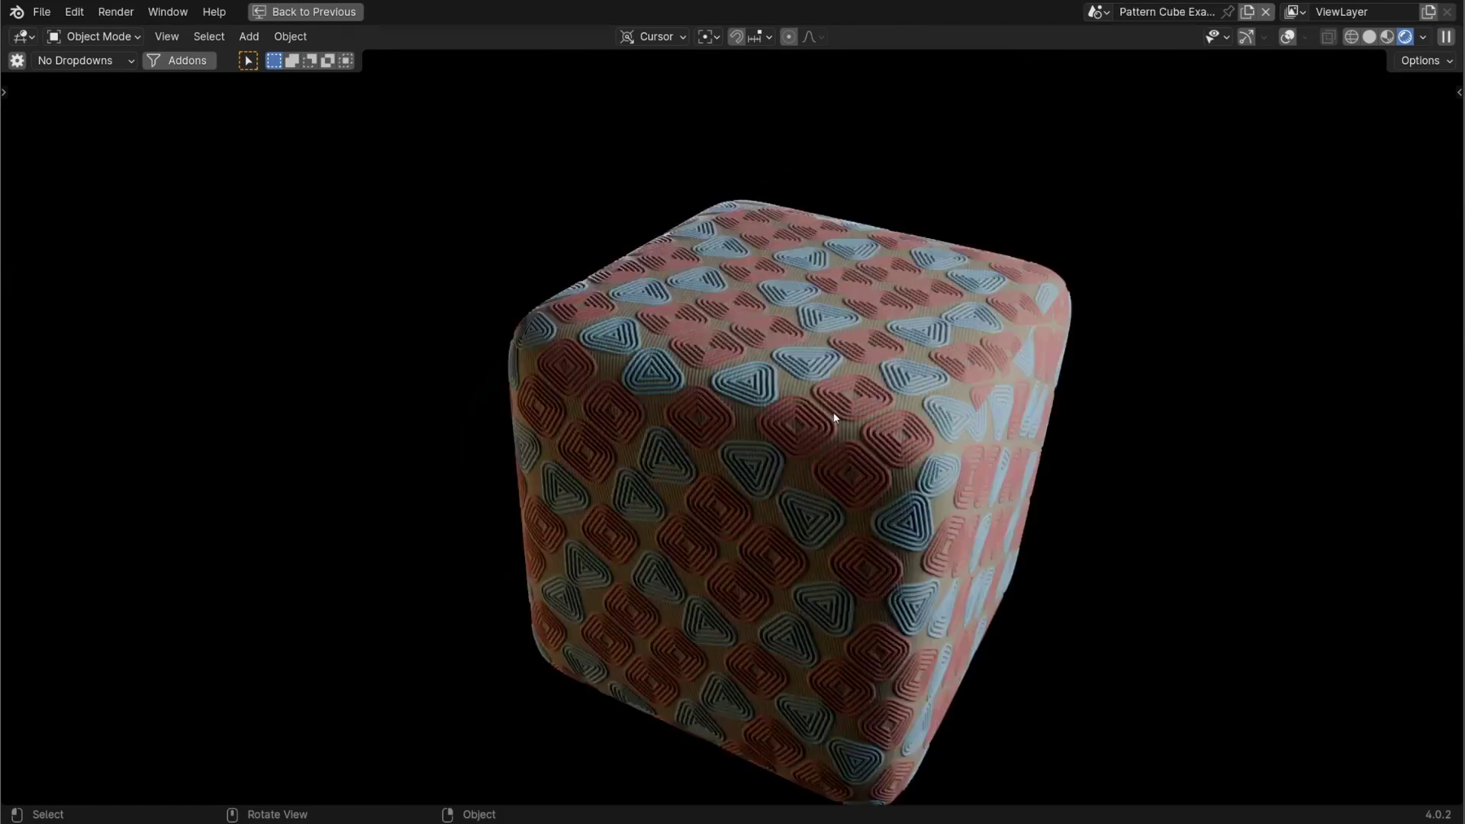
pyautogui.scroll(4, 831, 410)
pyautogui.scroll(-3, 827, 407)
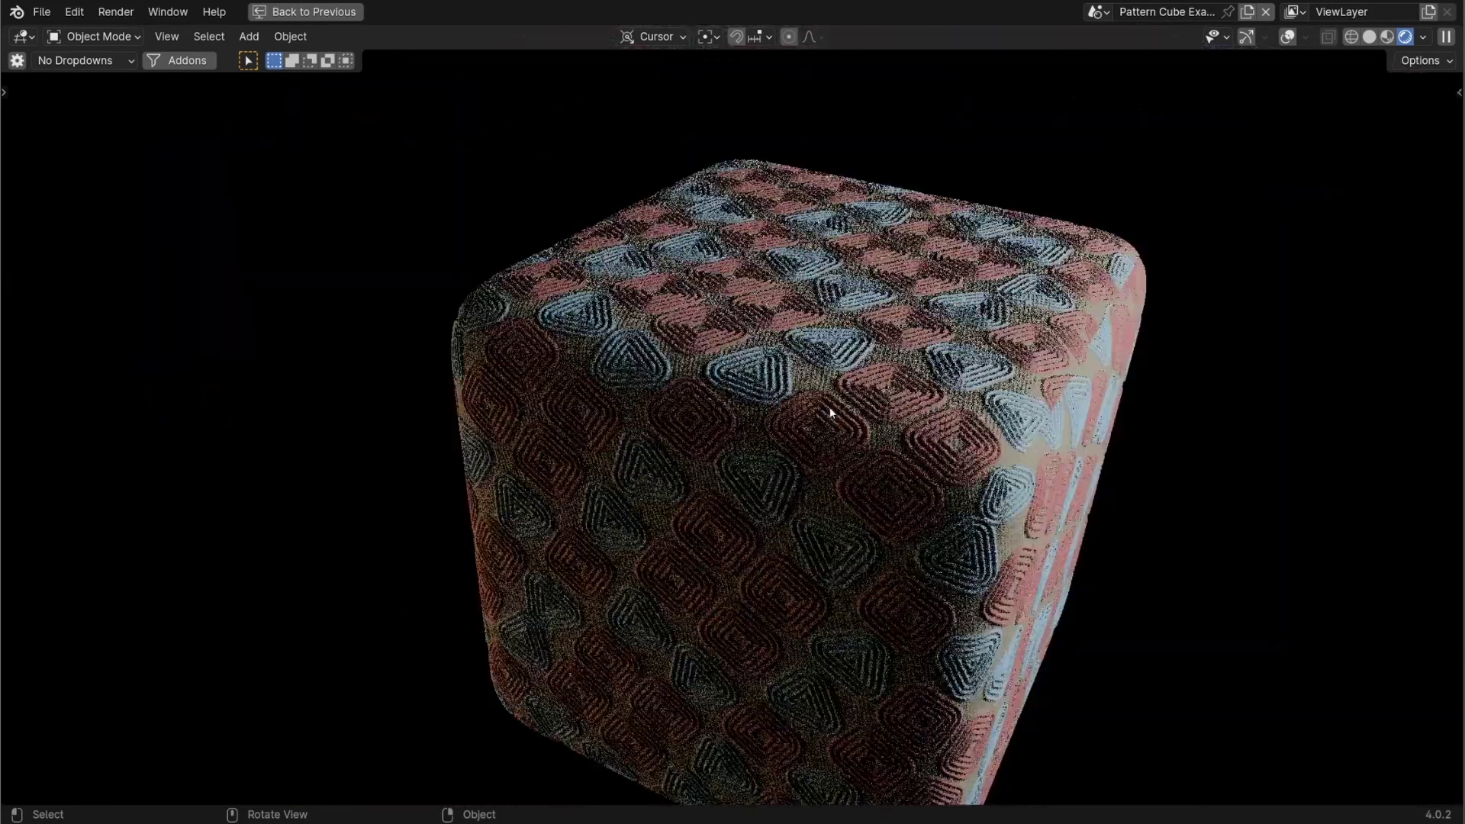
pyautogui.keyDown('shift'); pyautogui.moveTo(828, 408); pyautogui.dragTo(764, 429, button='middle'); pyautogui.keyUp('shift')
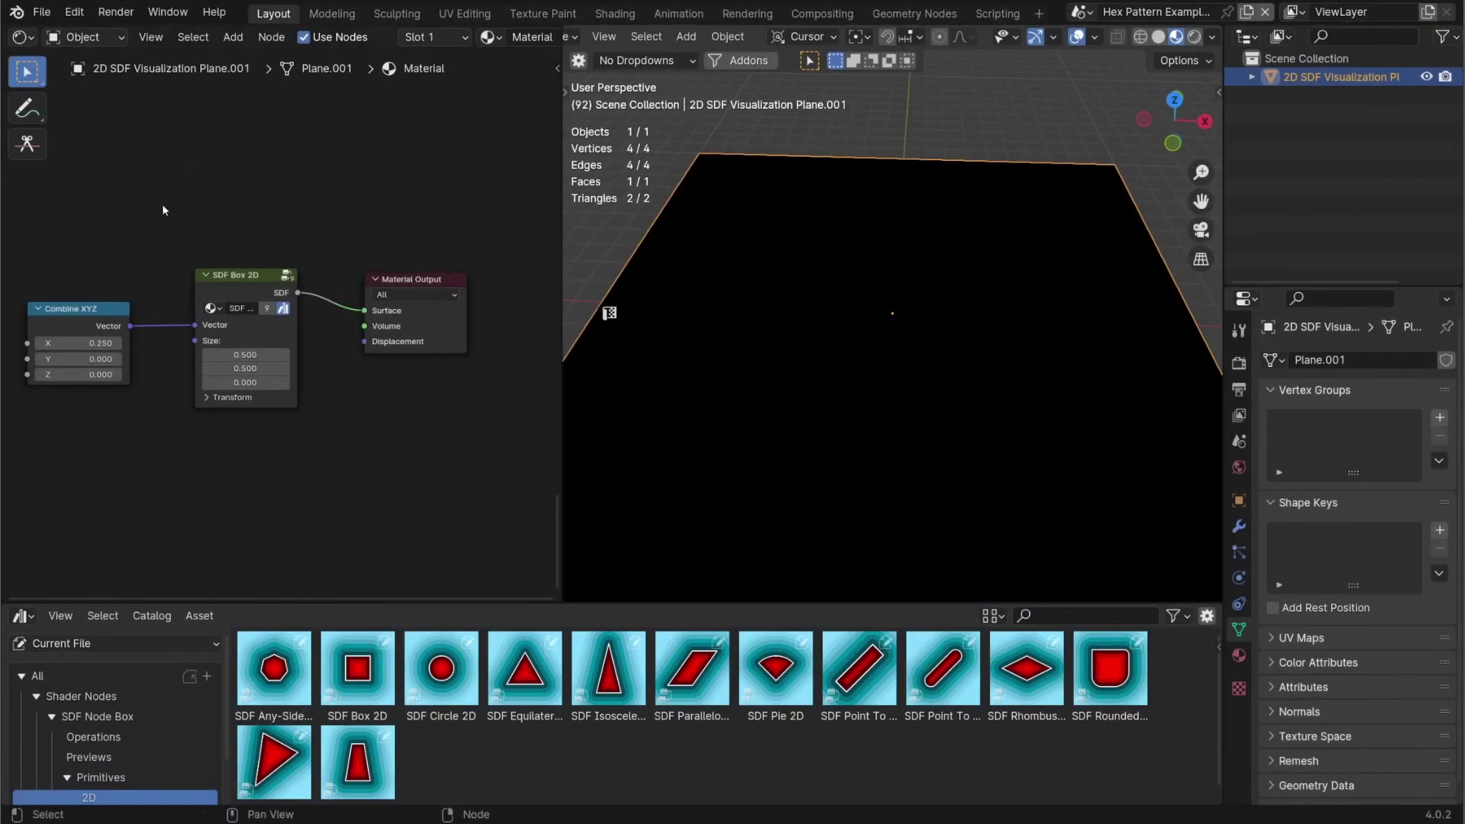
pyautogui.moveTo(162, 203); pyautogui.dragTo(350, 487)
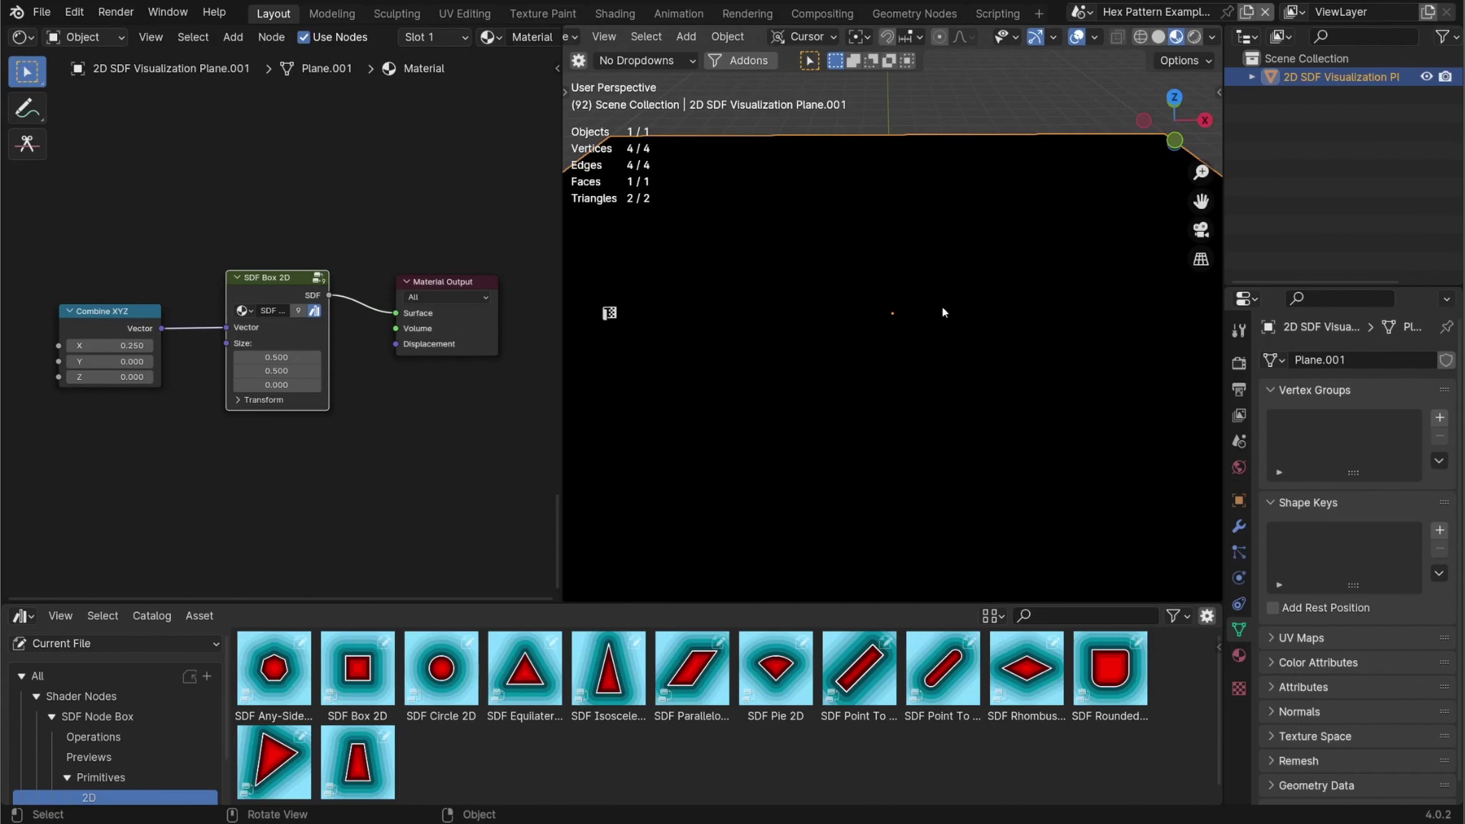
pyautogui.moveTo(92, 247); pyautogui.dragTo(179, 463)
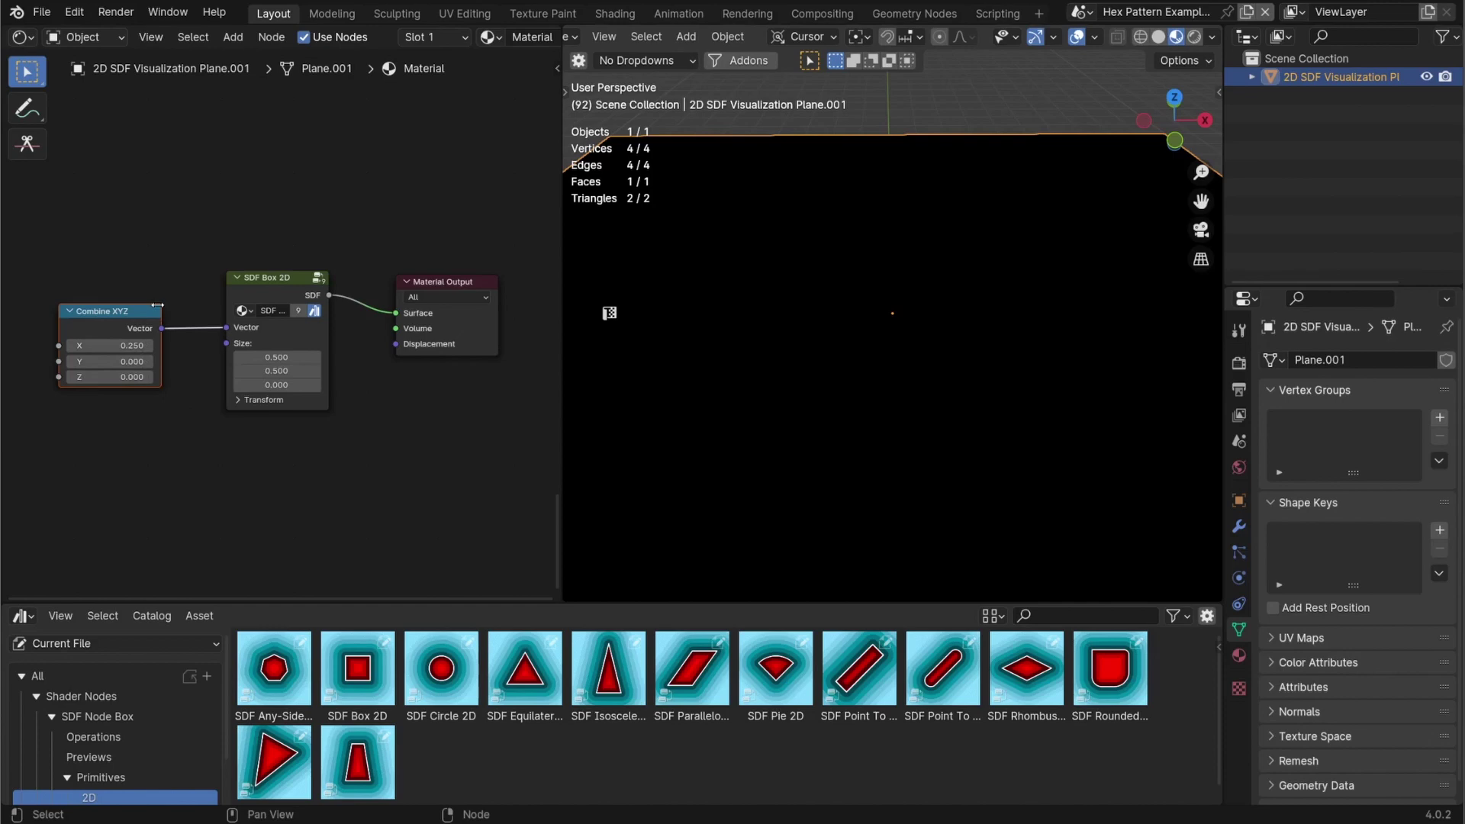
pyautogui.moveTo(173, 290); pyautogui.dragTo(32, 429)
pyautogui.moveTo(199, 250); pyautogui.dragTo(388, 450)
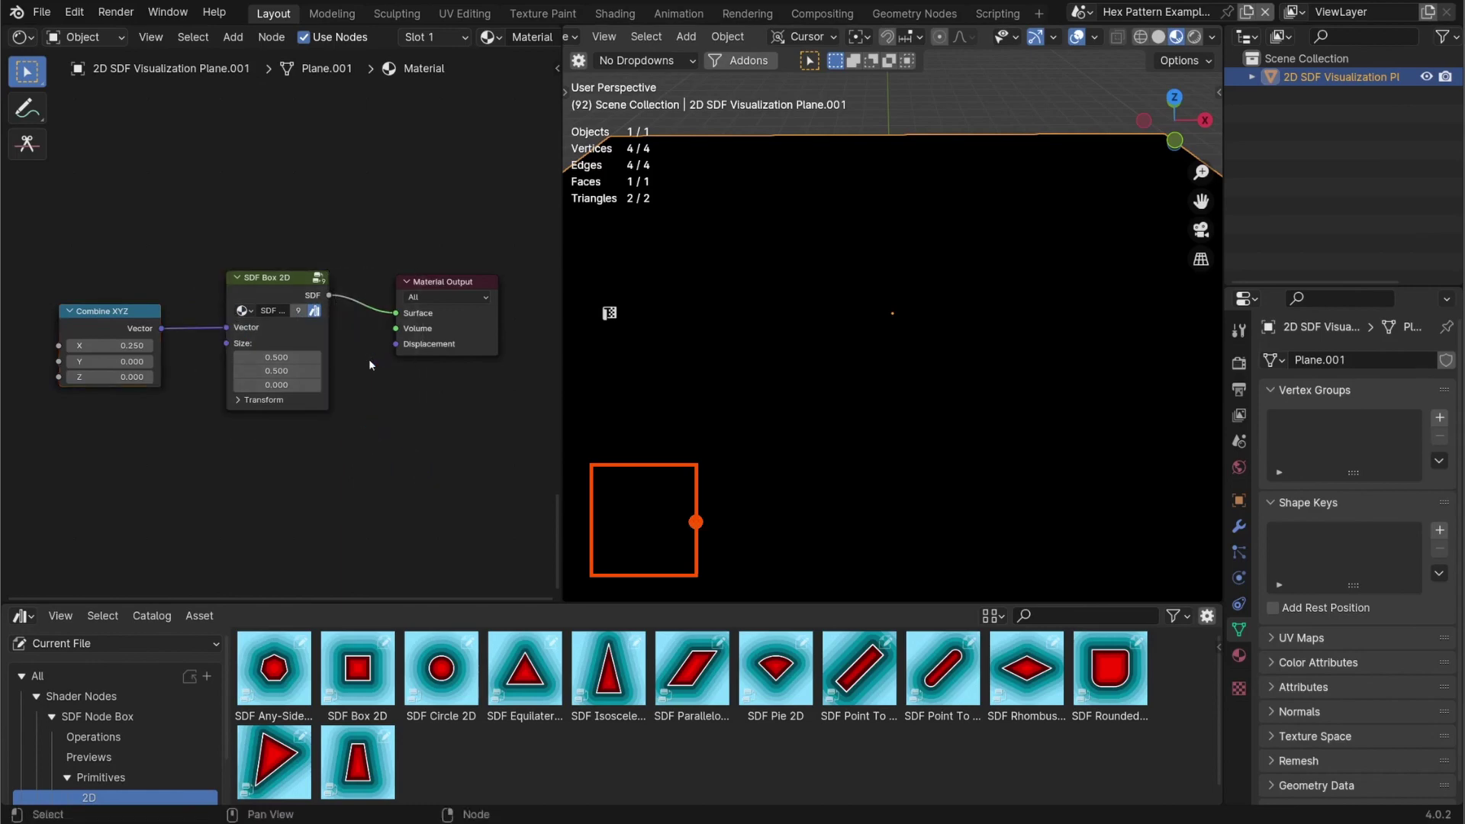
pyautogui.moveTo(368, 358); pyautogui.dragTo(494, 256)
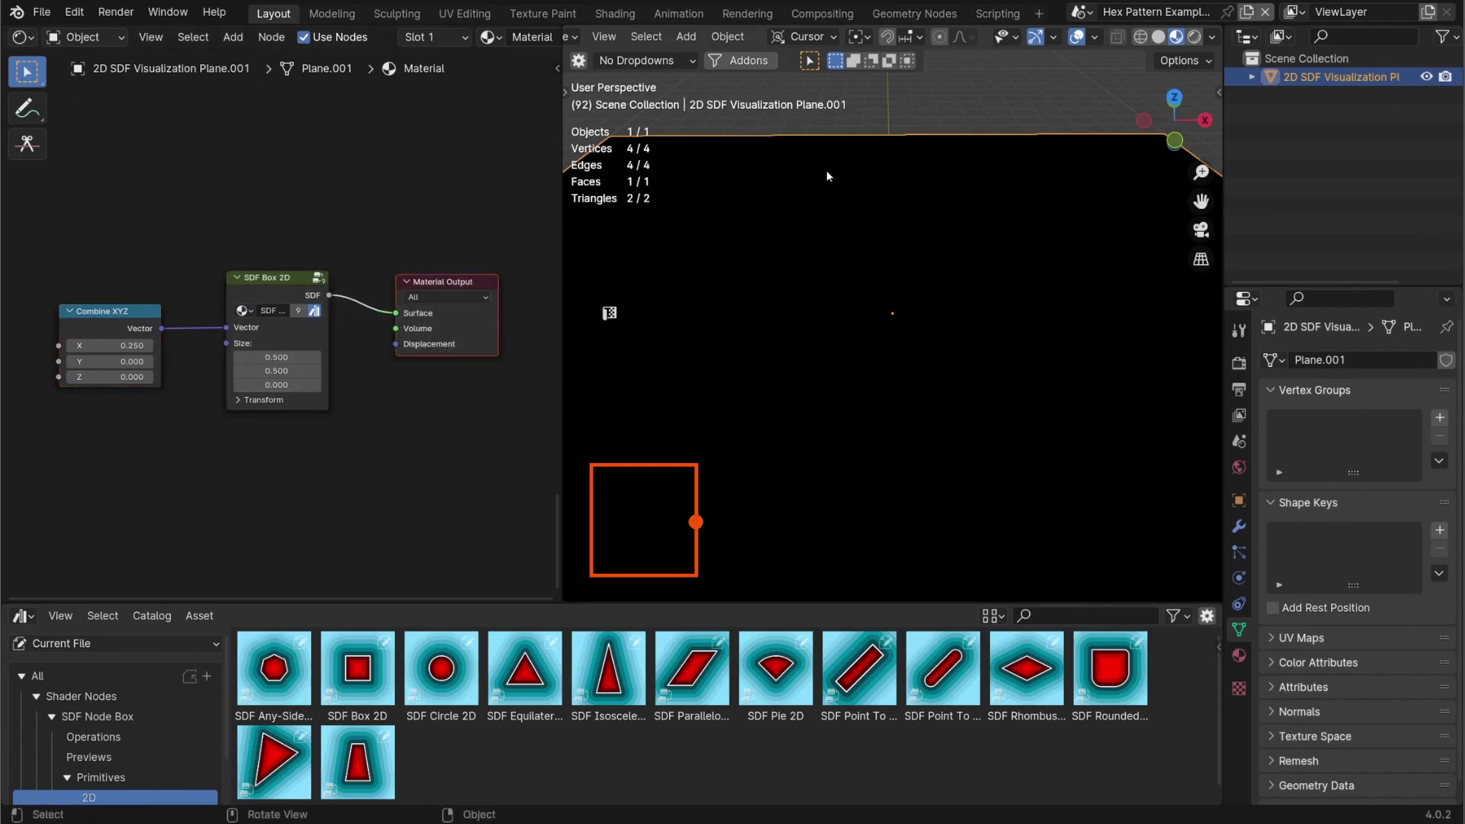
pyautogui.moveTo(824, 203); pyautogui.dragTo(1064, 434)
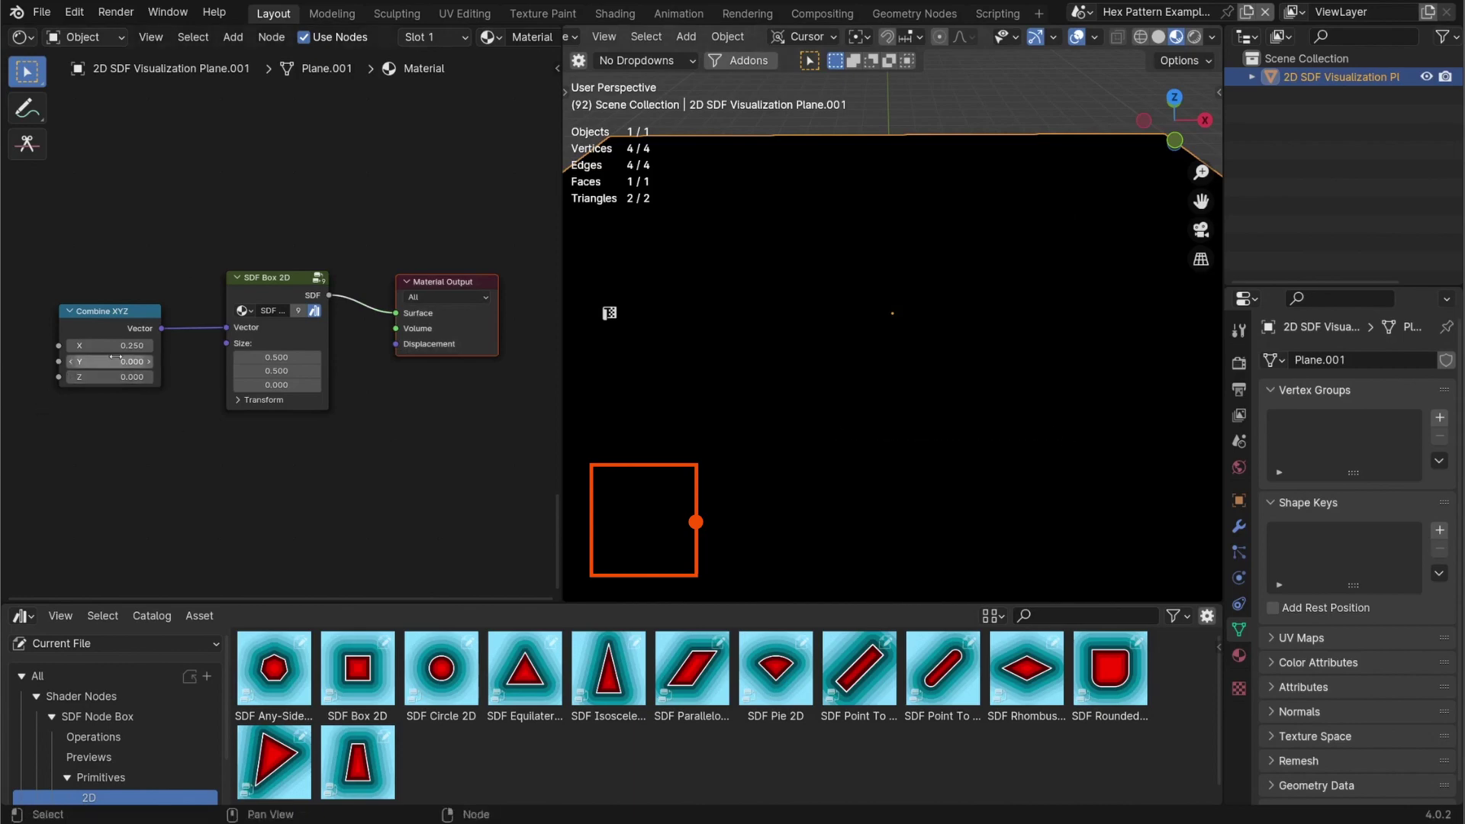
# - Set the X value of the Combine XYZ node feeding the SDF Box 2D to 1.270
pyautogui.scroll(3, 110, 345)
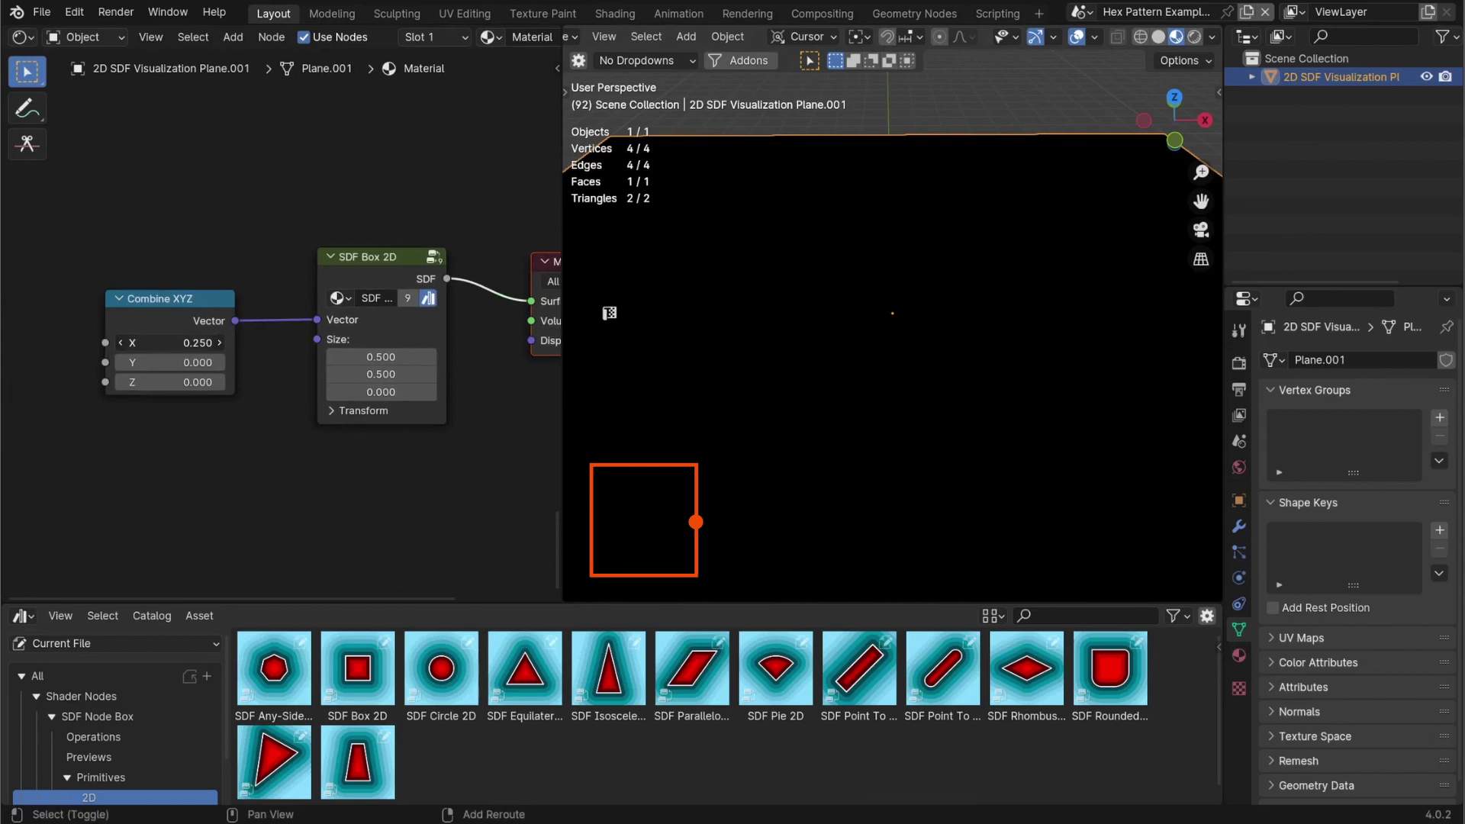
pyautogui.click(175, 345)
pyautogui.press('Return')
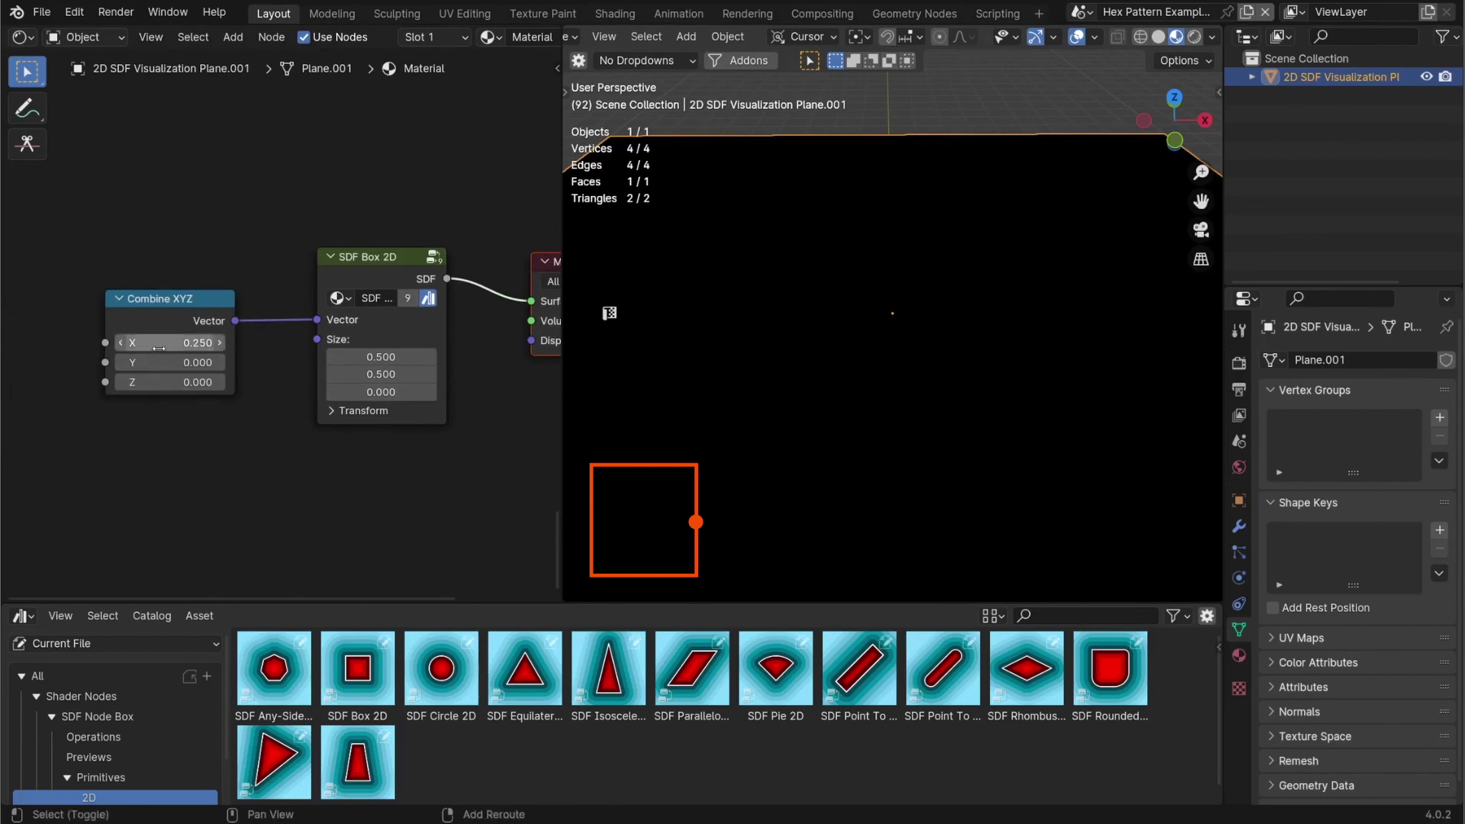
pyautogui.moveTo(696, 522); pyautogui.dragTo(782, 522)
pyautogui.keyDown('shift'); pyautogui.moveTo(170, 343); pyautogui.dragTo(179, 342); pyautogui.keyUp('shift')
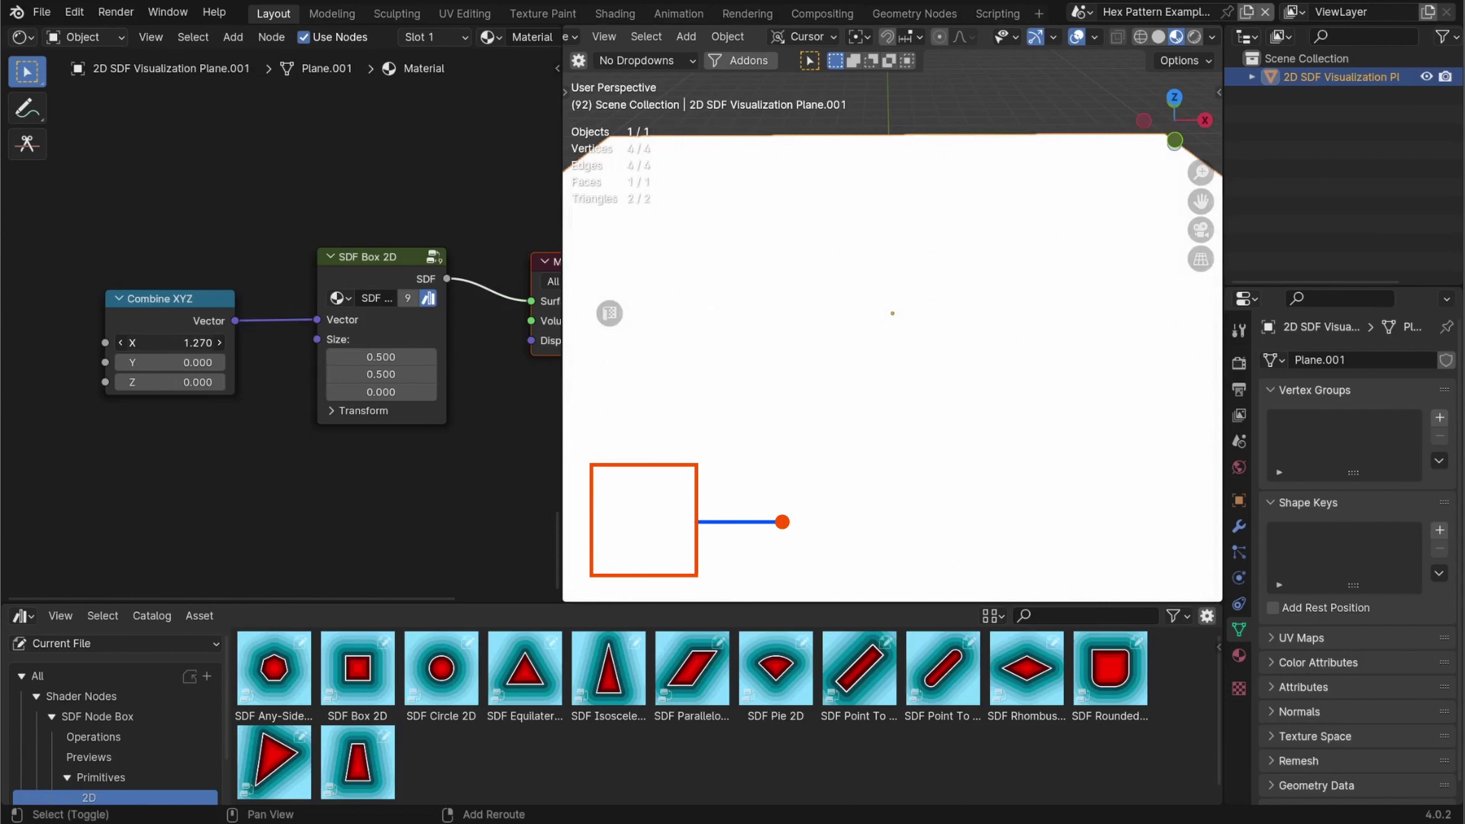
pyautogui.moveTo(784, 205); pyautogui.dragTo(1088, 417)
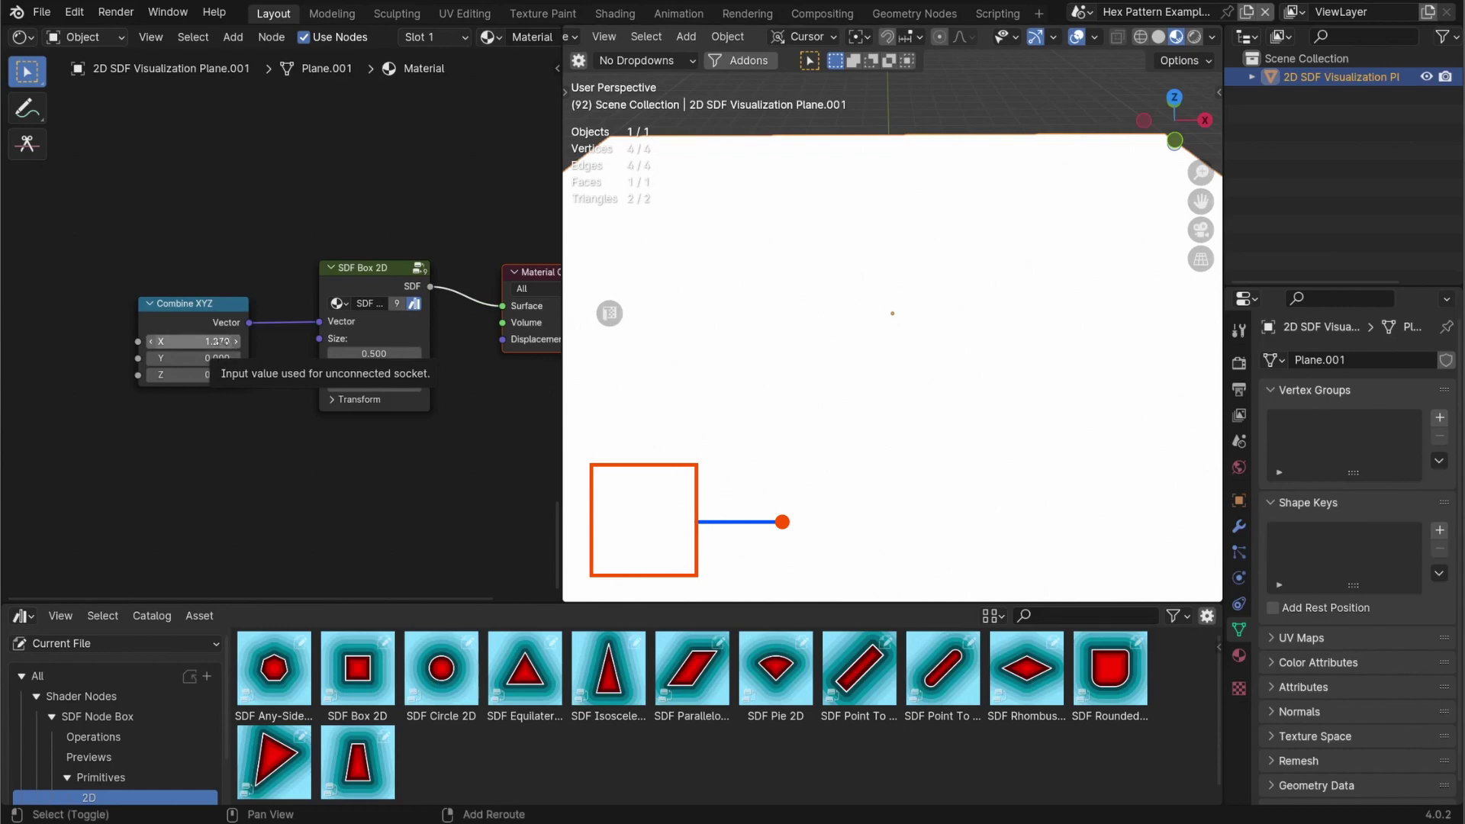
pyautogui.moveTo(231, 343)
pyautogui.keyDown('shift'); pyautogui.mouseDown()
pyautogui.moveTo(149, 341)
pyautogui.moveTo(249, 358)
pyautogui.mouseUp(); pyautogui.keyUp('shift')
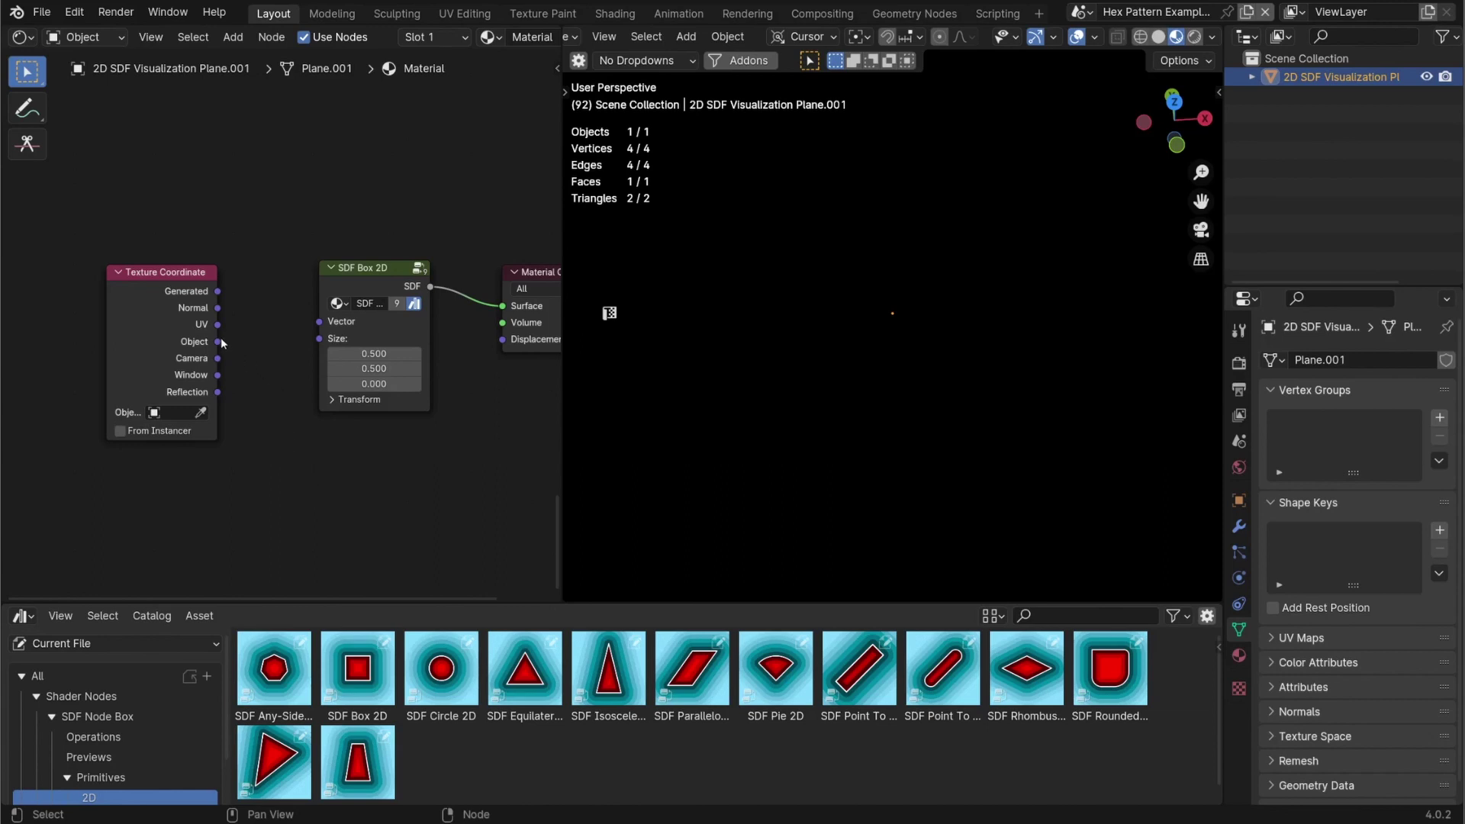
# - Connect the Texture Coordinate node's Object output to the SDF Box 2D's Vector input
pyautogui.moveTo(219, 341); pyautogui.dragTo(315, 325)
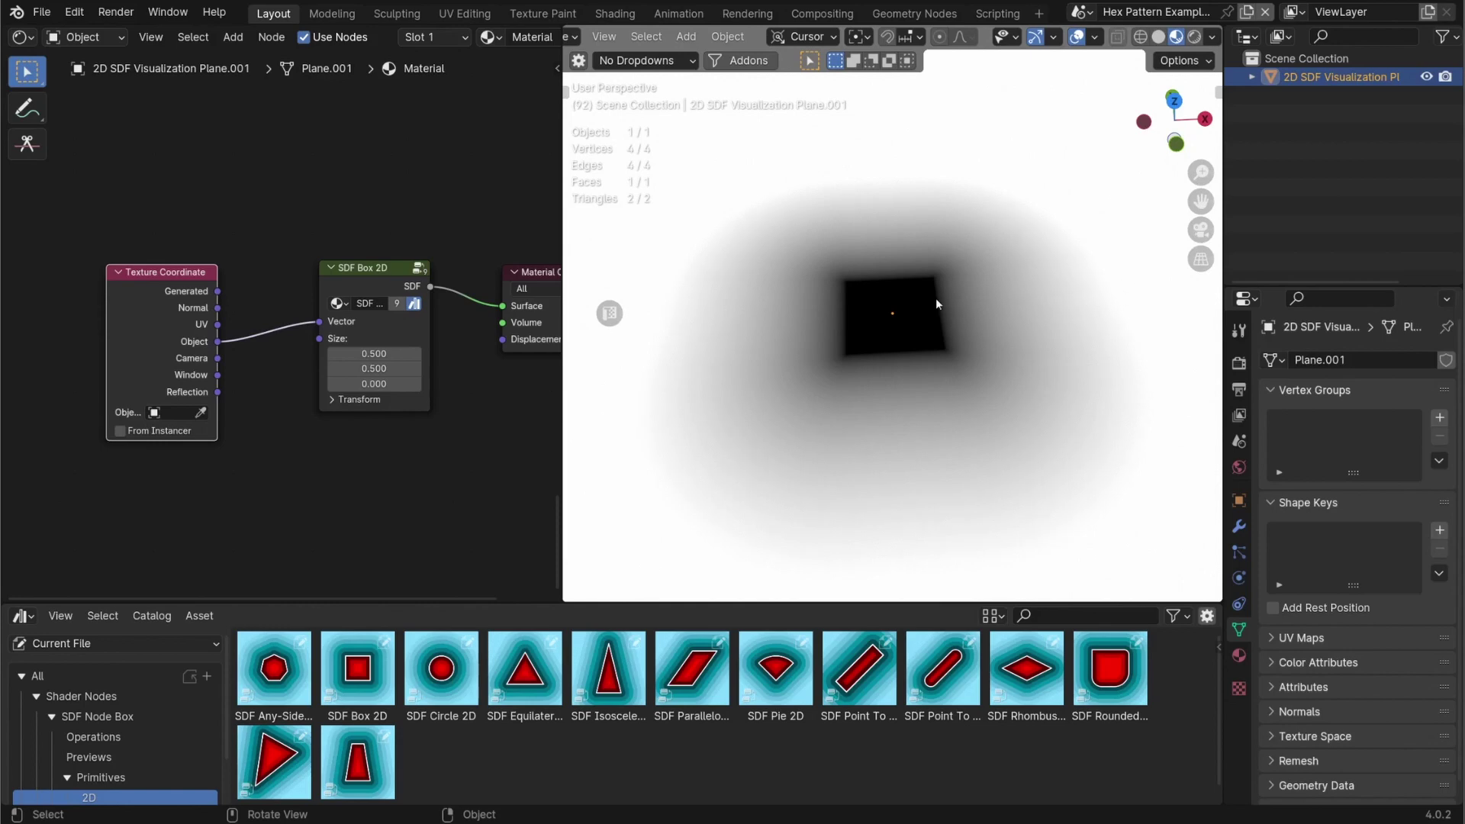
pyautogui.moveTo(935, 298); pyautogui.dragTo(886, 277, button='middle')
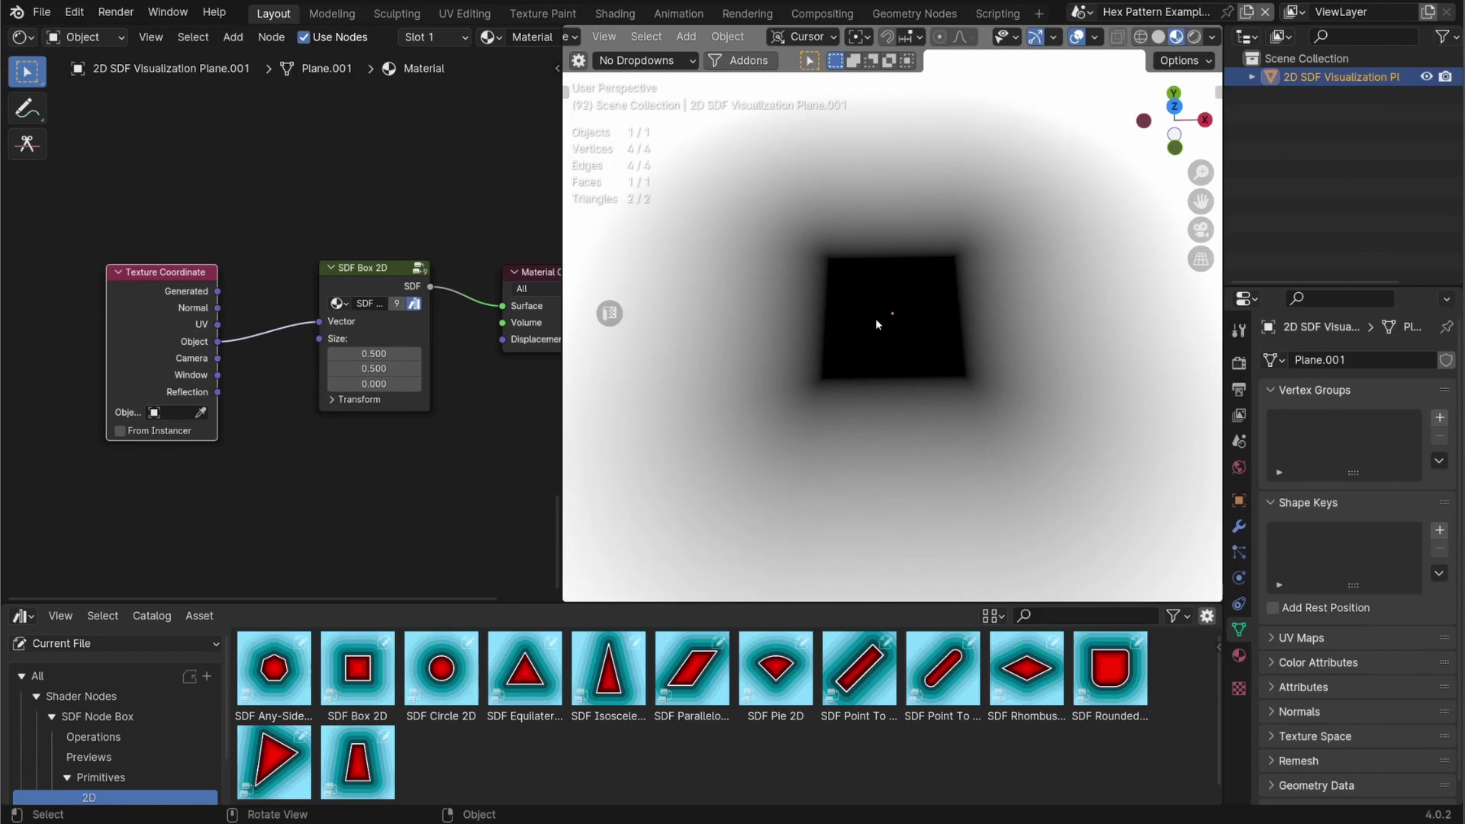
pyautogui.scroll(-4, 876, 318)
pyautogui.moveTo(876, 318); pyautogui.dragTo(906, 229, button='middle')
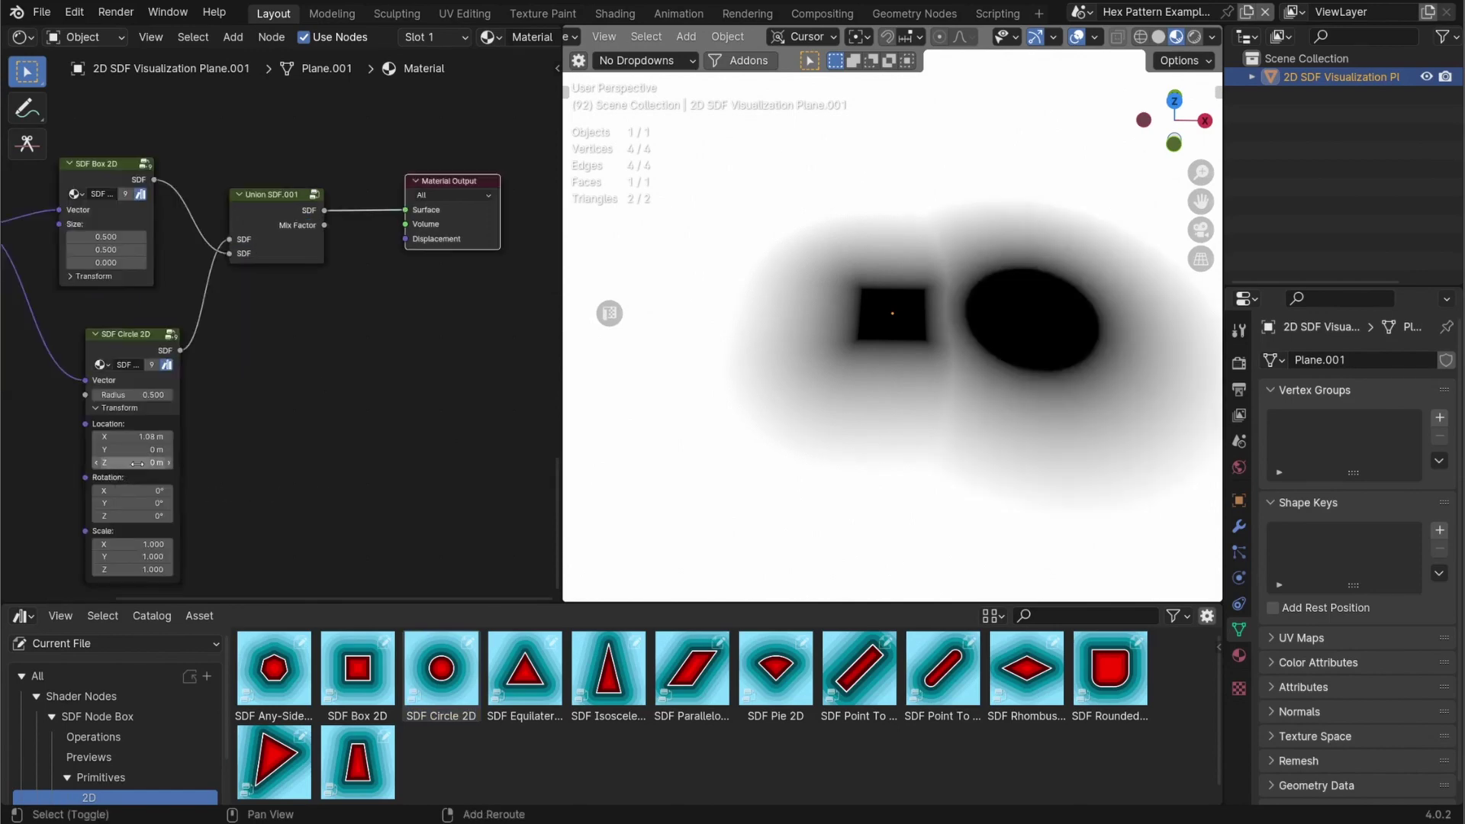
# - Adjust the SDF Circle 2D's location in the union setup, and vary the Wave Texture's scale in the displacement setup
pyautogui.moveTo(147, 450)
pyautogui.keyDown('shift'); pyautogui.mouseDown()
pyautogui.moveTo(199, 450)
pyautogui.moveTo(159, 436)
pyautogui.mouseUp(); pyautogui.keyUp('shift')
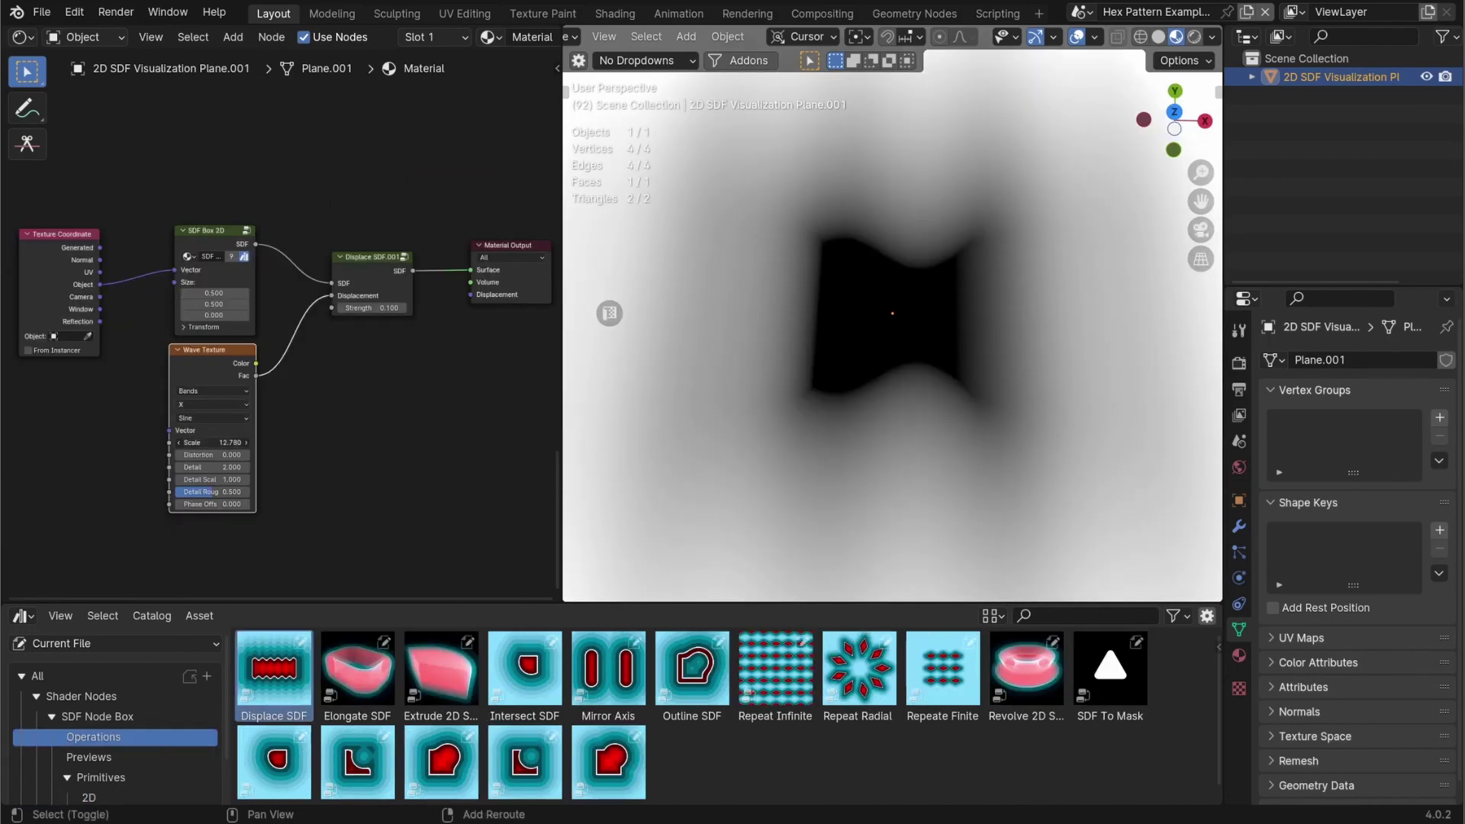
pyautogui.keyDown('shift'); pyautogui.click(229, 442); pyautogui.keyUp('shift')
pyautogui.press('Escape')
pyautogui.moveTo(229, 442)
pyautogui.mouseDown()
pyautogui.moveTo(260, 442)
pyautogui.moveTo(208, 441)
pyautogui.mouseUp()
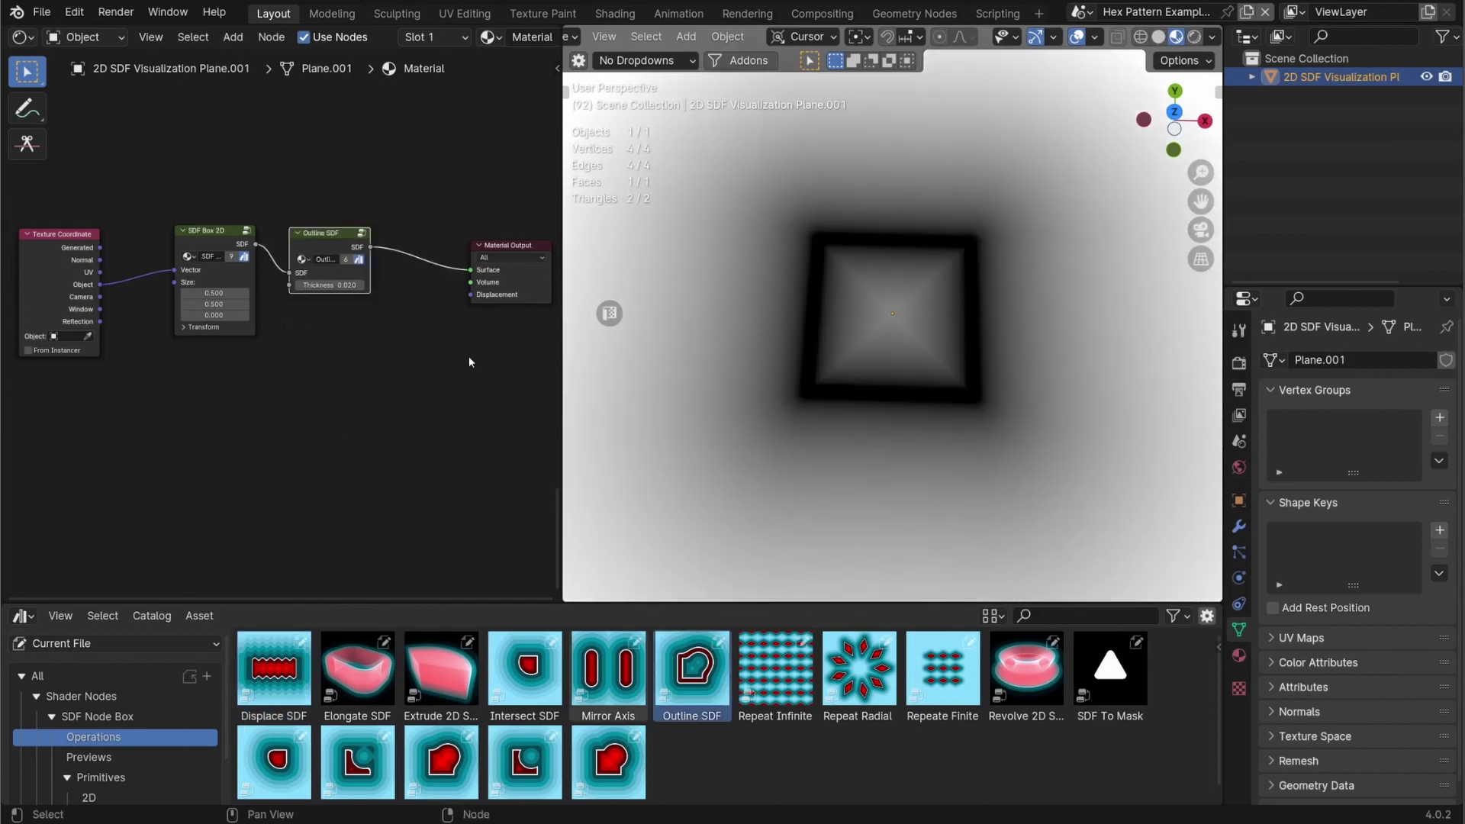
pyautogui.scroll(2, 365, 317)
pyautogui.scroll(2, 365, 317)
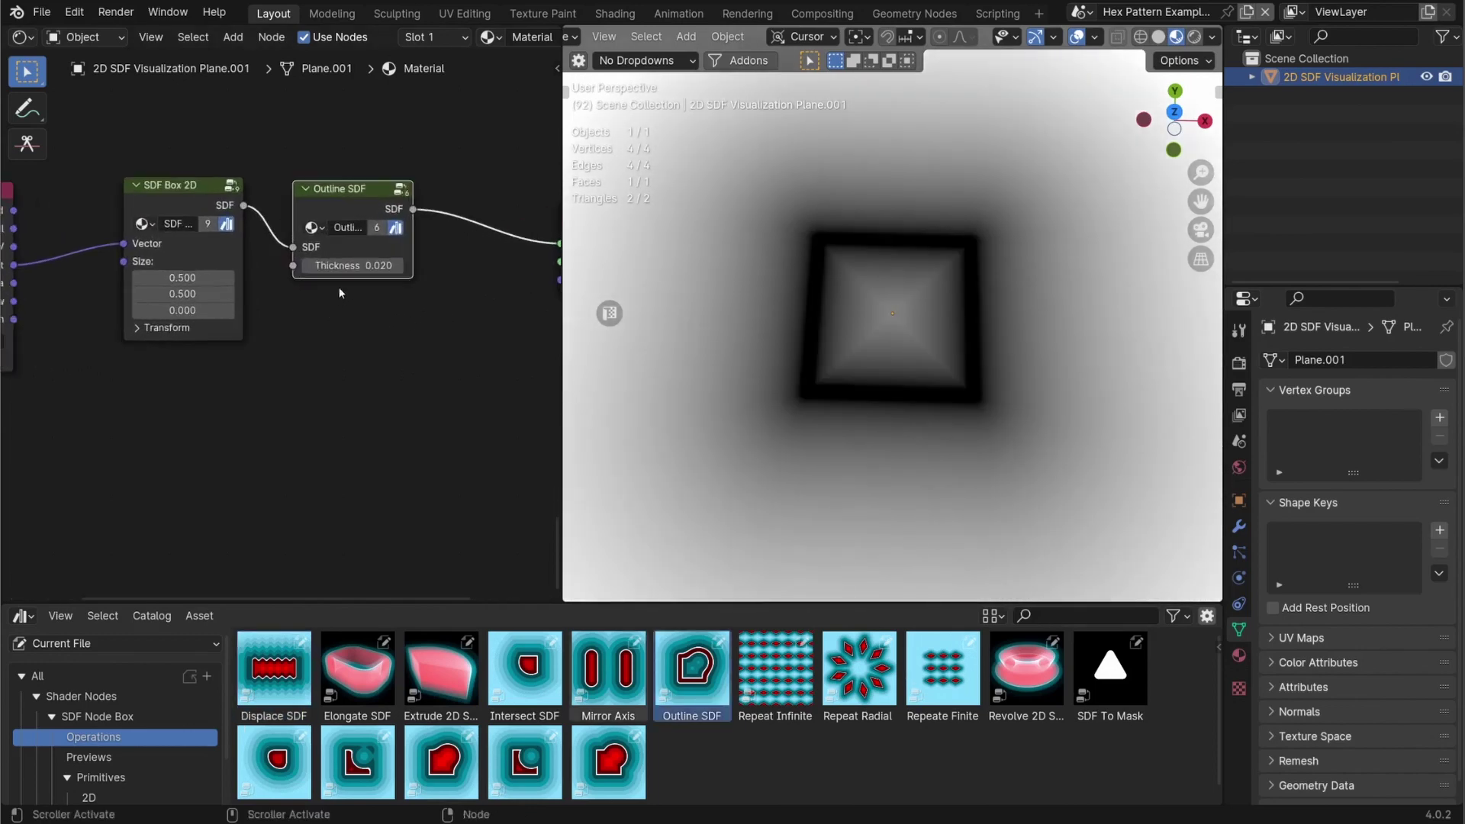
# - Set the Outline SDF thickness to 0.040 and the SDF Box 2D's X size to 1.150
pyautogui.moveTo(347, 266); pyautogui.dragTo(362, 265)
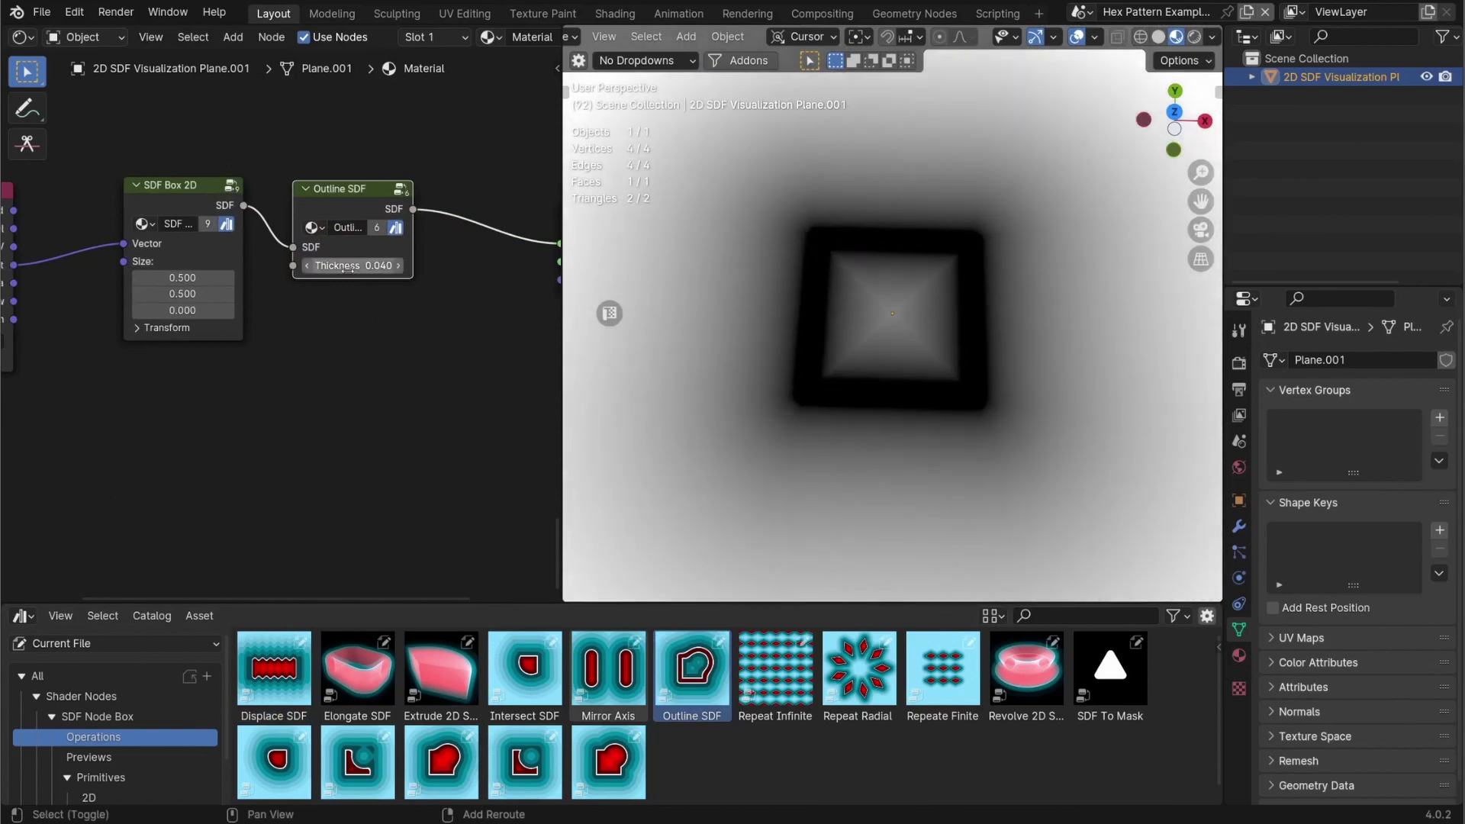
pyautogui.moveTo(182, 278); pyautogui.dragTo(233, 278)
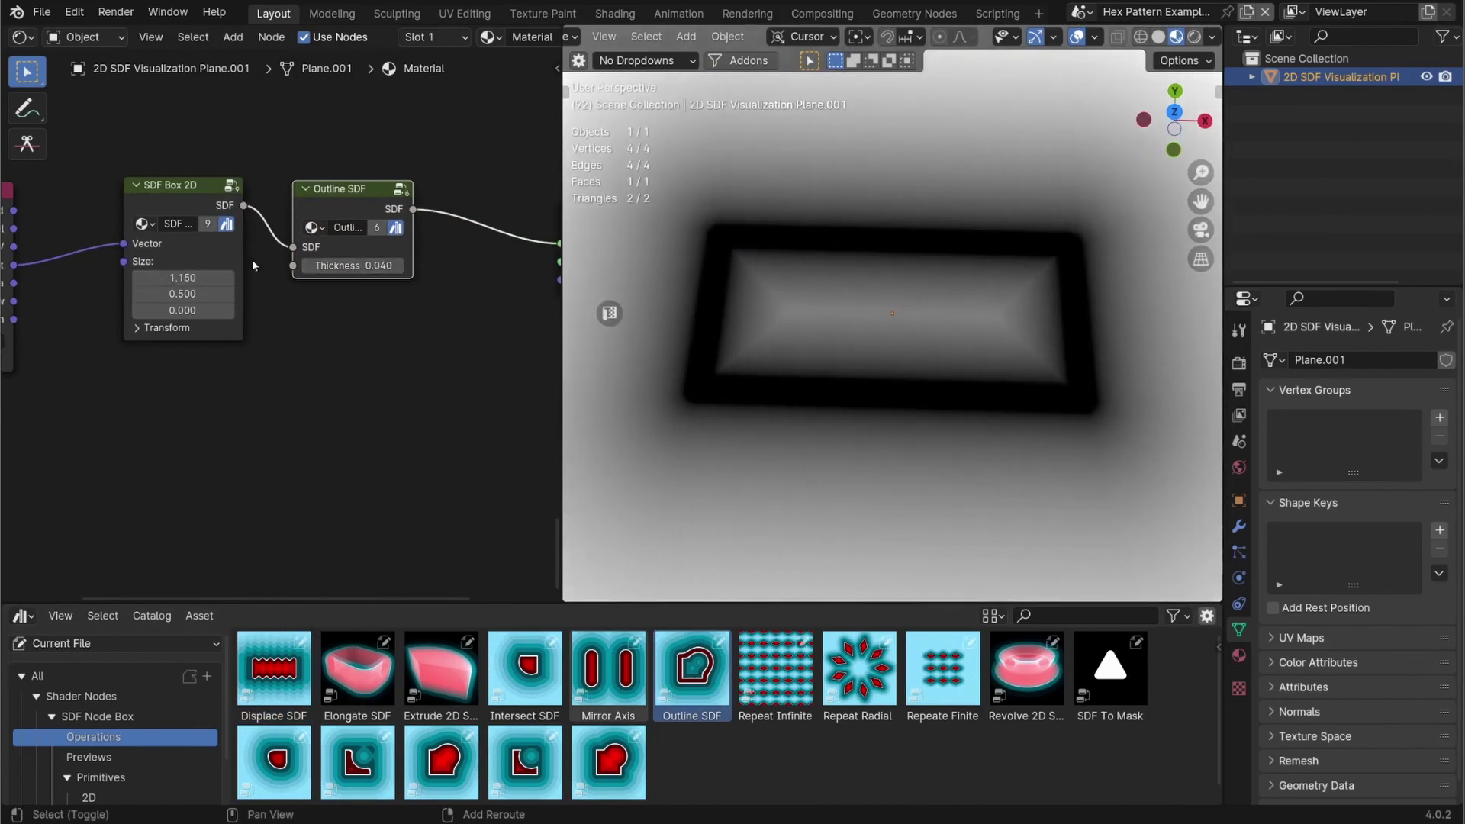
pyautogui.moveTo(353, 265)
pyautogui.mouseDown()
pyautogui.moveTo(404, 266)
pyautogui.moveTo(354, 266)
pyautogui.mouseUp()
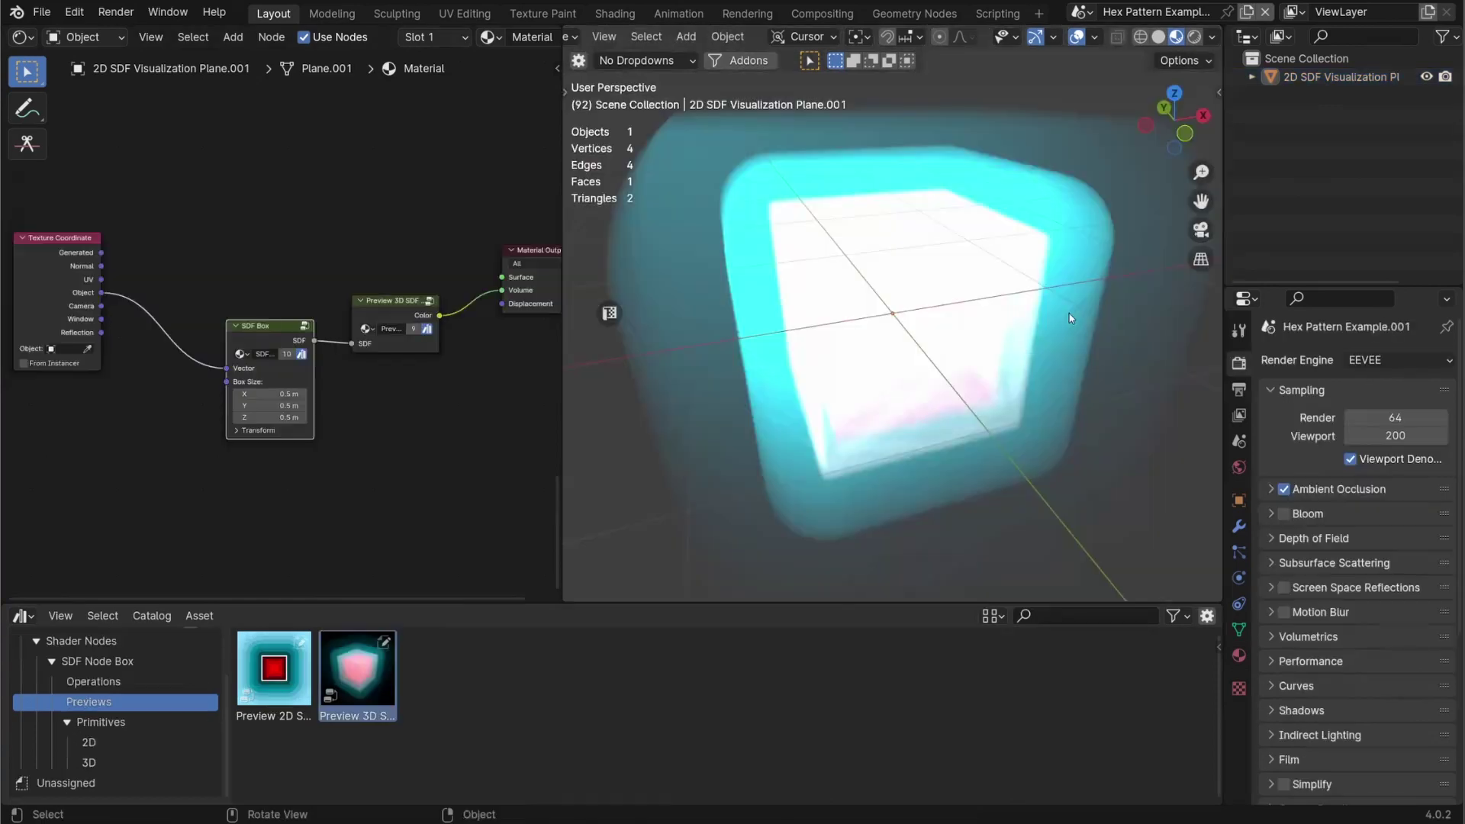
pyautogui.scroll(-4, 1047, 295)
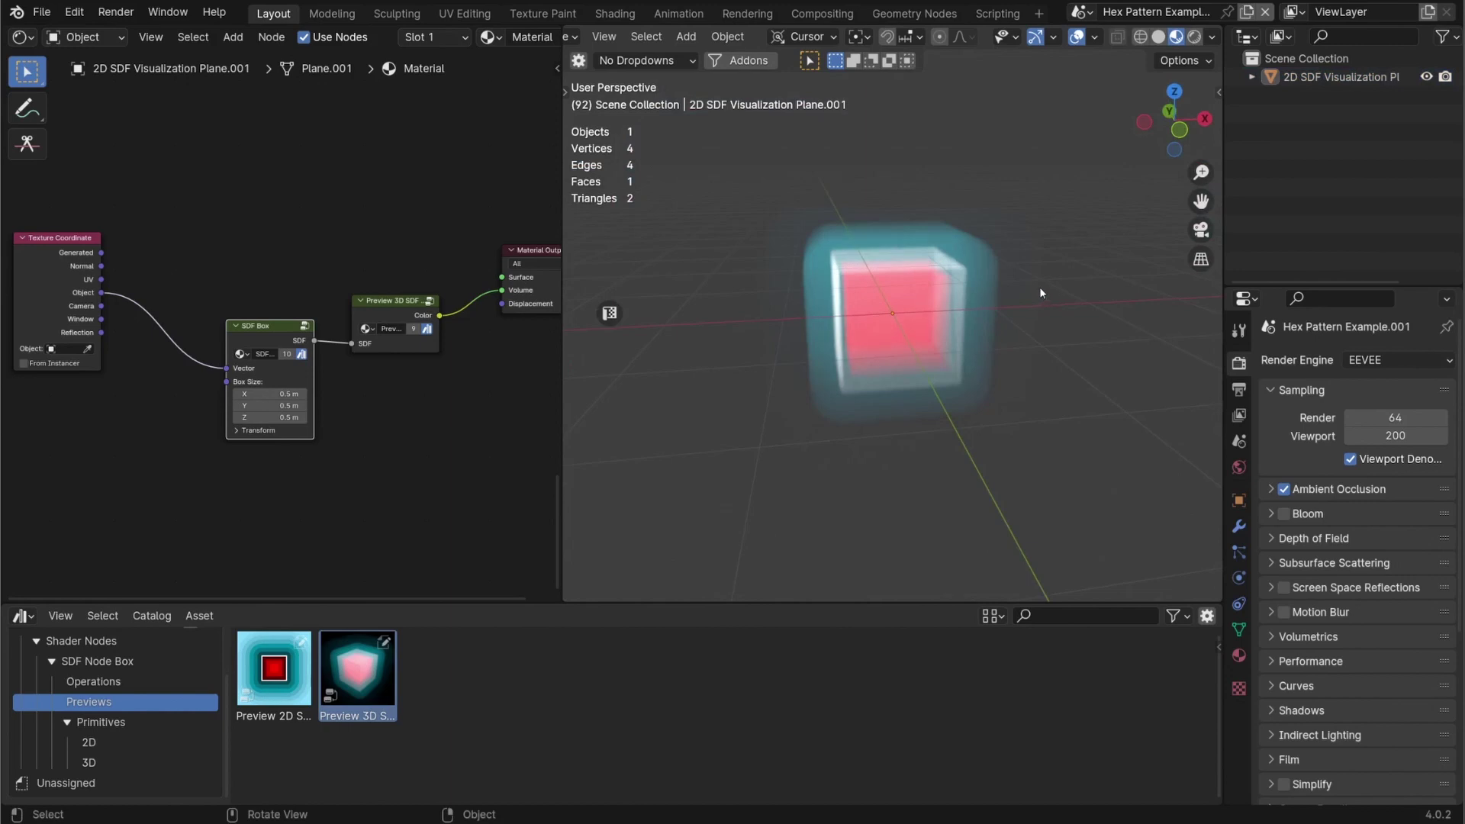
pyautogui.moveTo(1022, 301); pyautogui.dragTo(687, 336, button='middle')
pyautogui.moveTo(304, 184); pyautogui.dragTo(464, 467)
pyautogui.moveTo(461, 231); pyautogui.dragTo(337, 571)
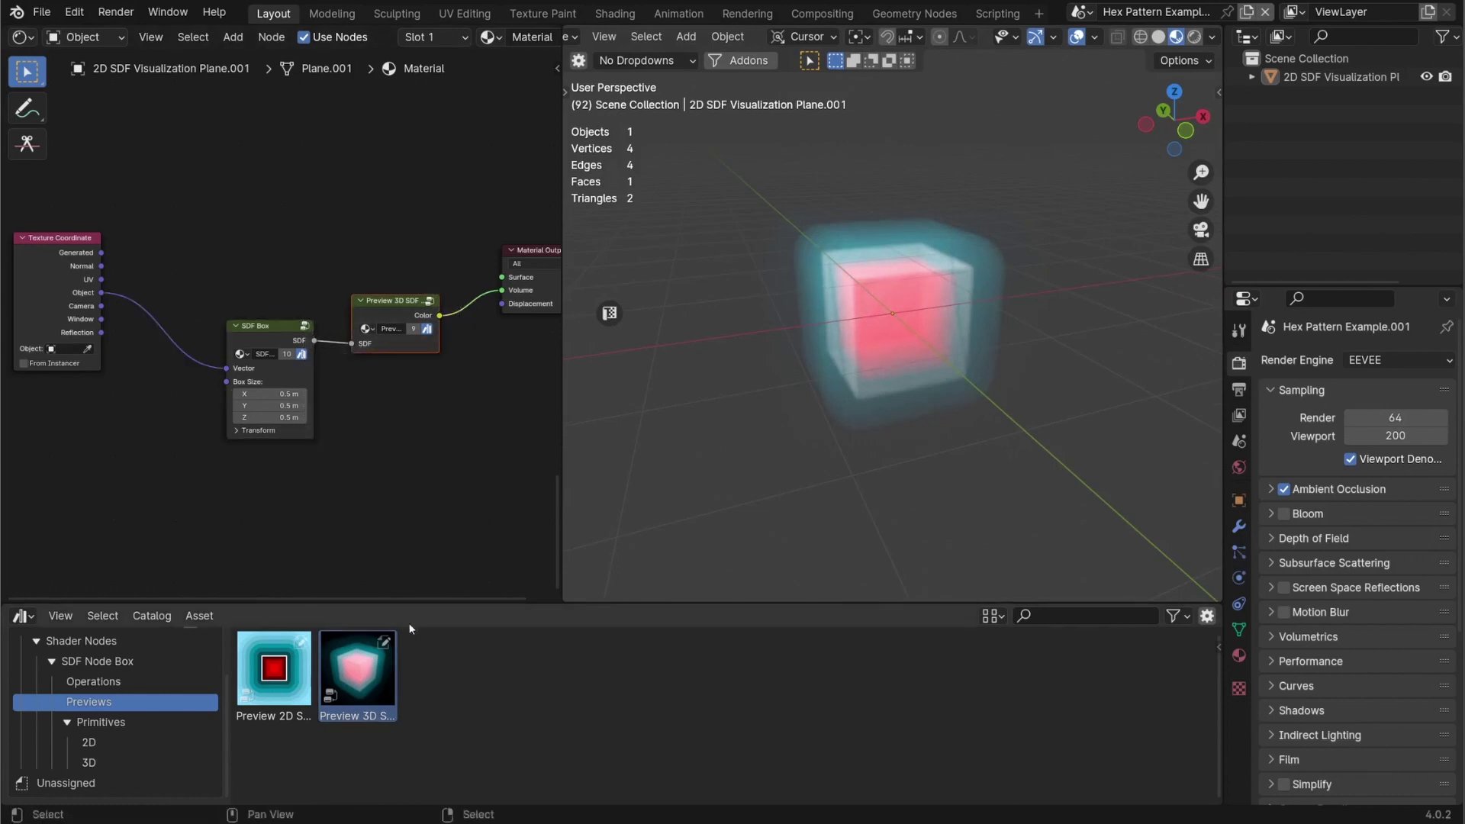
# - Enlarge the asset browser area and display the 2D primitives of the SDF Node Box catalog
pyautogui.moveTo(423, 603); pyautogui.dragTo(422, 502)
pyautogui.moveTo(291, 675); pyautogui.dragTo(455, 546)
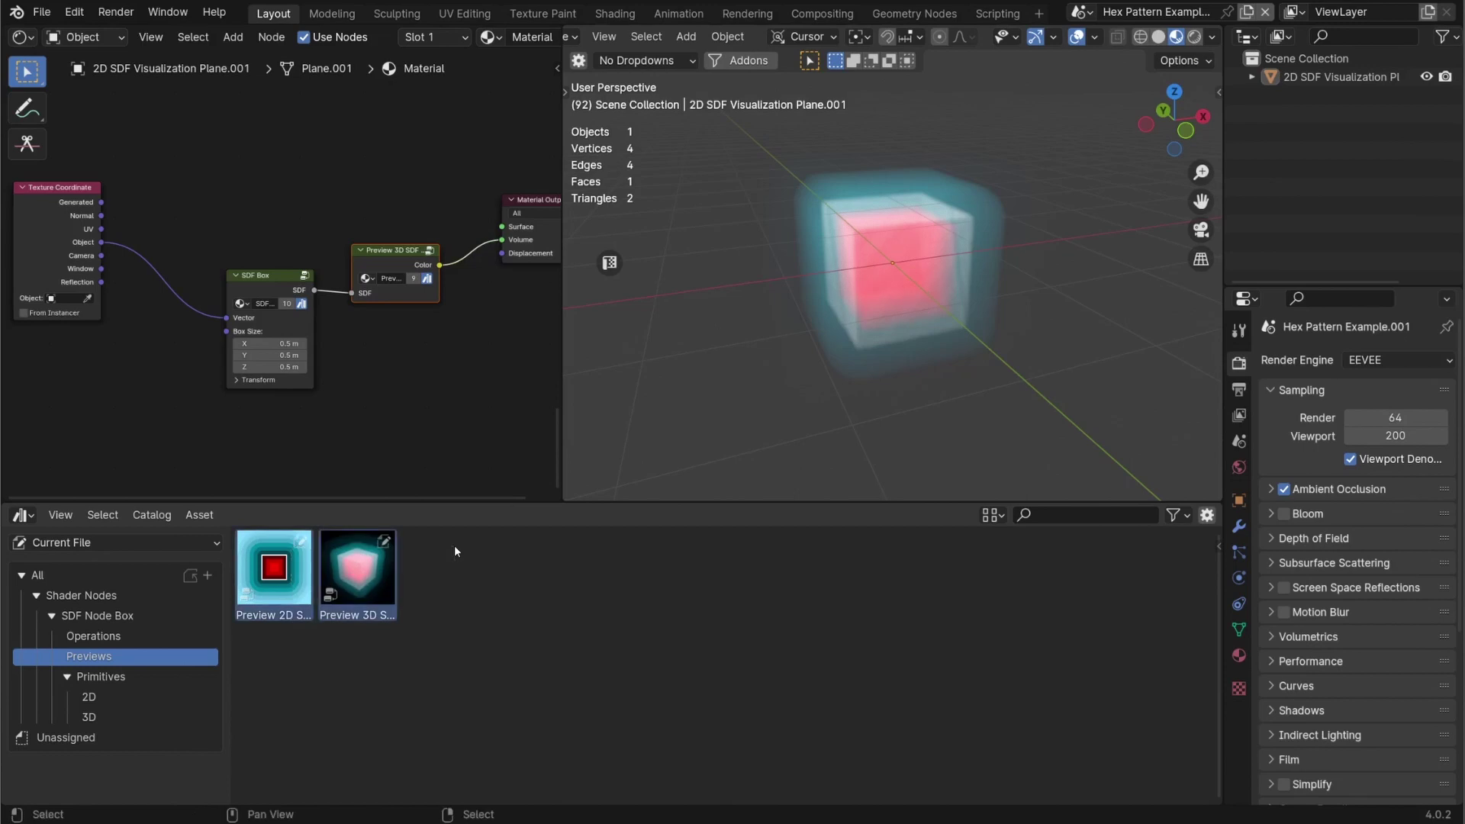
pyautogui.moveTo(794, 359); pyautogui.dragTo(852, 361, button='middle')
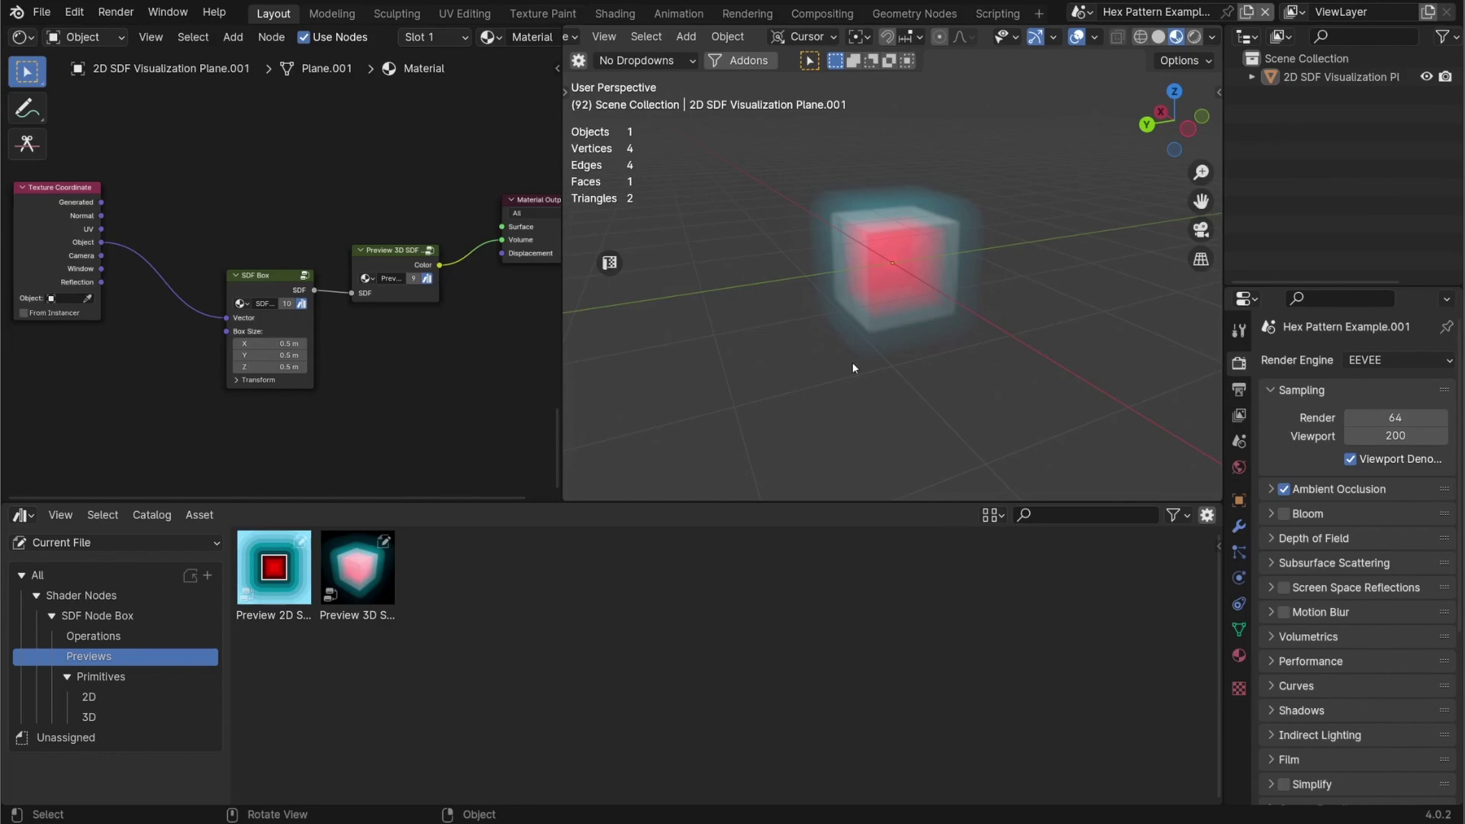
pyautogui.click(90, 697)
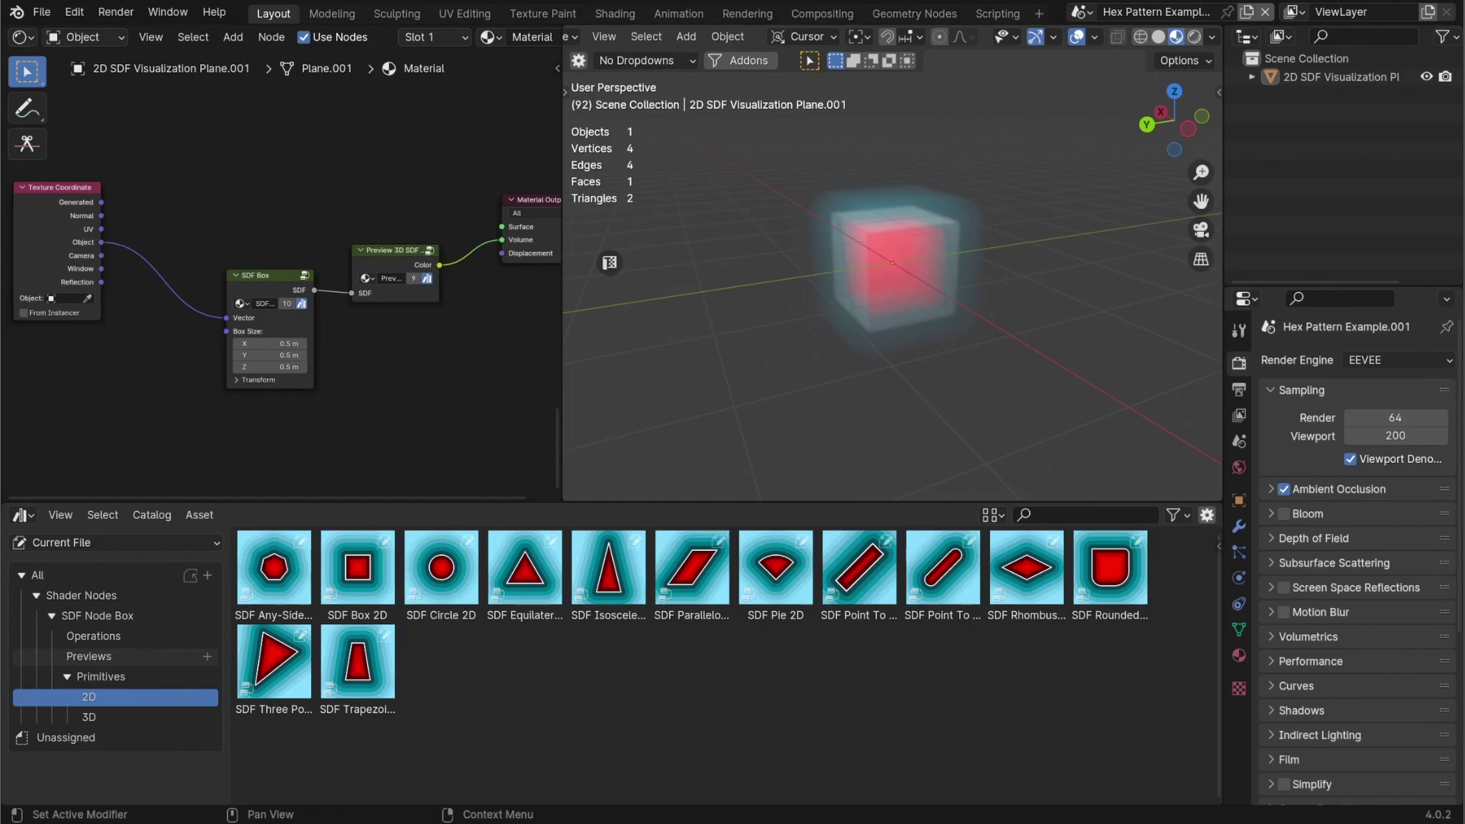
# - Set the SDF Box node's size to 2.37 m in X and 0.32 m in Y
pyautogui.scroll(2, 268, 384)
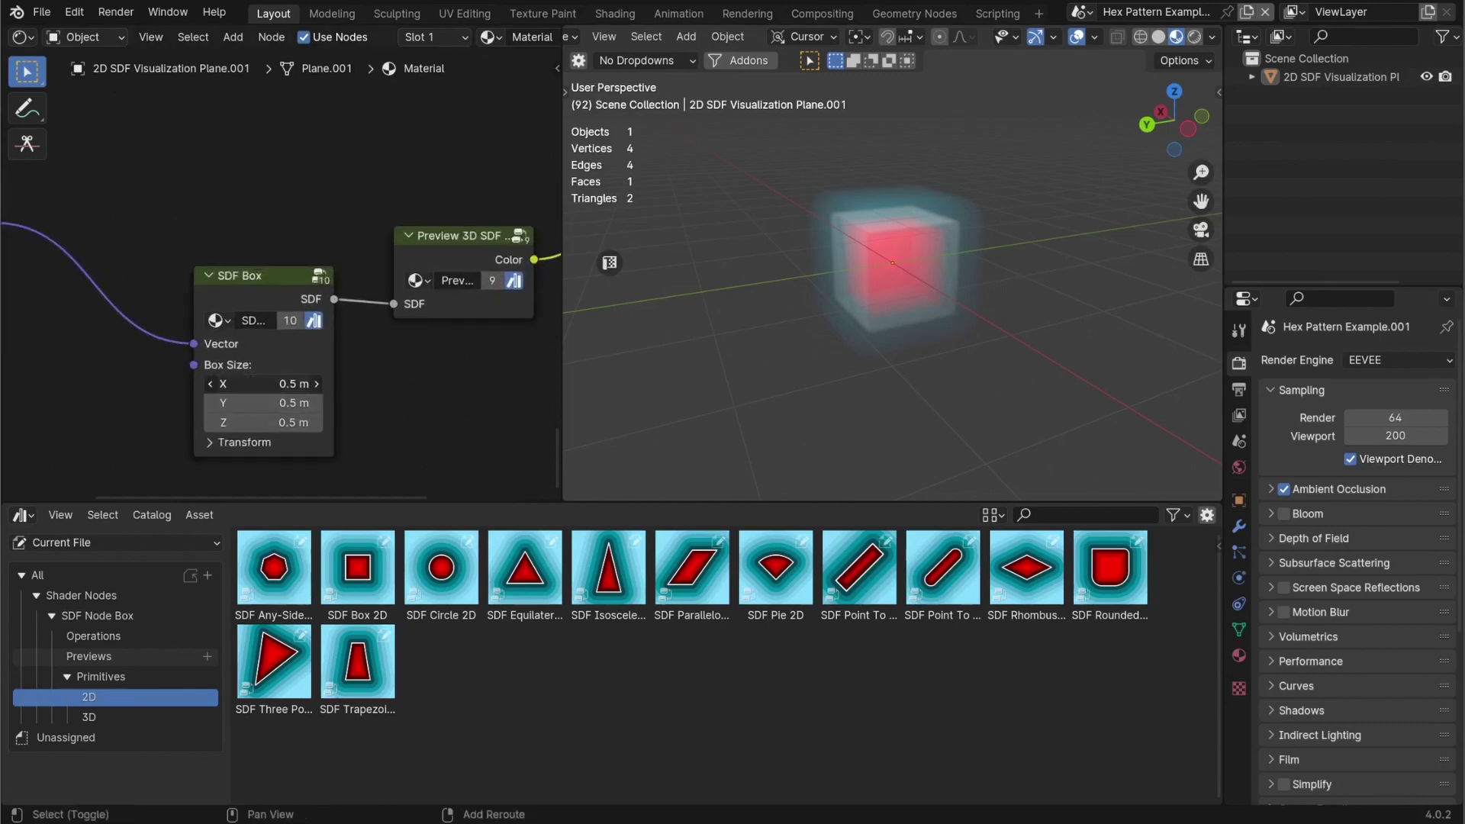
pyautogui.moveTo(267, 384); pyautogui.dragTo(244, 403)
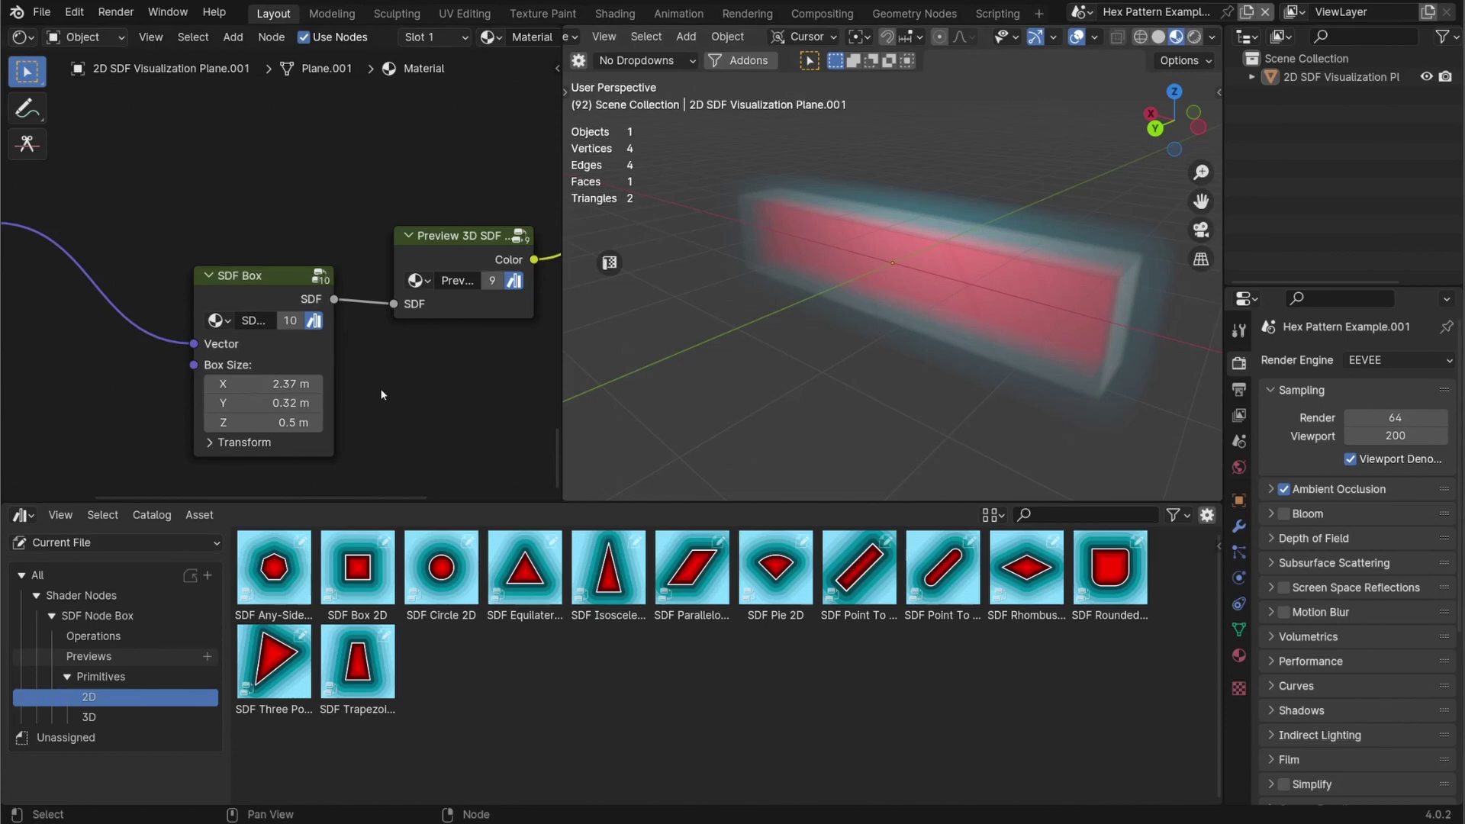
# - Select the visualization plane and delete the SDF Box and Preview 3D SDF nodes from its material
pyautogui.click(966, 296)
pyautogui.keyDown('shift'); pyautogui.click(289, 303); pyautogui.keyUp('shift')
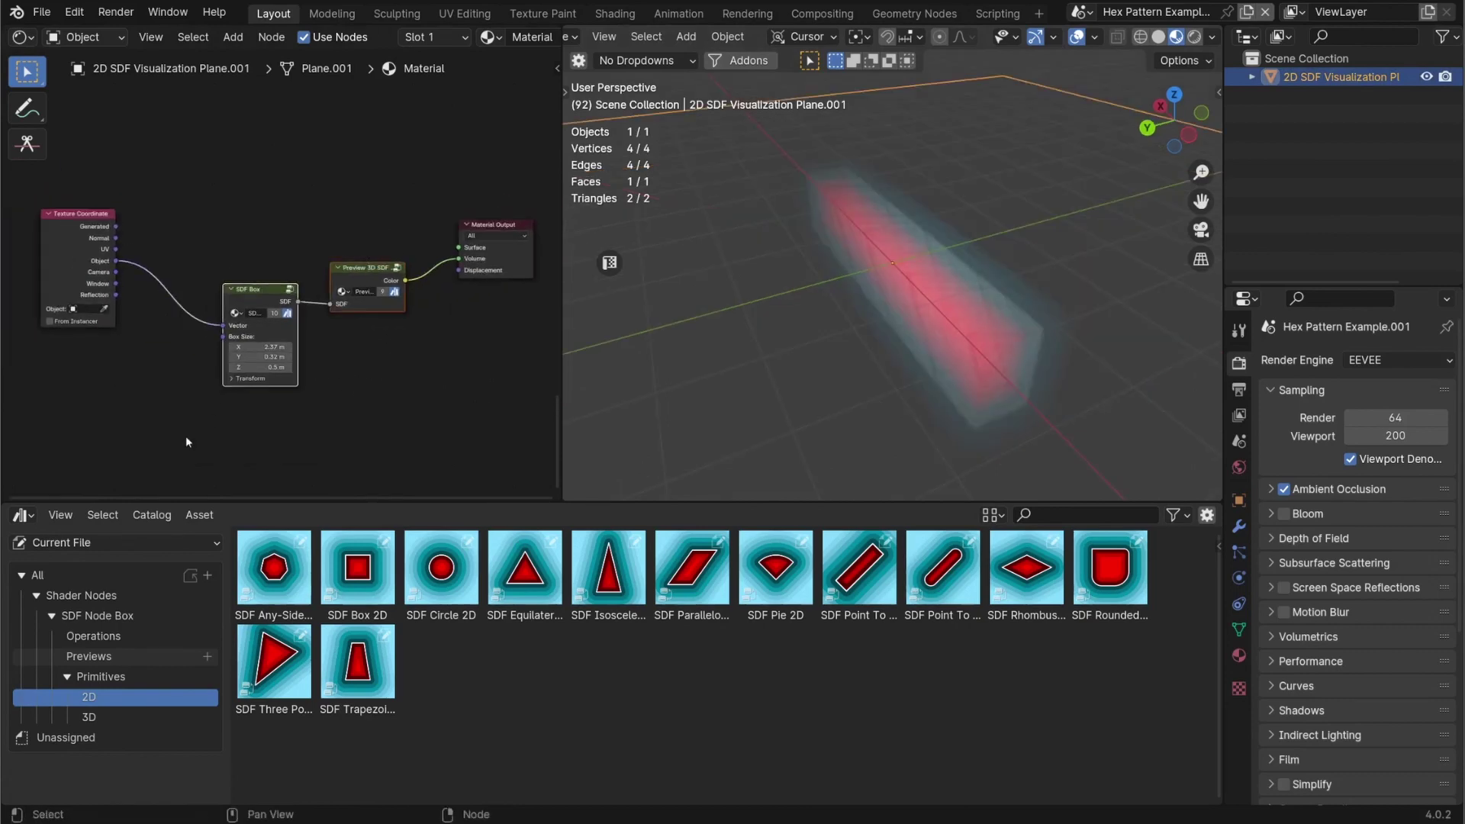
pyautogui.press('x')
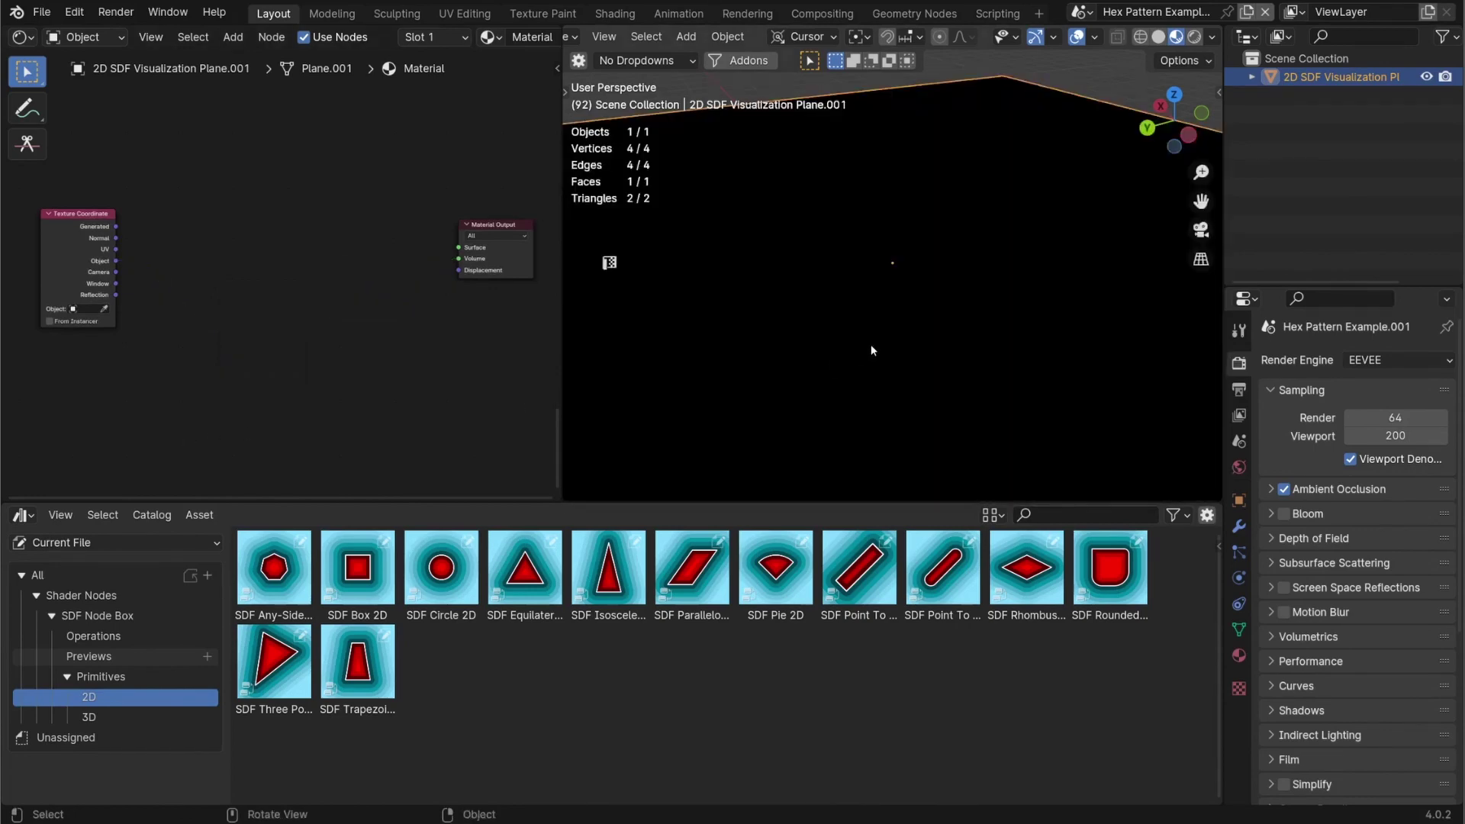
# - Switch the viewport to top view and add an SDF Circle 2D and an SDF Infinite Plane node to the material
pyautogui.press('KP_7')
pyautogui.moveTo(441, 569); pyautogui.dragTo(269, 340)
pyautogui.scroll(1, 267, 254)
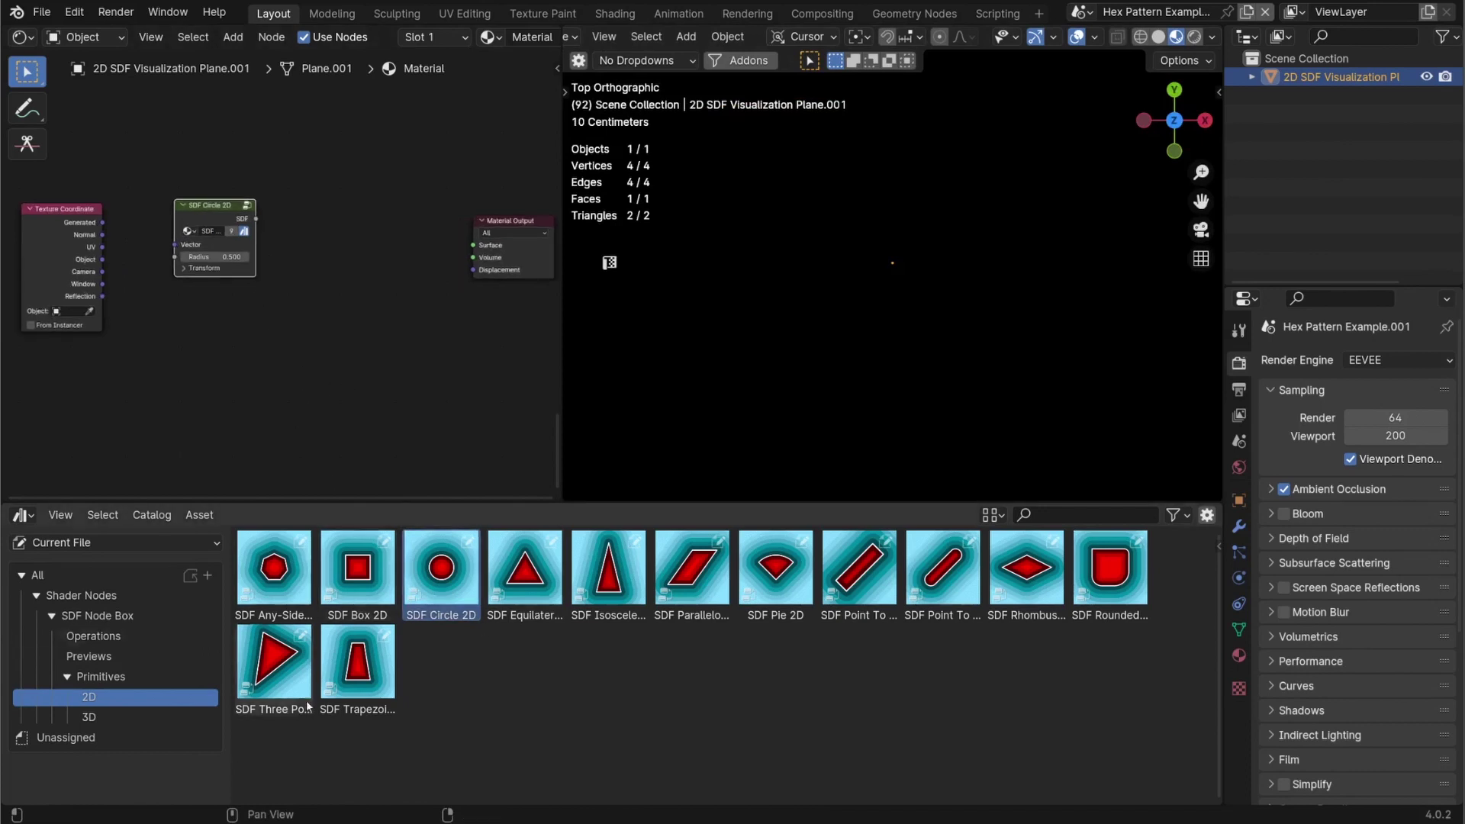
pyautogui.click(138, 717)
pyautogui.moveTo(753, 599); pyautogui.dragTo(226, 342)
# - Connect the Texture Coordinate's Object output to the Vector inputs of both the SDF Circle 2D and the SDF Infinite Plane
pyautogui.moveTo(191, 274); pyautogui.dragTo(294, 252)
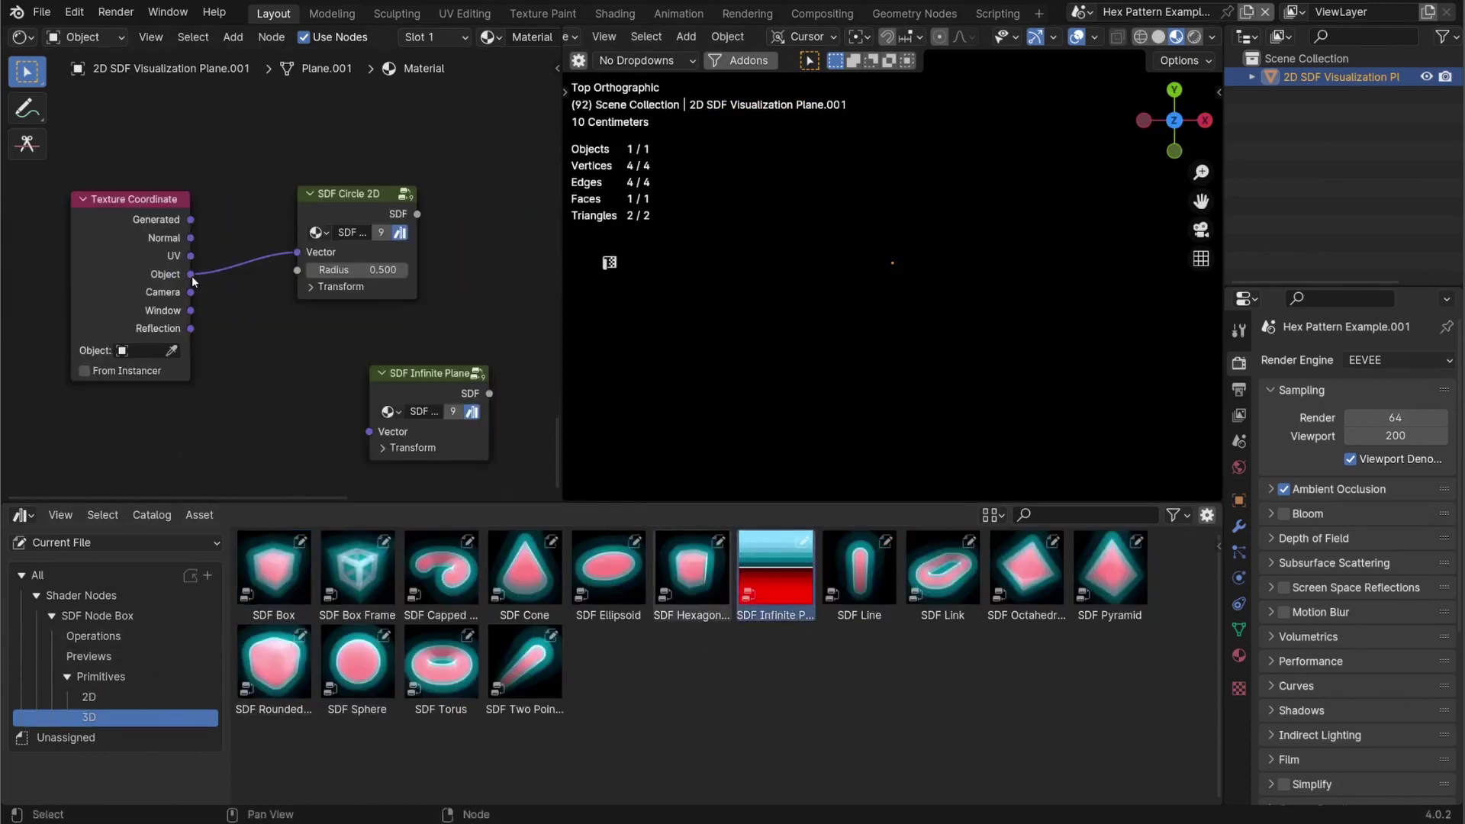
pyautogui.moveTo(191, 274); pyautogui.dragTo(369, 432)
pyautogui.press('h')
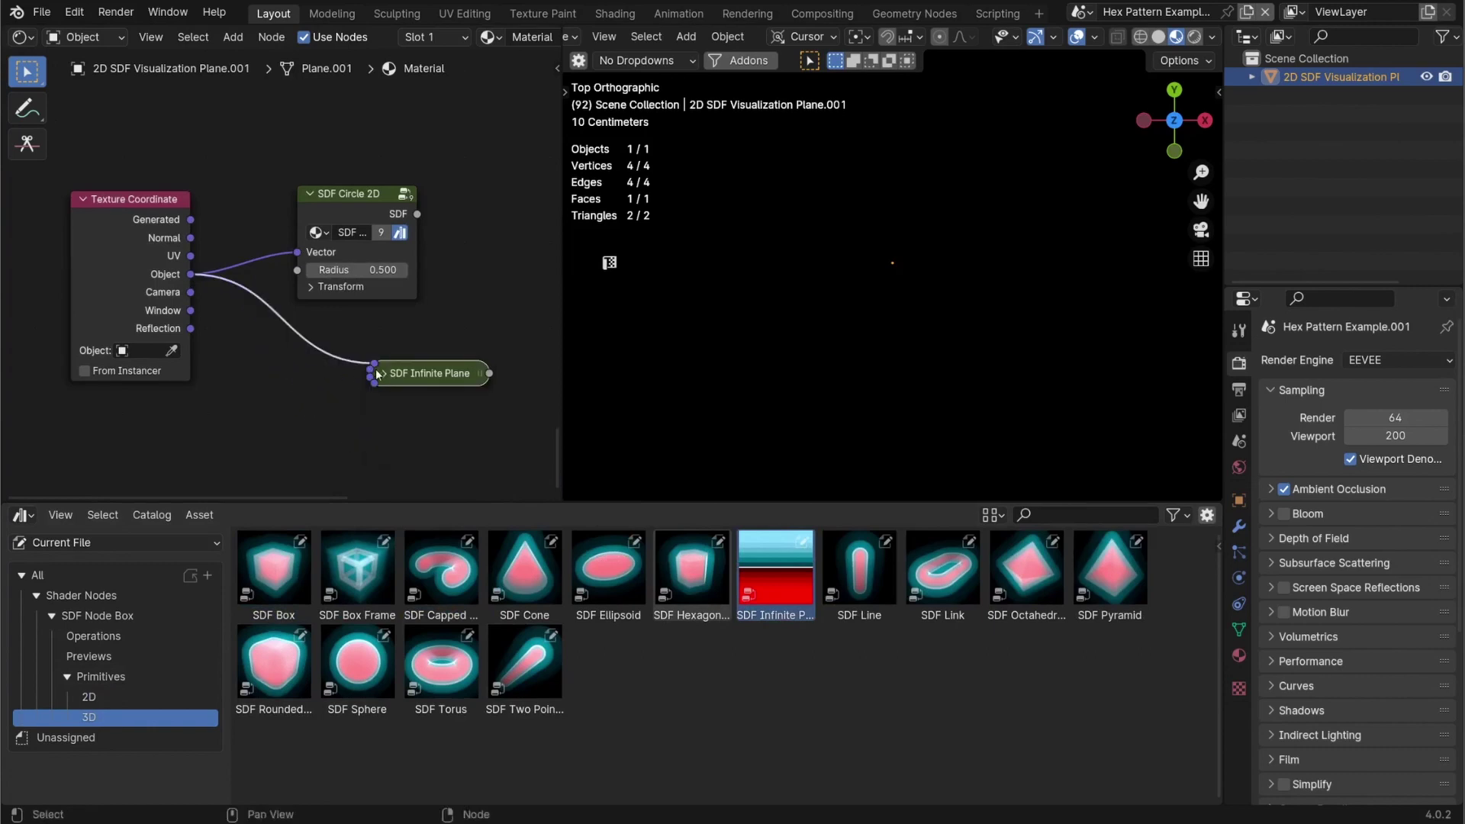
pyautogui.click(378, 374)
# - Combine the SDF outputs of the circle and the infinite plane with a Union SDF node
pyautogui.scroll(-1, 334, 384)
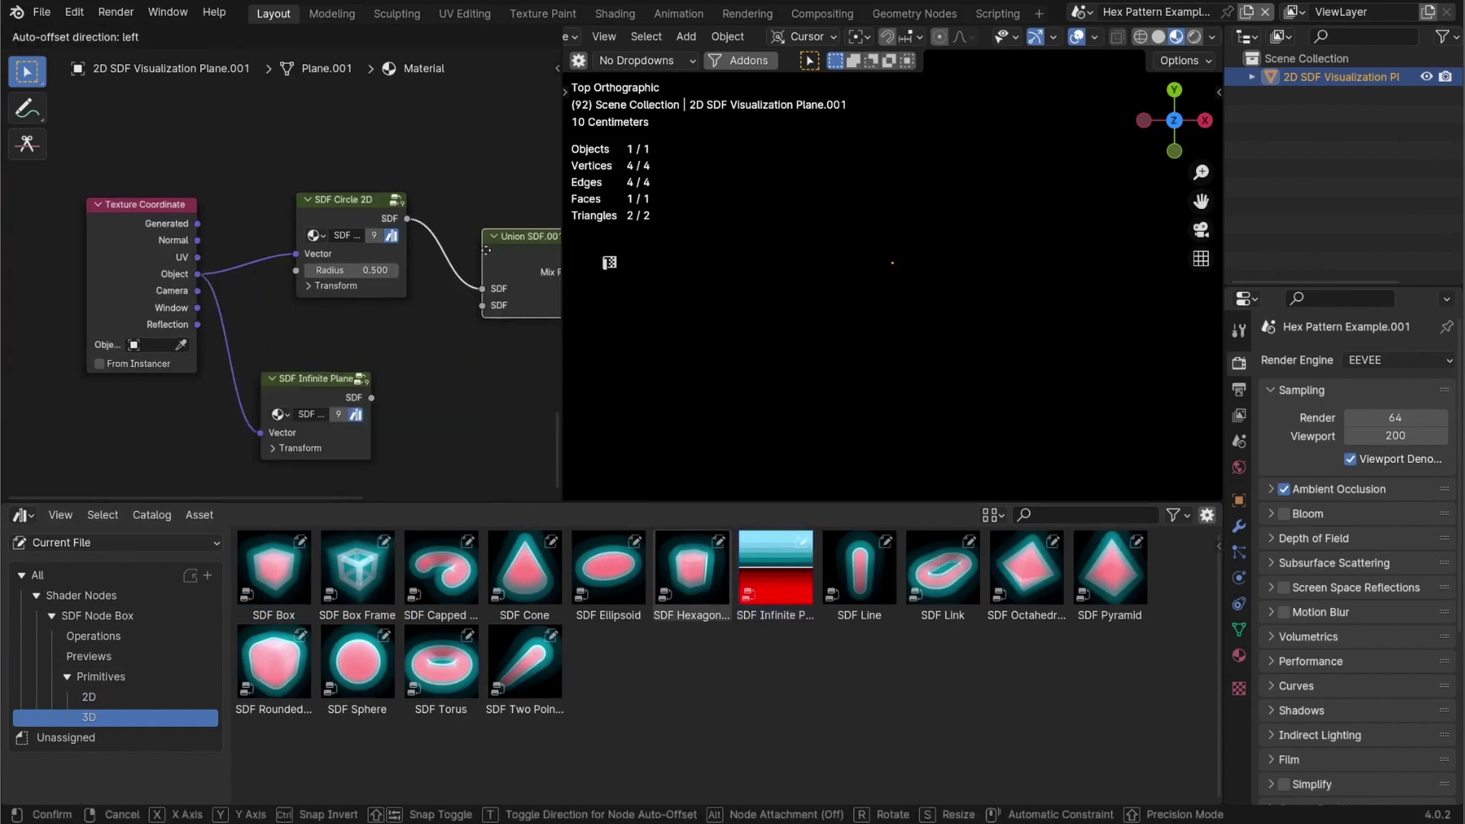
pyautogui.click(481, 245)
pyautogui.moveTo(371, 397); pyautogui.dragTo(475, 309)
pyautogui.scroll(-1, 473, 309)
pyautogui.moveTo(488, 306); pyautogui.dragTo(177, 349, button='middle')
pyautogui.moveTo(406, 281); pyautogui.dragTo(604, 257)
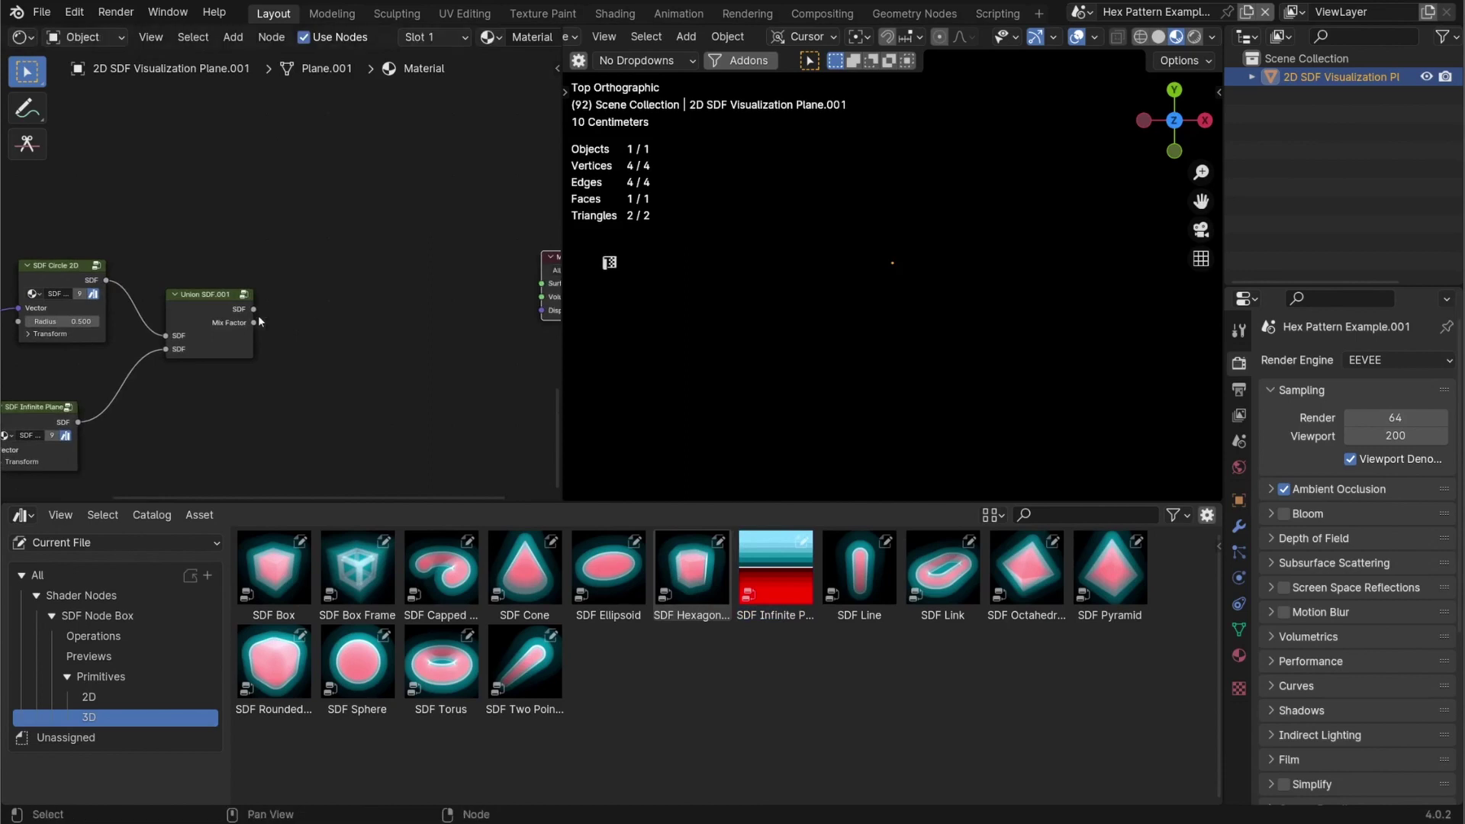
# - Add an SDF To Mask node on the union's SDF output and connect its Mask to the Material Output's Surface
pyautogui.moveTo(254, 310); pyautogui.dragTo(363, 327)
pyautogui.write('mask')
pyautogui.press('Return')
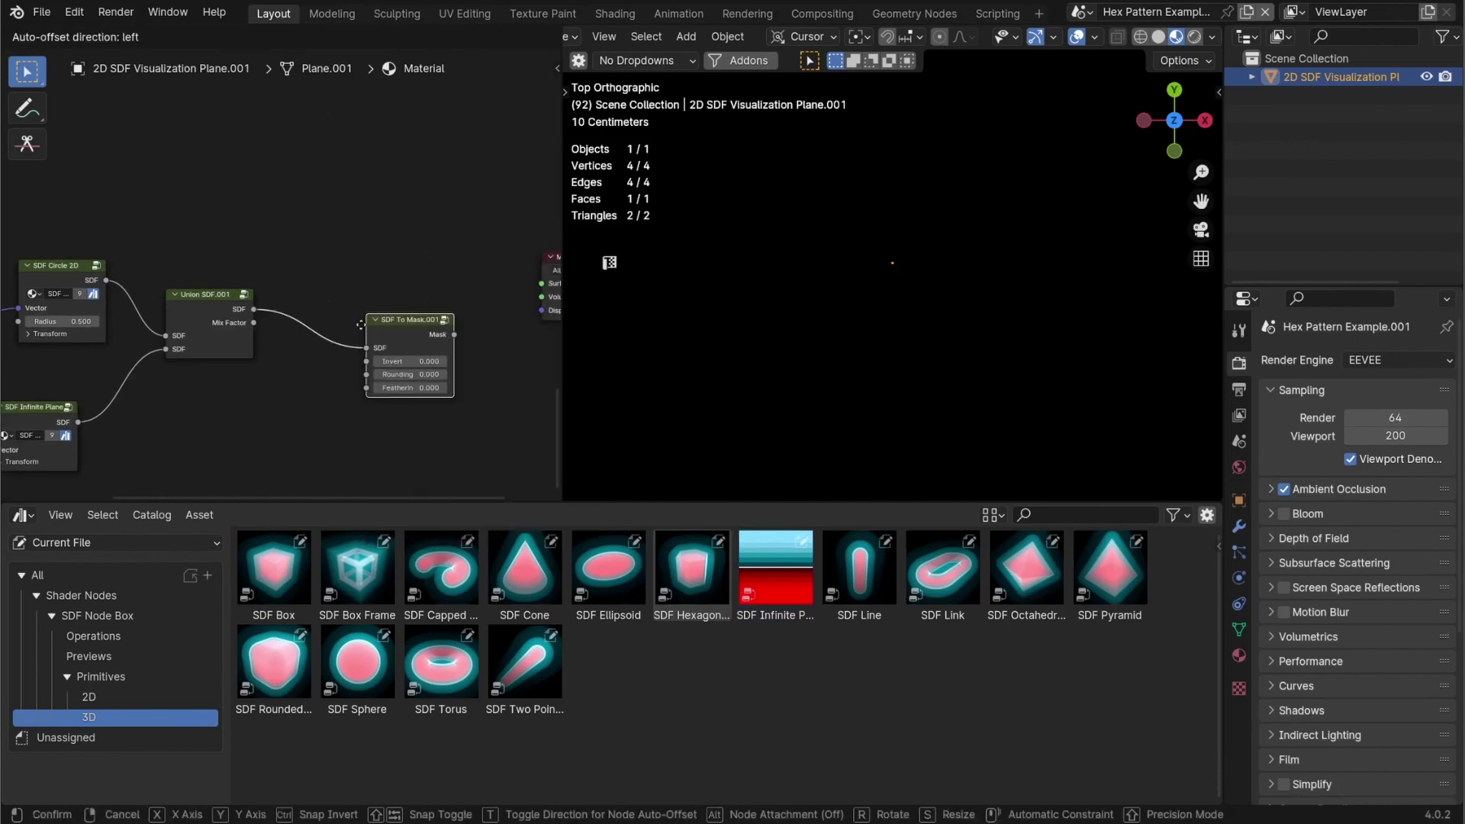
pyautogui.moveTo(325, 322); pyautogui.dragTo(443, 291)
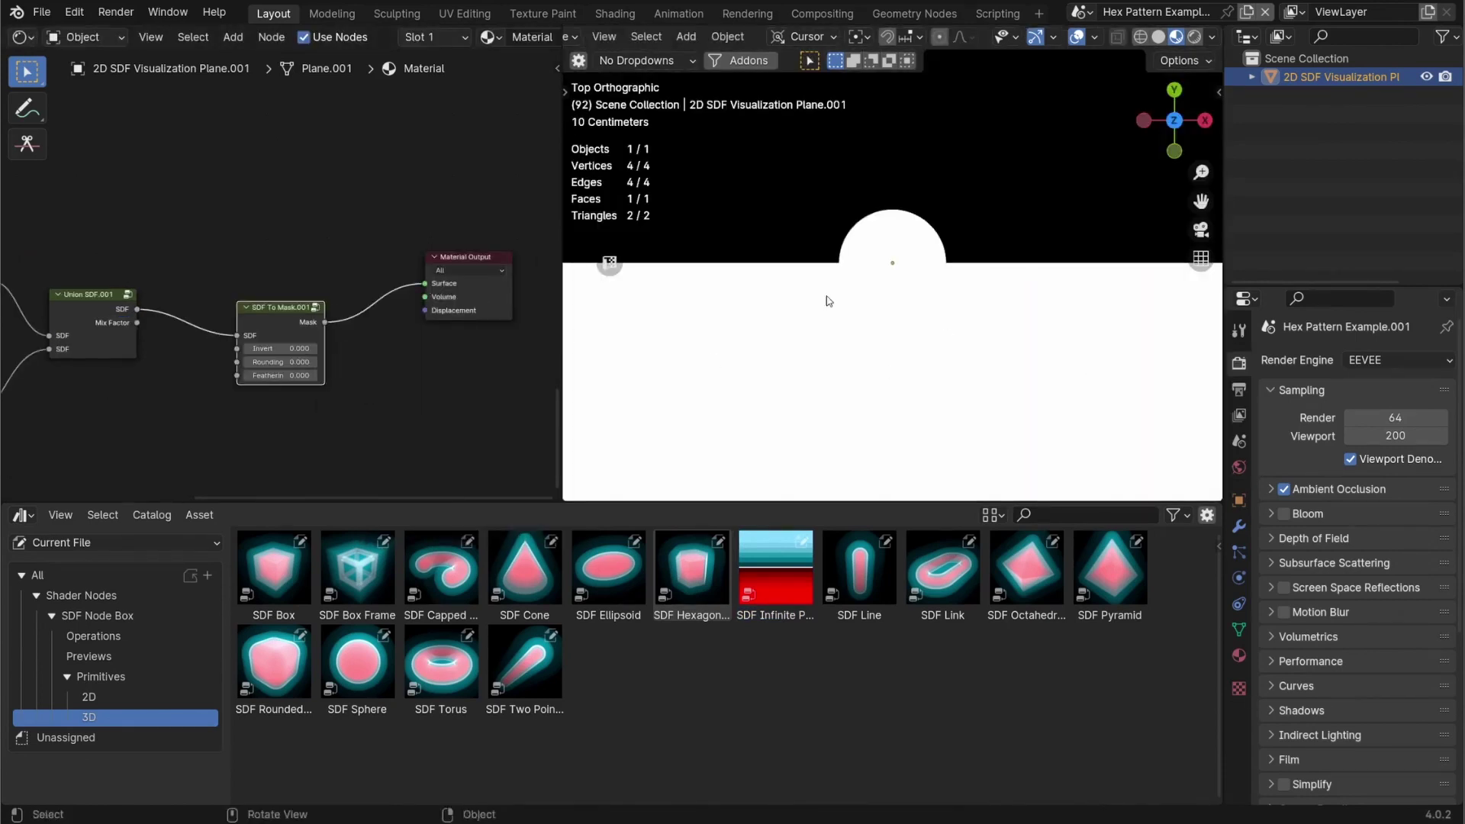
pyautogui.scroll(-7, 878, 275)
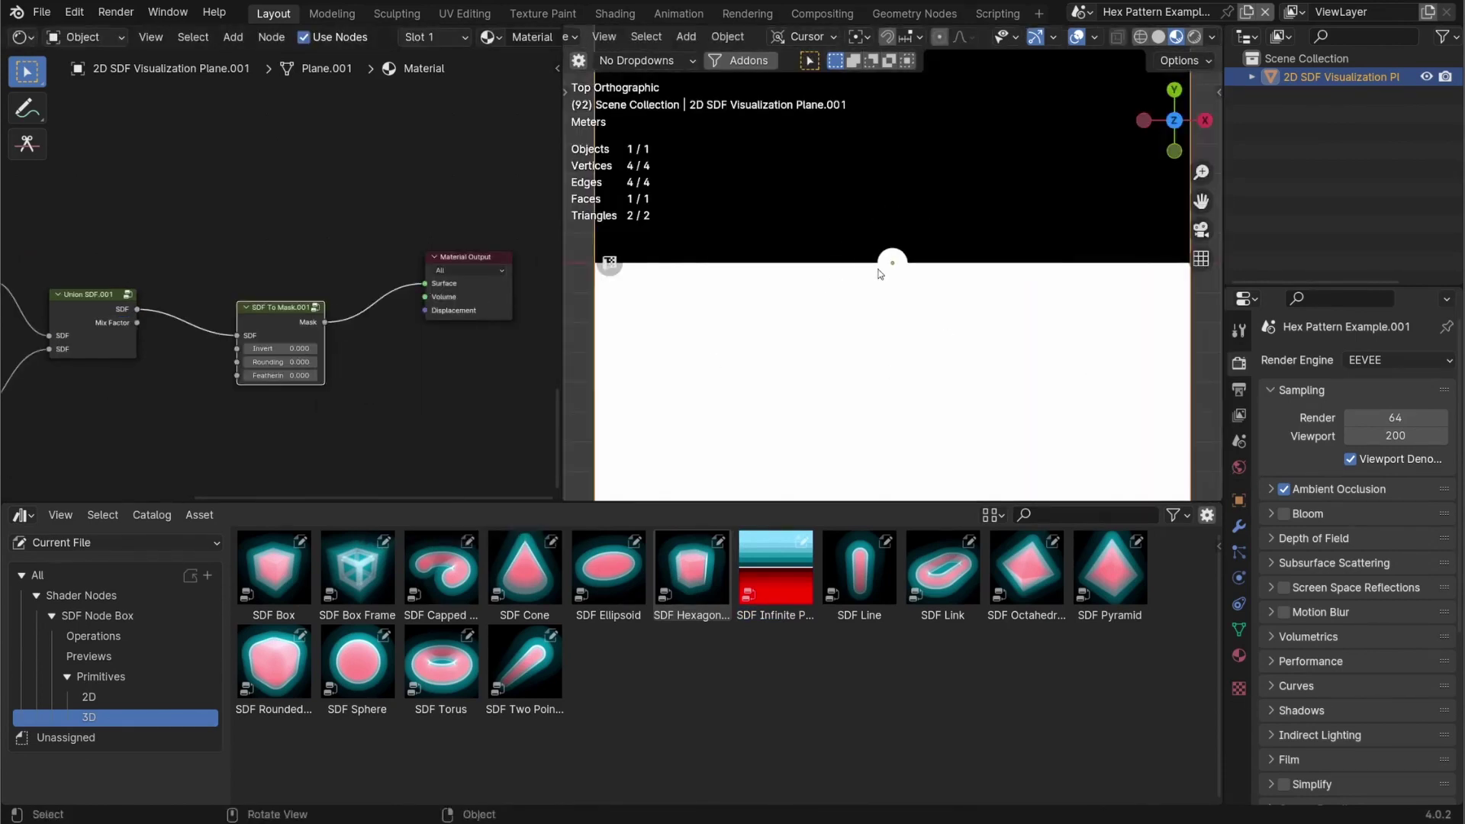
# - Set the SDF Infinite Plane's Y location to -1.4 m and the SDF Circle 2D's radius to 0.260
pyautogui.scroll(3, 880, 273)
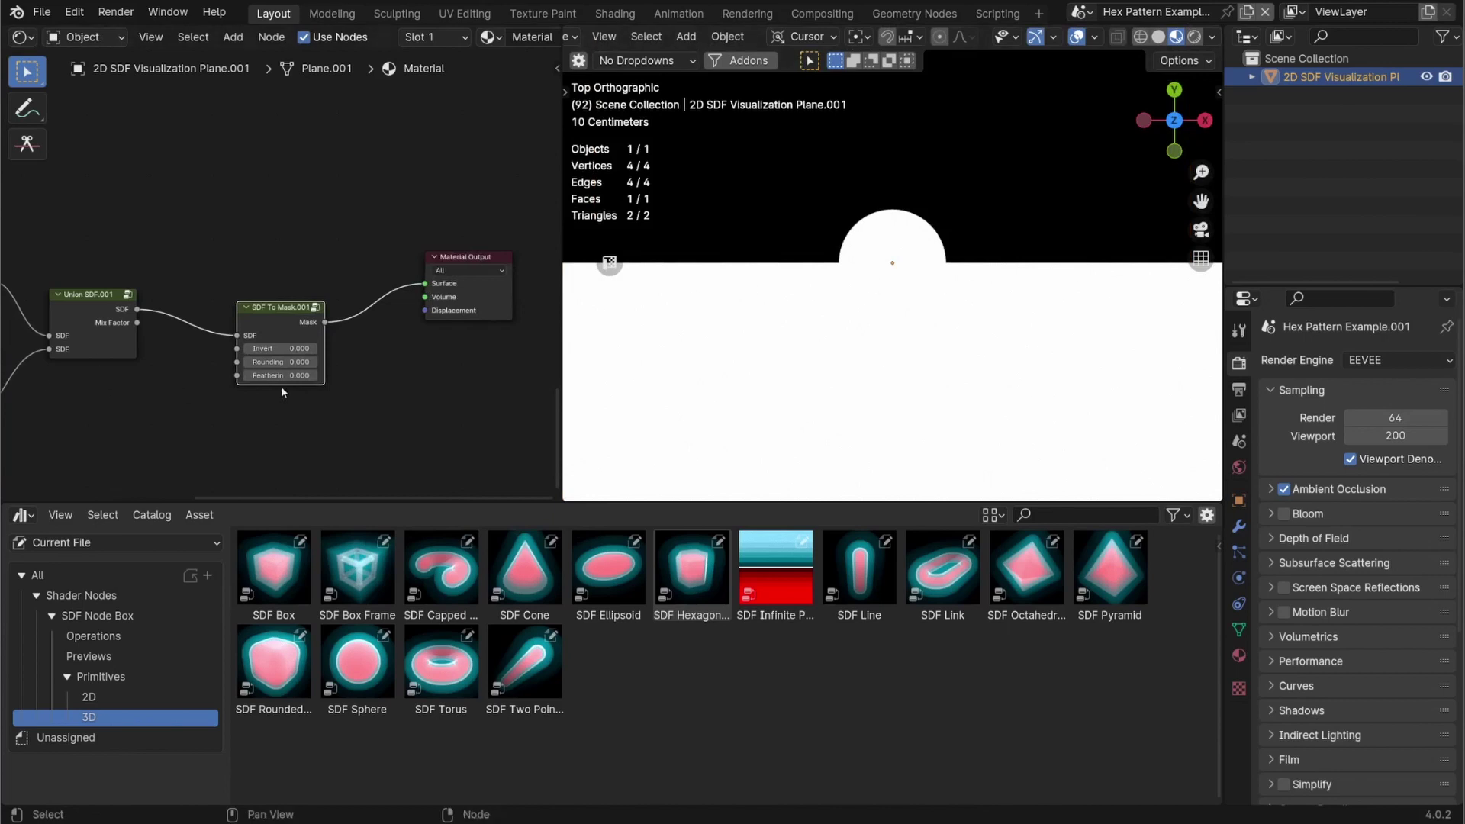
pyautogui.scroll(-2, 281, 392)
pyautogui.moveTo(307, 331); pyautogui.dragTo(296, 330)
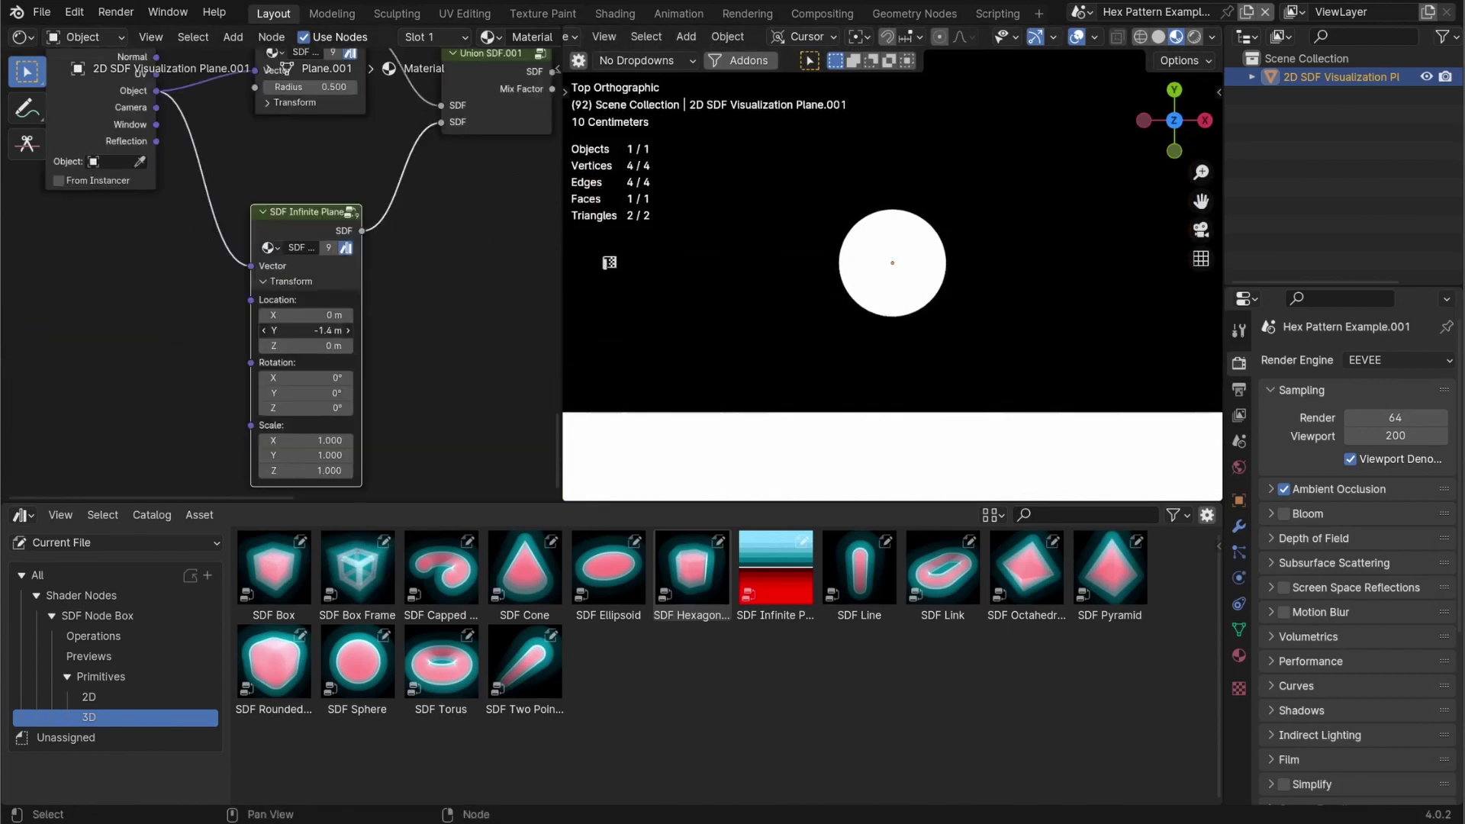
pyautogui.scroll(-2, 425, 305)
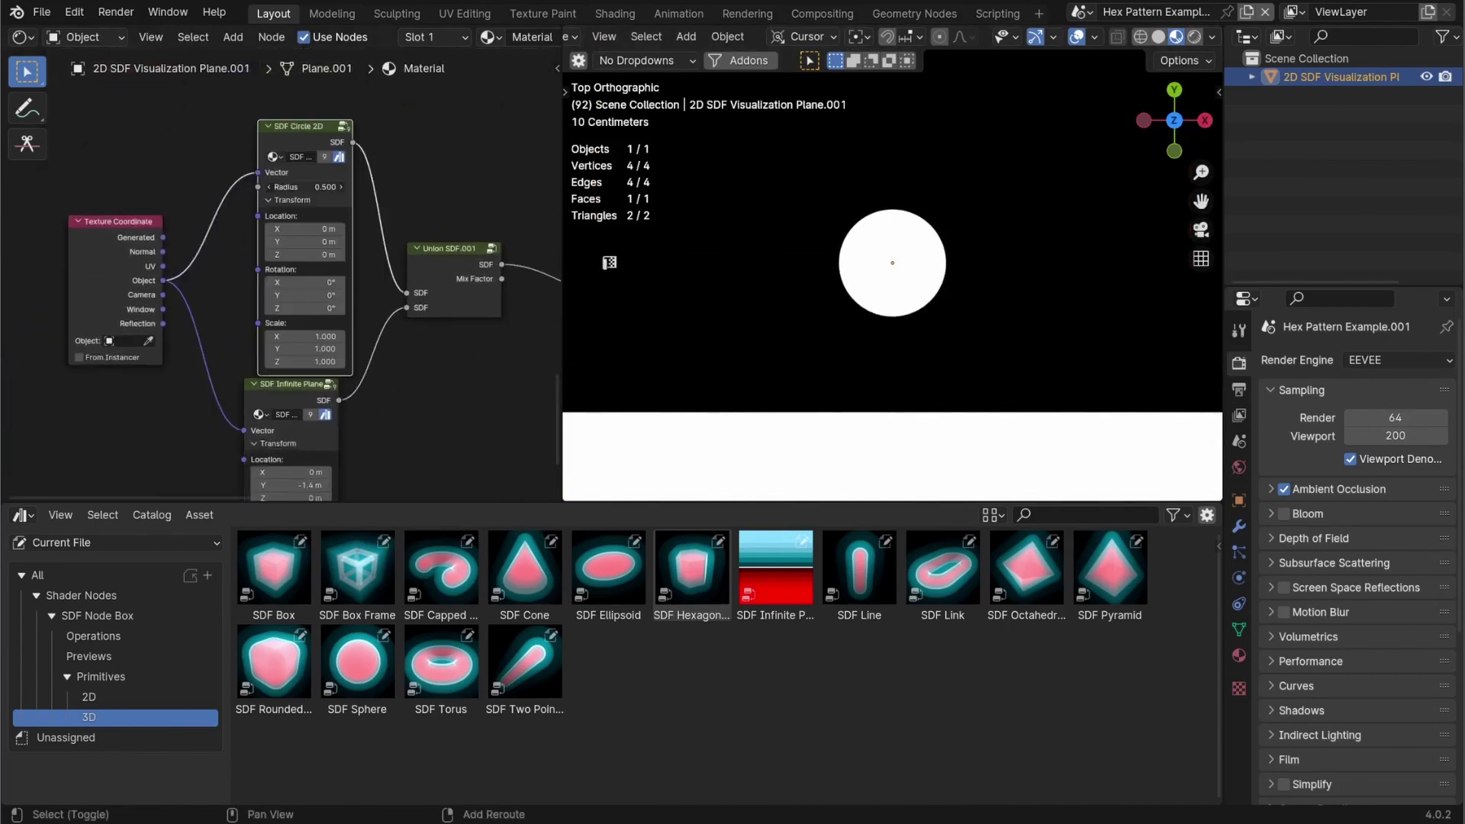
pyautogui.keyDown('shift'); pyautogui.moveTo(305, 187); pyautogui.dragTo(287, 187); pyautogui.keyUp('shift')
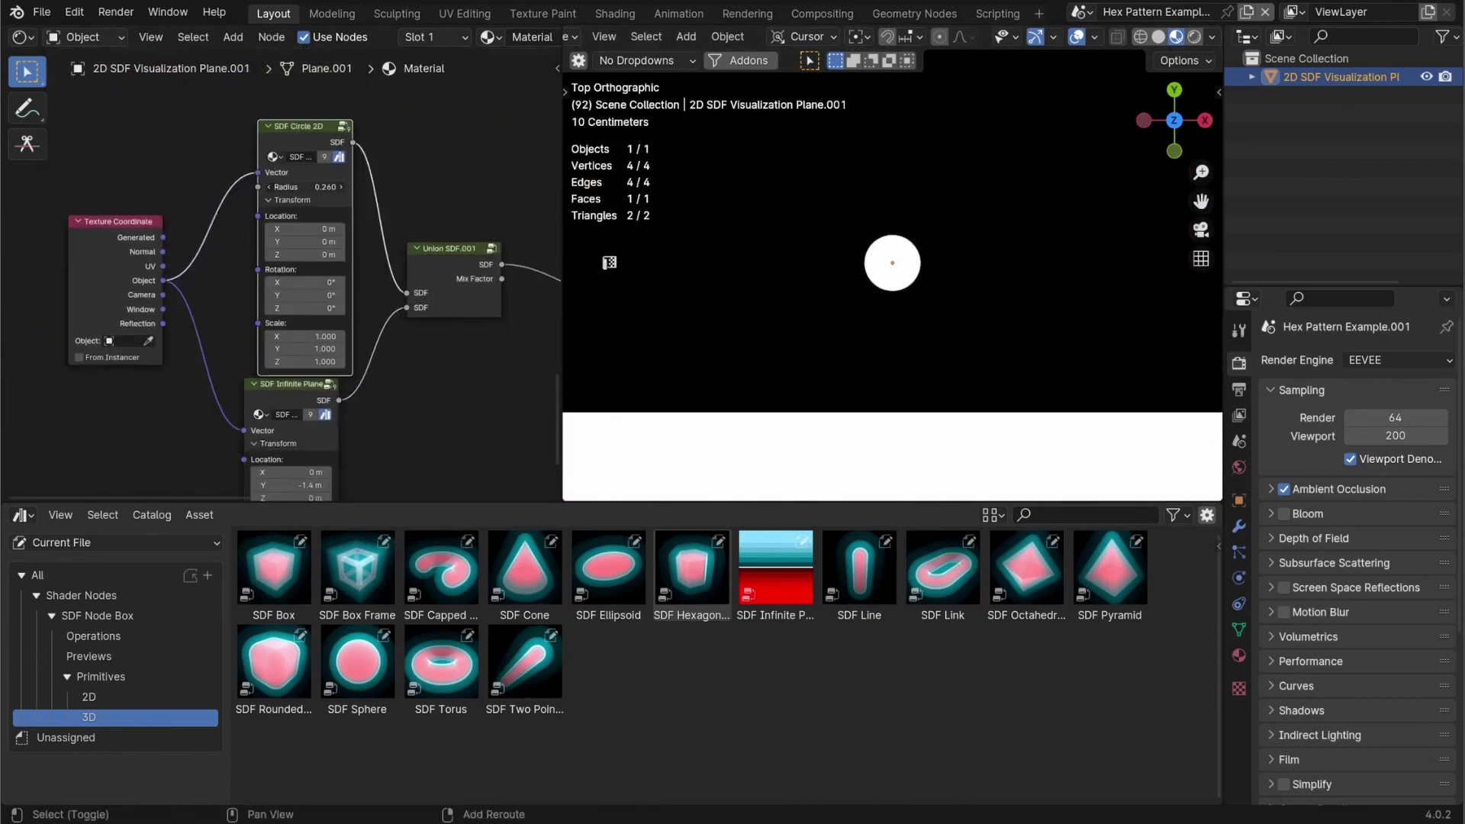
# - Raise the SDF Circle 2D to a Y location of 1.28 m and insert a keyframe on its location
pyautogui.moveTo(314, 126); pyautogui.dragTo(314, 87)
pyautogui.scroll(1, 382, 255)
pyautogui.moveTo(383, 264); pyautogui.dragTo(362, 318, button='middle')
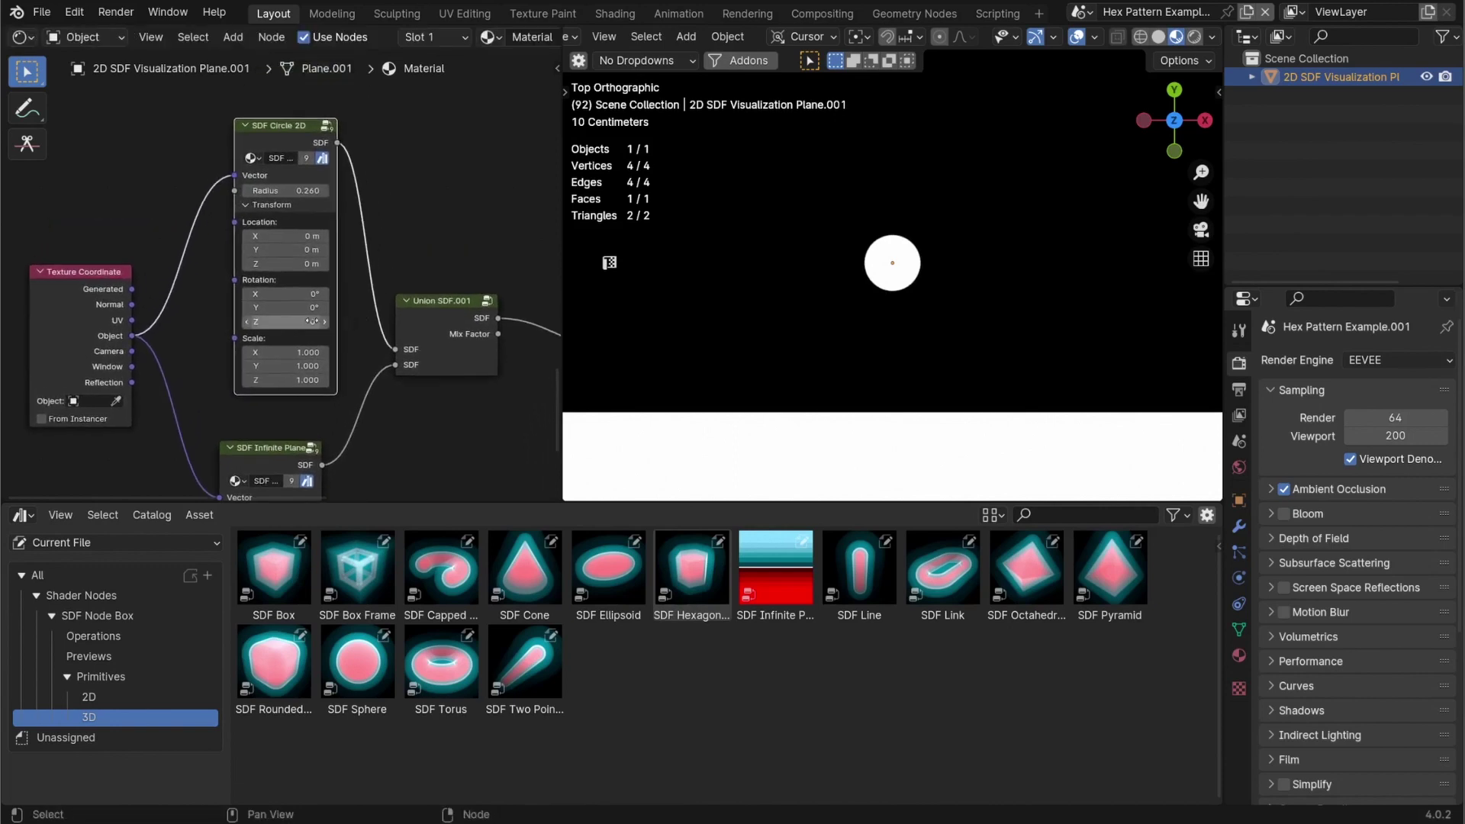
pyautogui.moveTo(286, 250)
pyautogui.keyDown('shift'); pyautogui.mouseDown()
pyautogui.moveTo(332, 250)
pyautogui.moveTo(270, 250)
pyautogui.mouseUp(); pyautogui.keyUp('shift')
pyautogui.press('i')
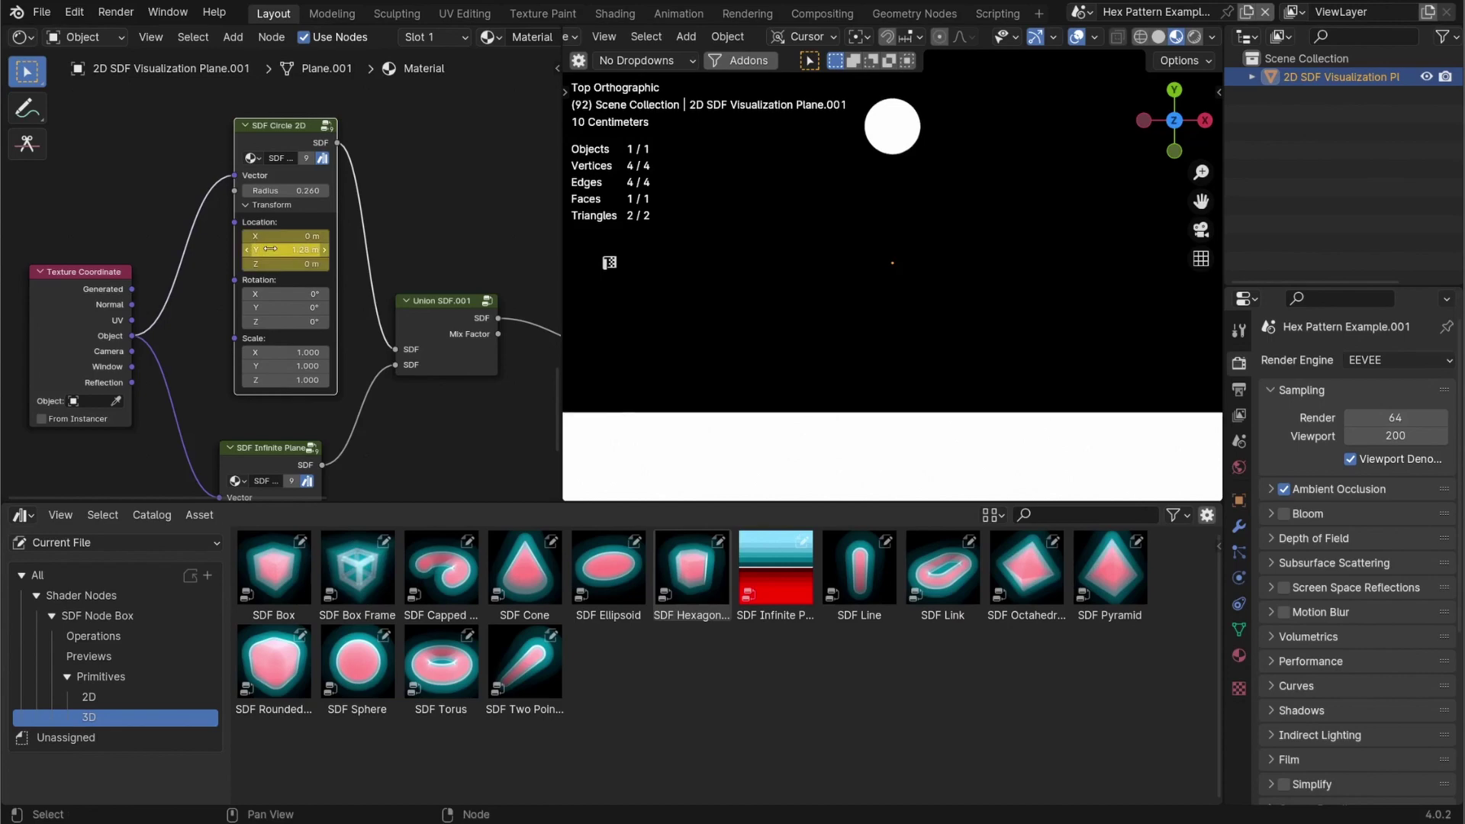
# - Replace the asset browser with a Dope Sheet and move the circle's location keyframe to frame 1
pyautogui.click(26, 516)
pyautogui.click(26, 516)
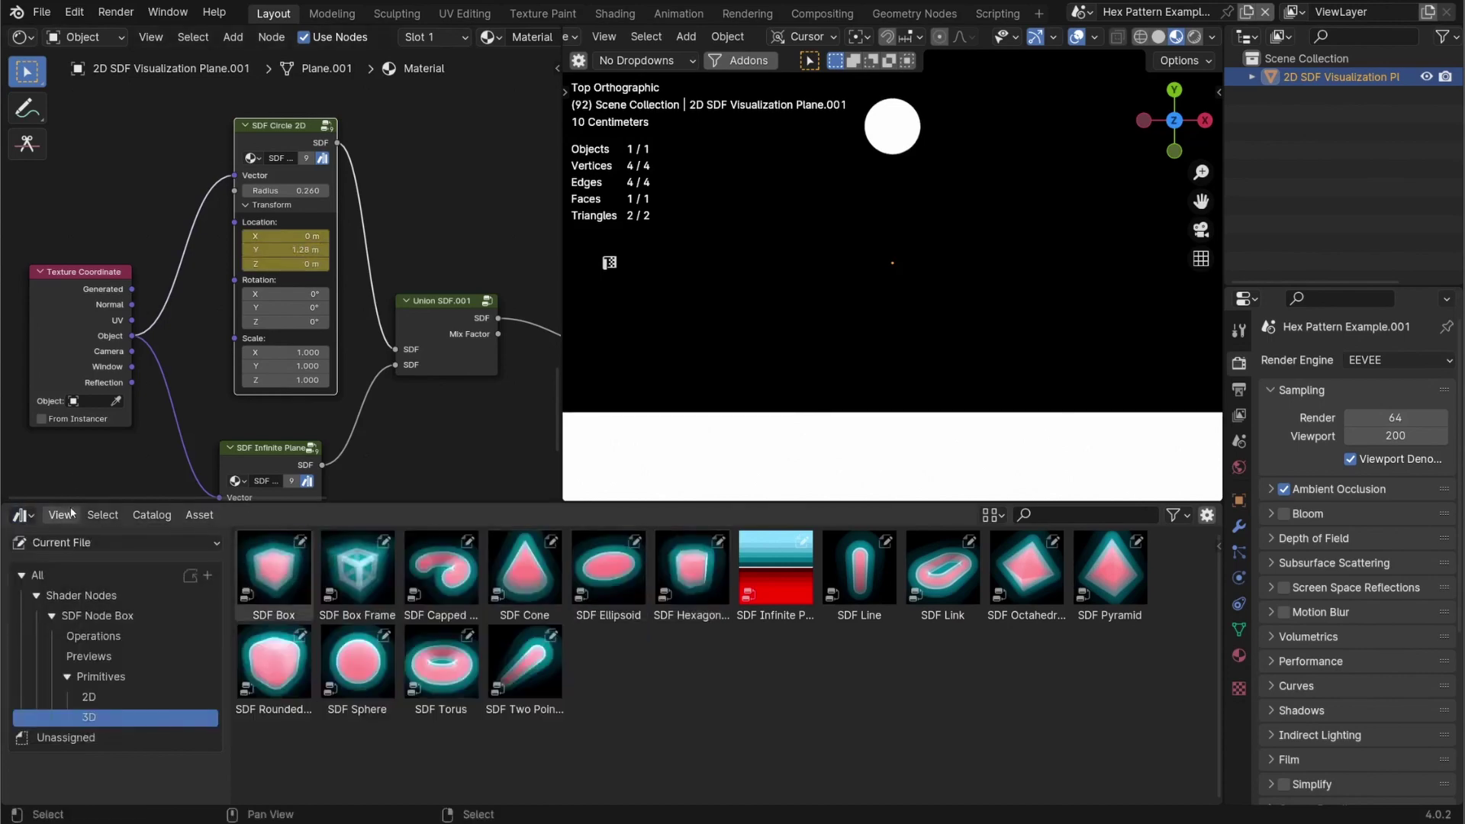
pyautogui.click(26, 517)
pyautogui.click(282, 565)
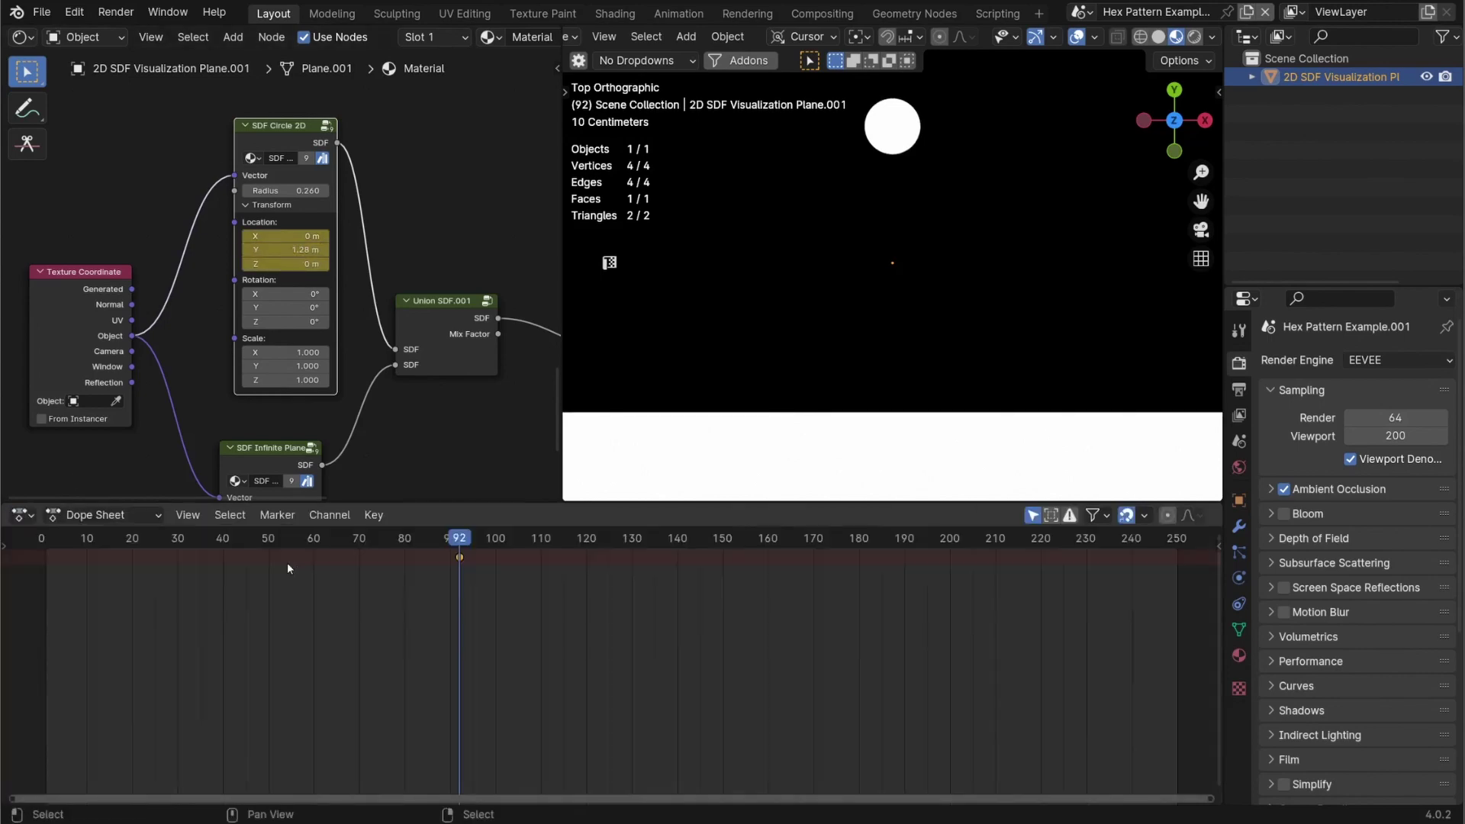
pyautogui.scroll(3, 303, 586)
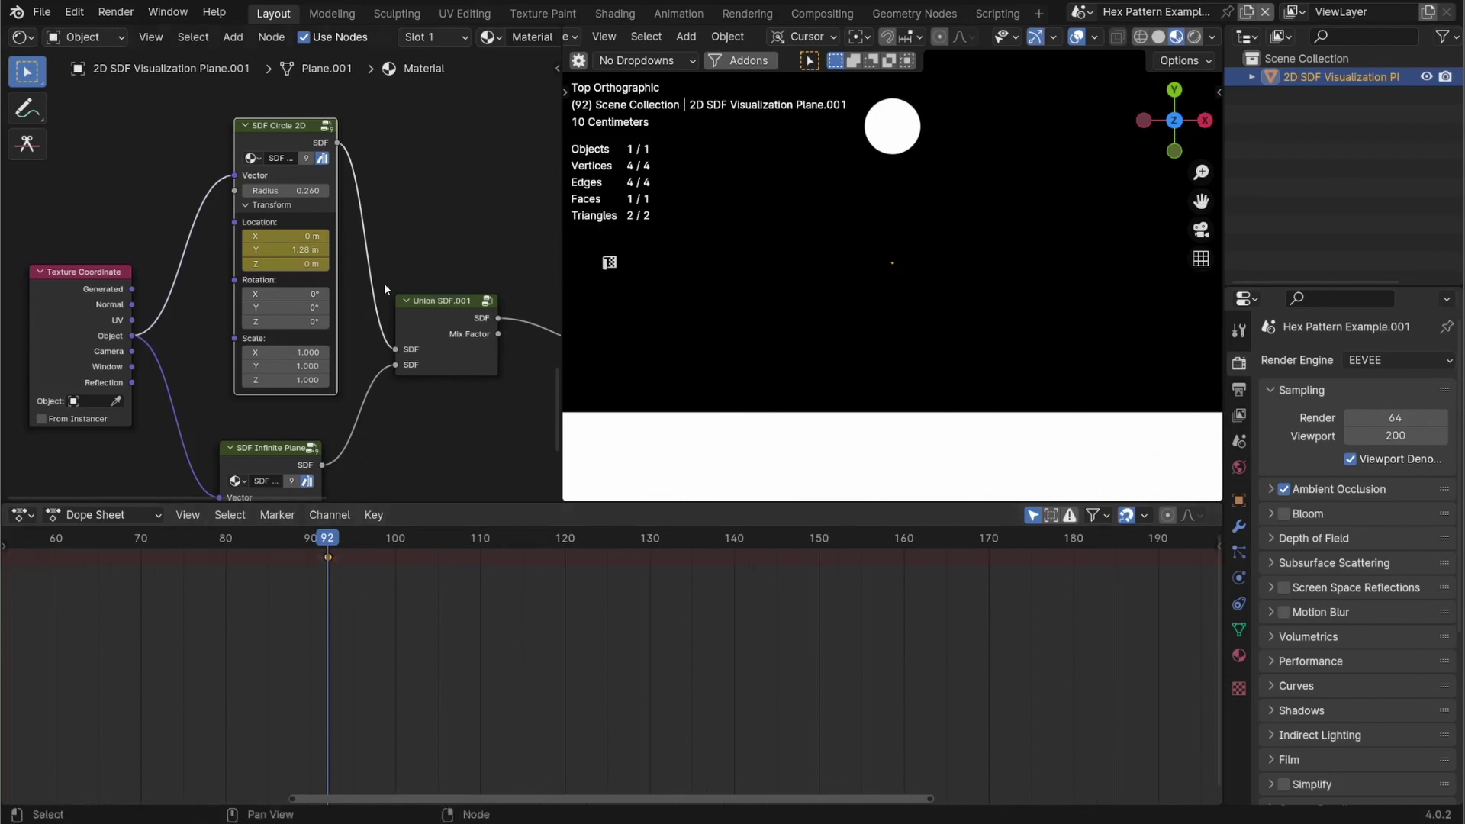
pyautogui.scroll(-3, 408, 593)
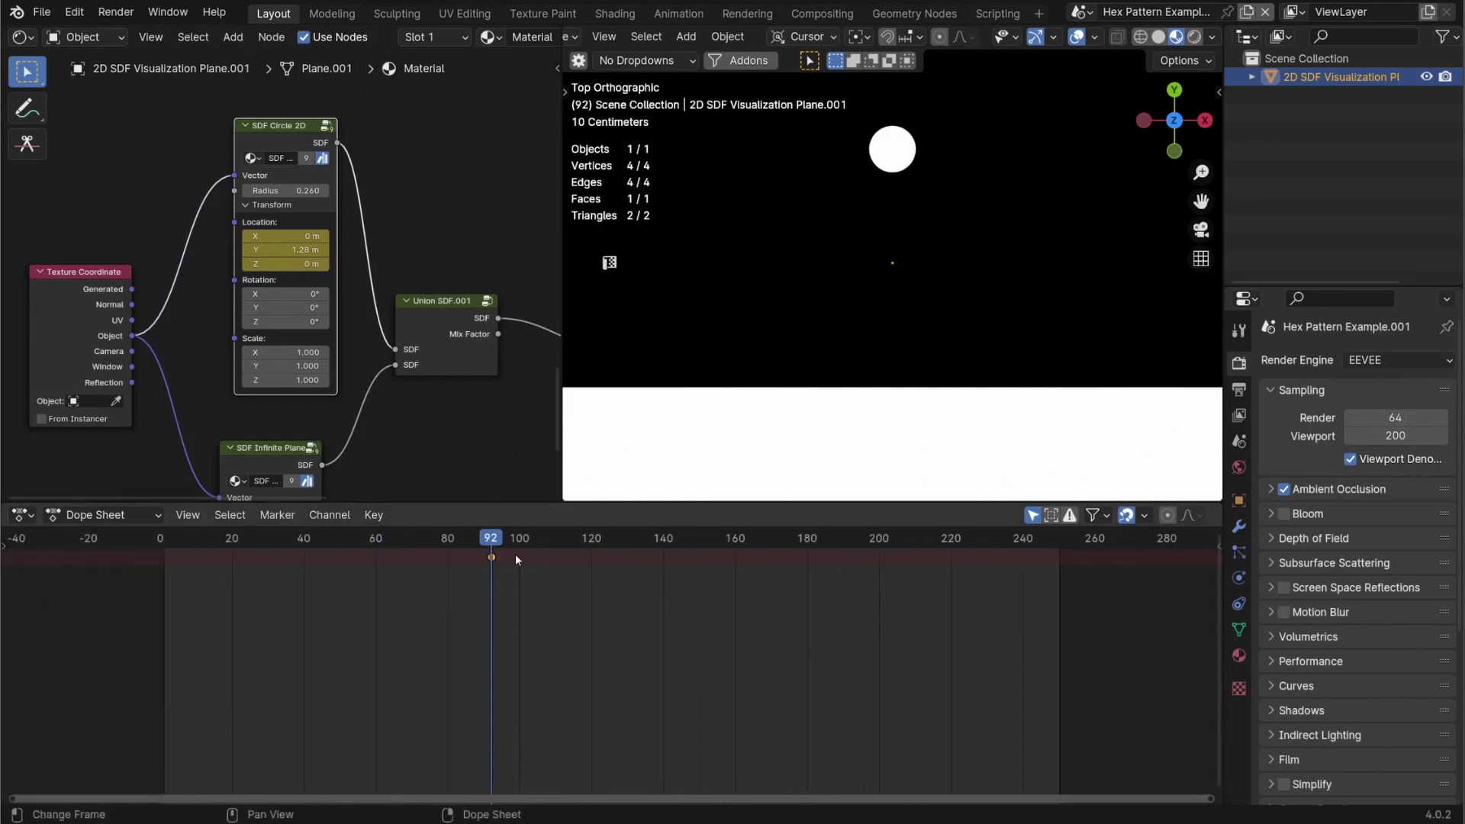
pyautogui.press('g')
pyautogui.click(221, 551)
# - At frame 40, keyframe the circle's location with Y at -1.14 m, and play the animation
pyautogui.moveTo(221, 551); pyautogui.dragTo(306, 545)
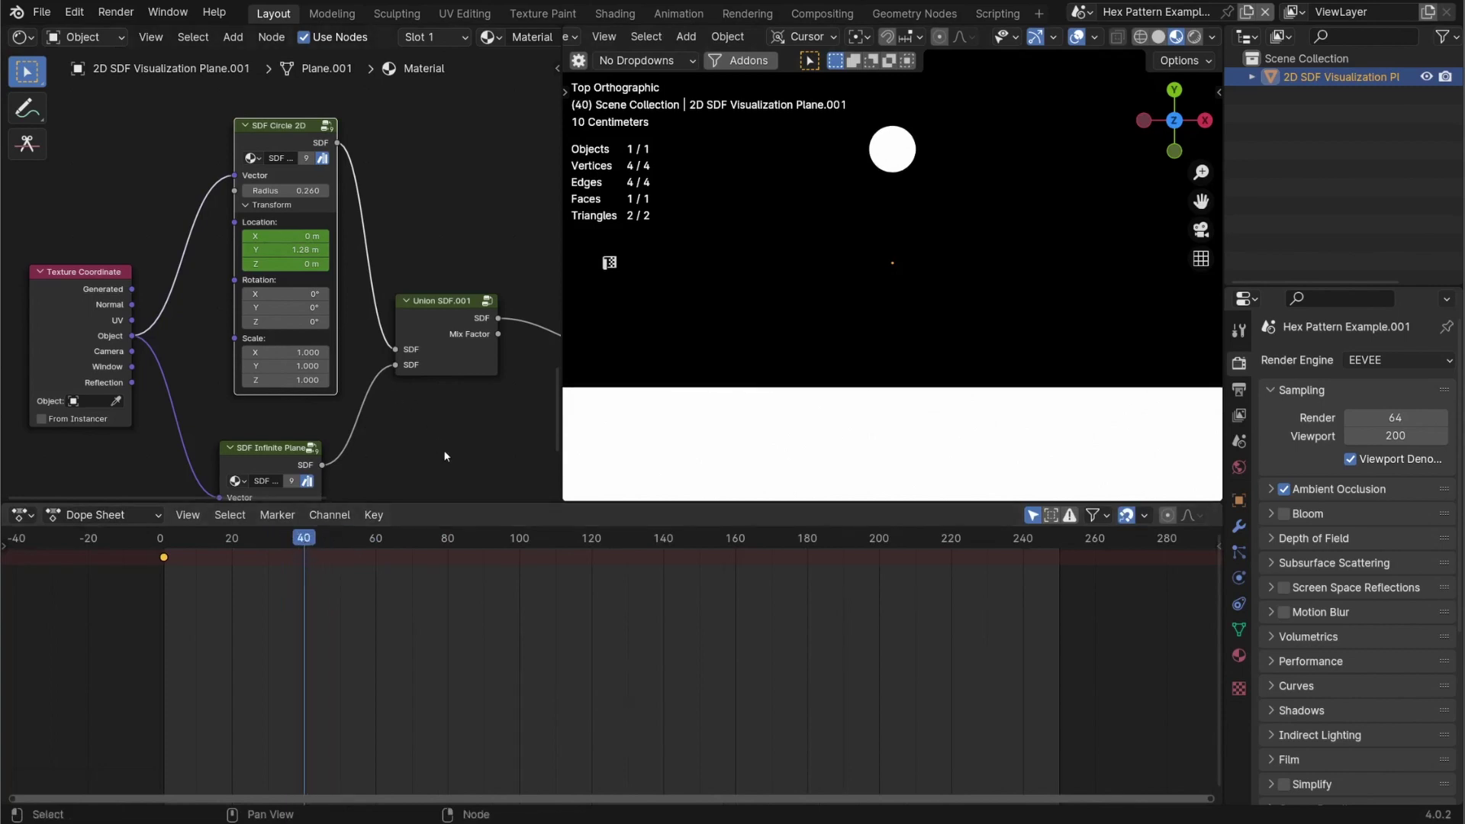
pyautogui.moveTo(289, 251); pyautogui.dragTo(238, 250)
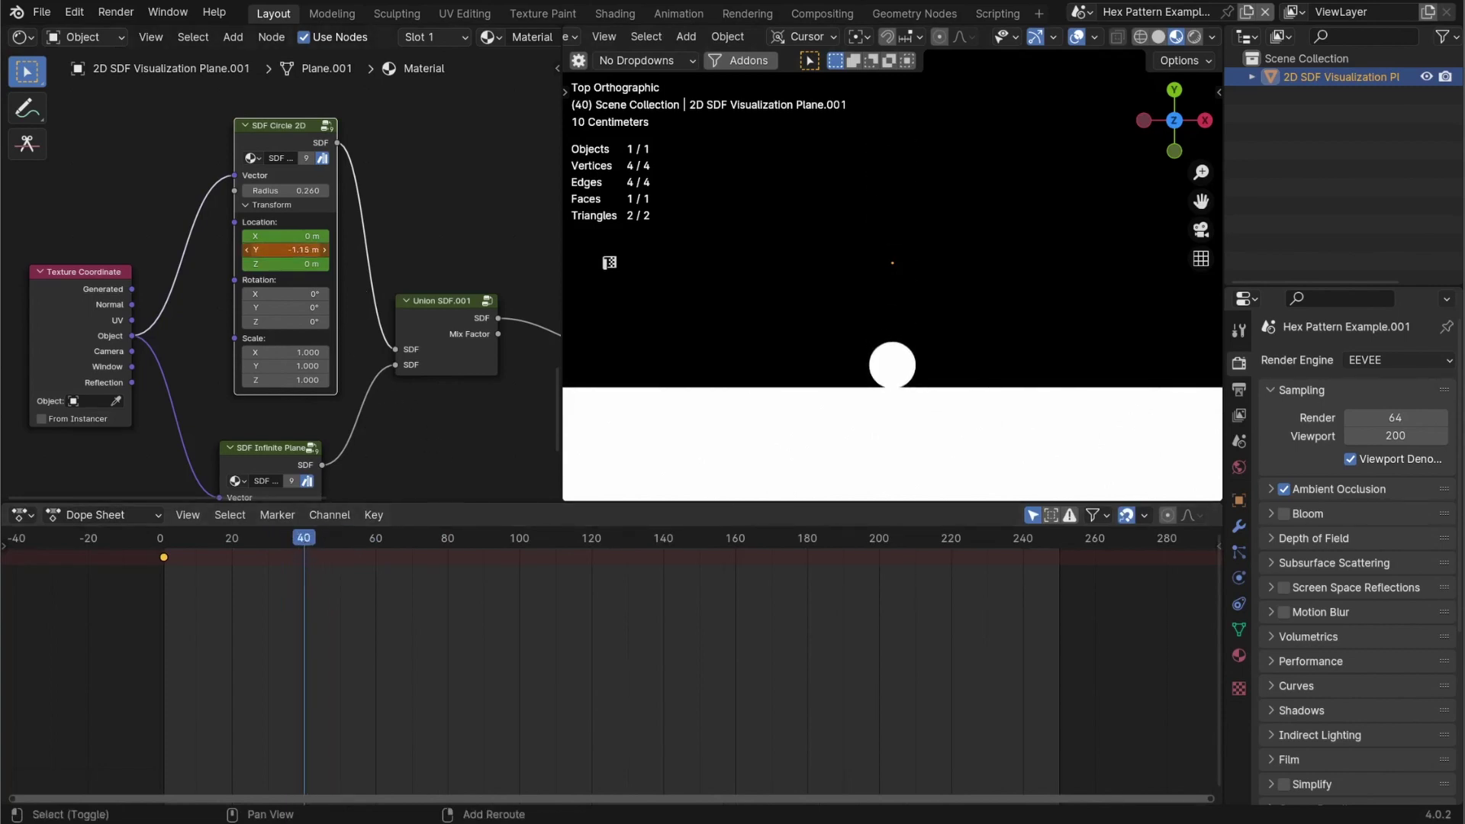
pyautogui.rightClick(303, 257)
pyautogui.click(336, 245)
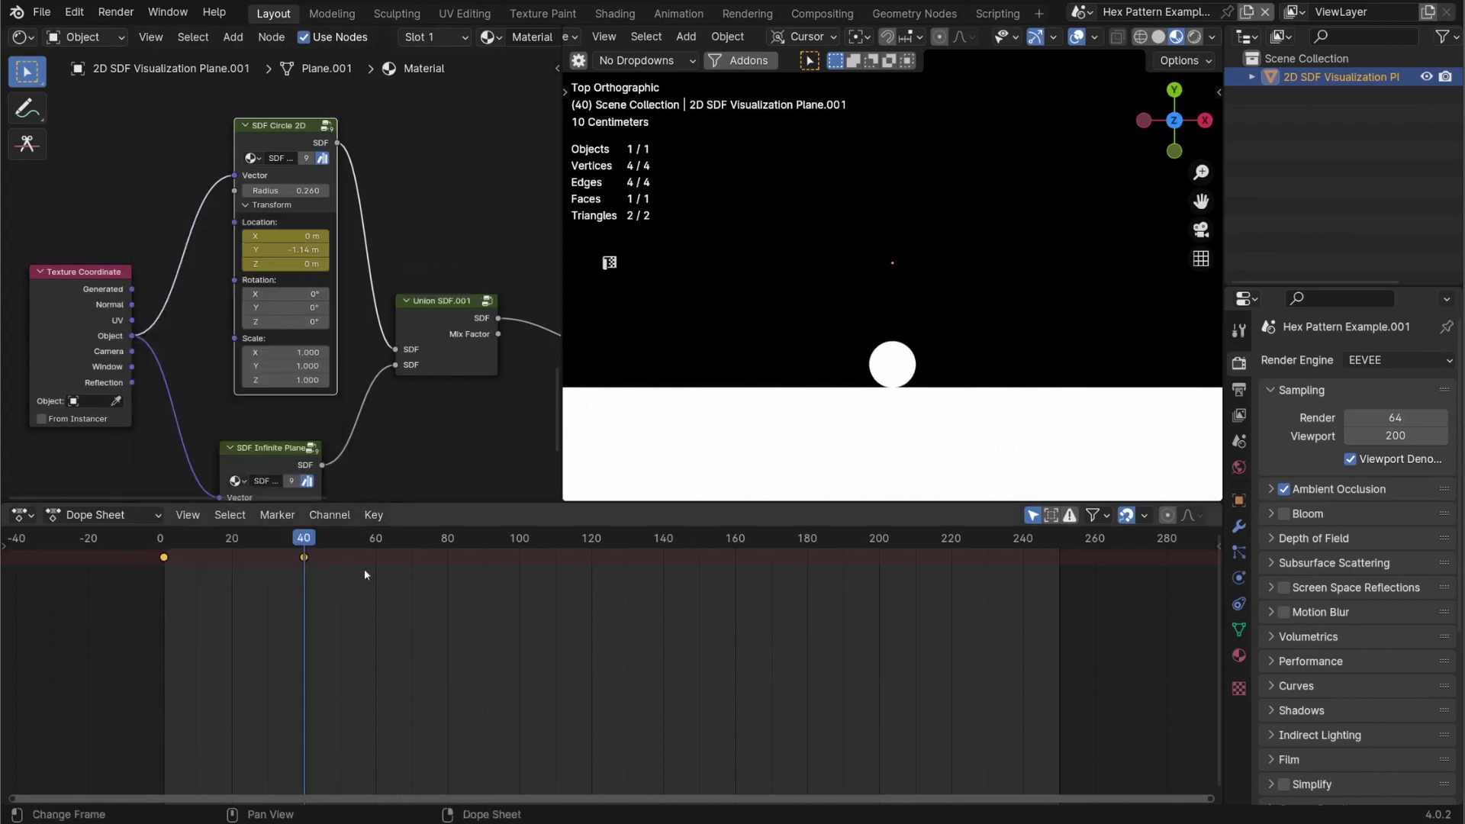
pyautogui.press('space')
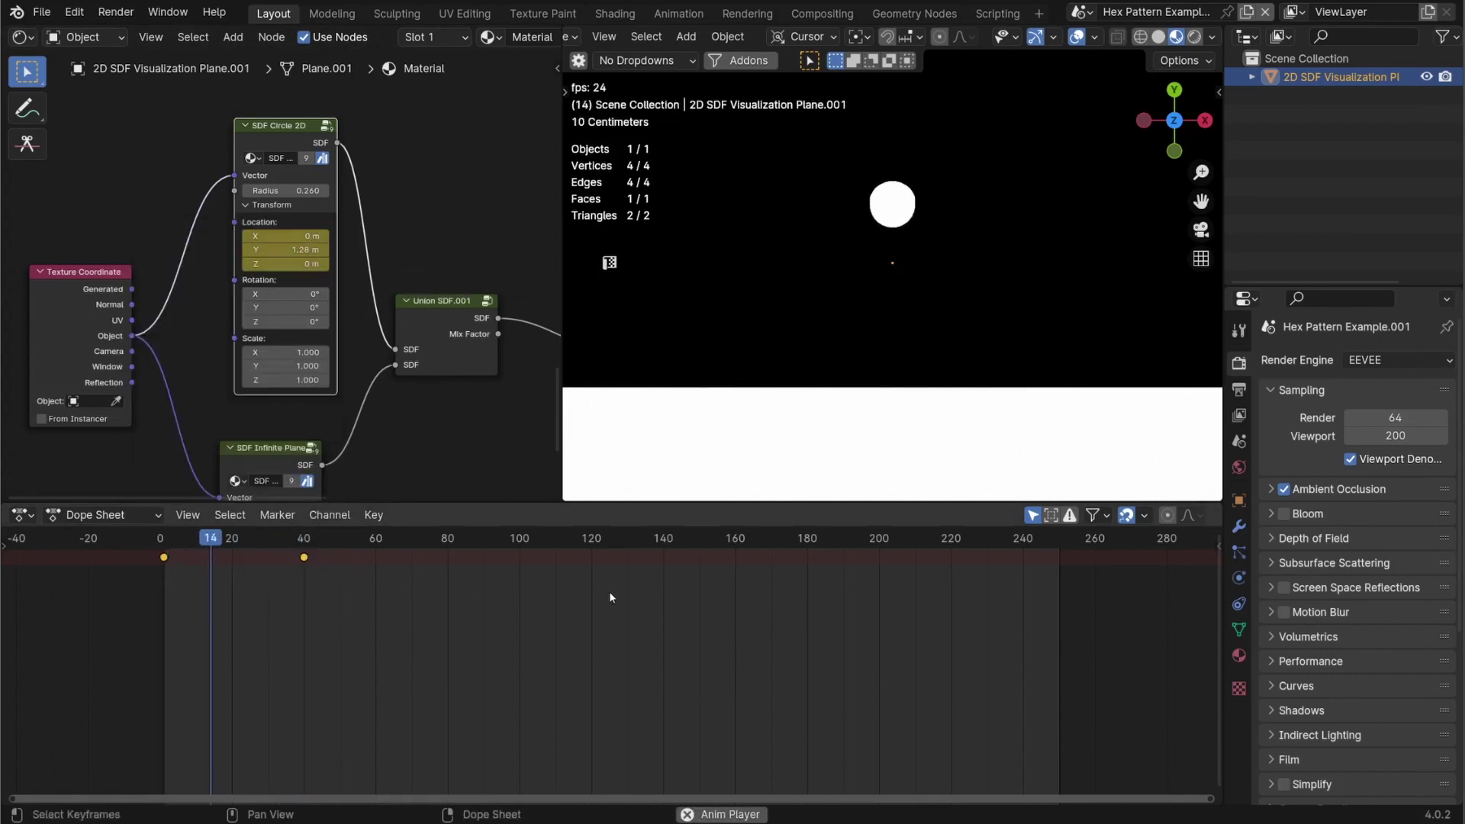
pyautogui.press('space')
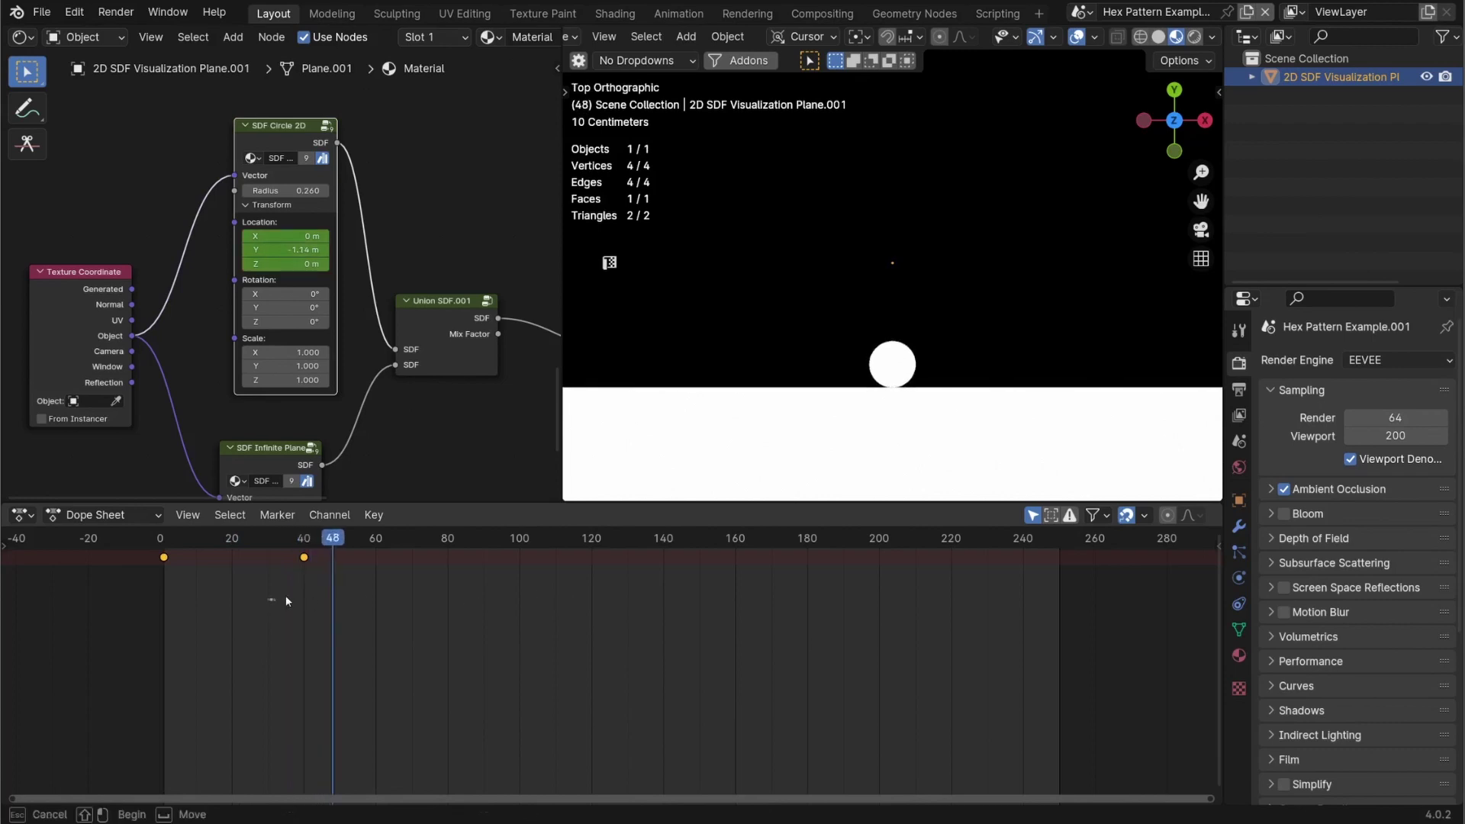
# - Move the second location keyframe to frame 20 and set the interpolation of both keyframes to Bounce
pyautogui.moveTo(285, 600); pyautogui.dragTo(366, 549)
pyautogui.press('g')
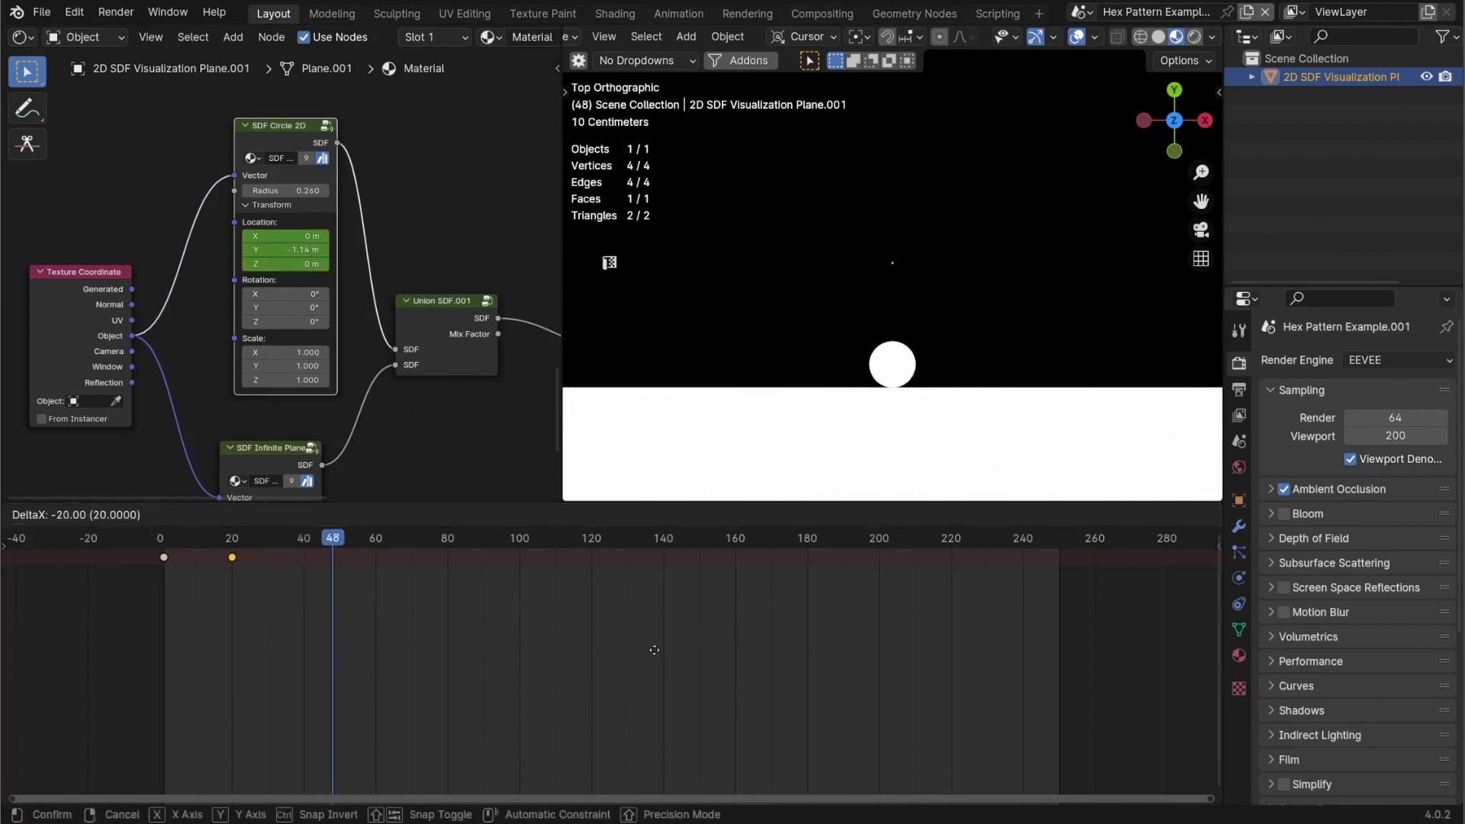
pyautogui.click(654, 649)
pyautogui.moveTo(138, 614); pyautogui.dragTo(293, 557)
pyautogui.press('t')
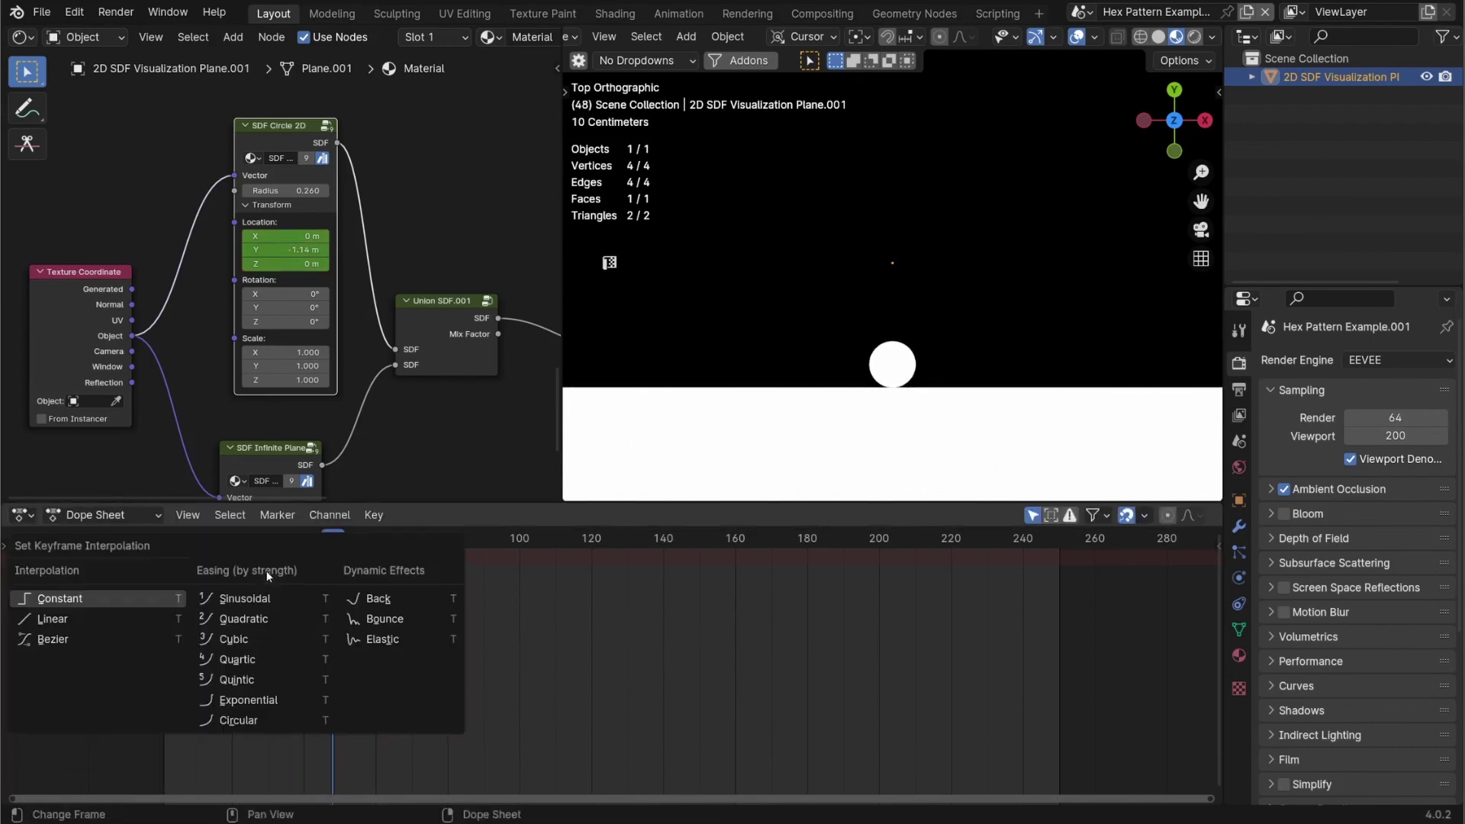
pyautogui.click(381, 618)
# - Play the bouncing circle animation, stop it, and scrub the timeline to frame 13
pyautogui.press('space')
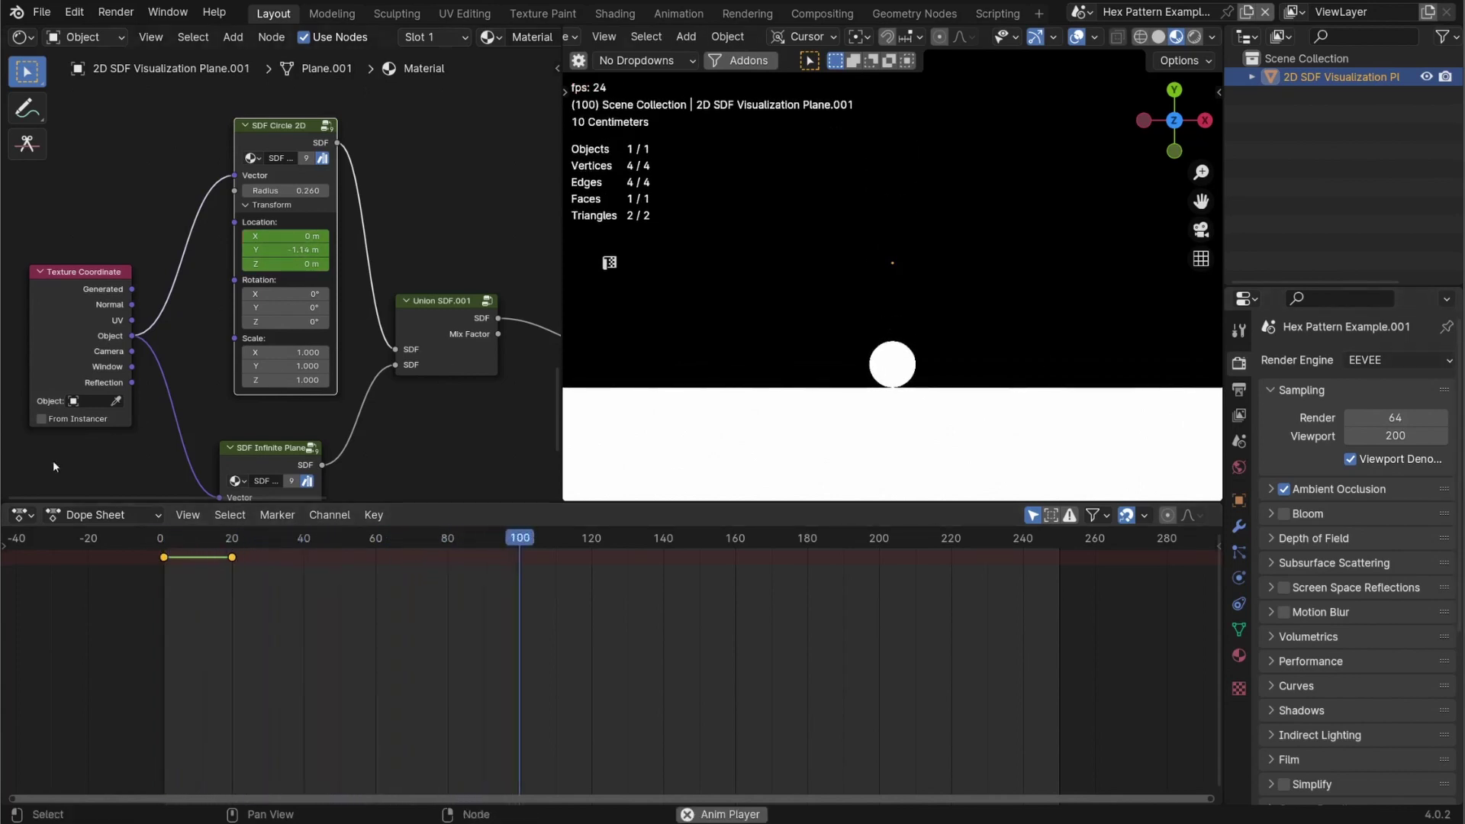
pyautogui.click(756, 539)
pyautogui.press('space')
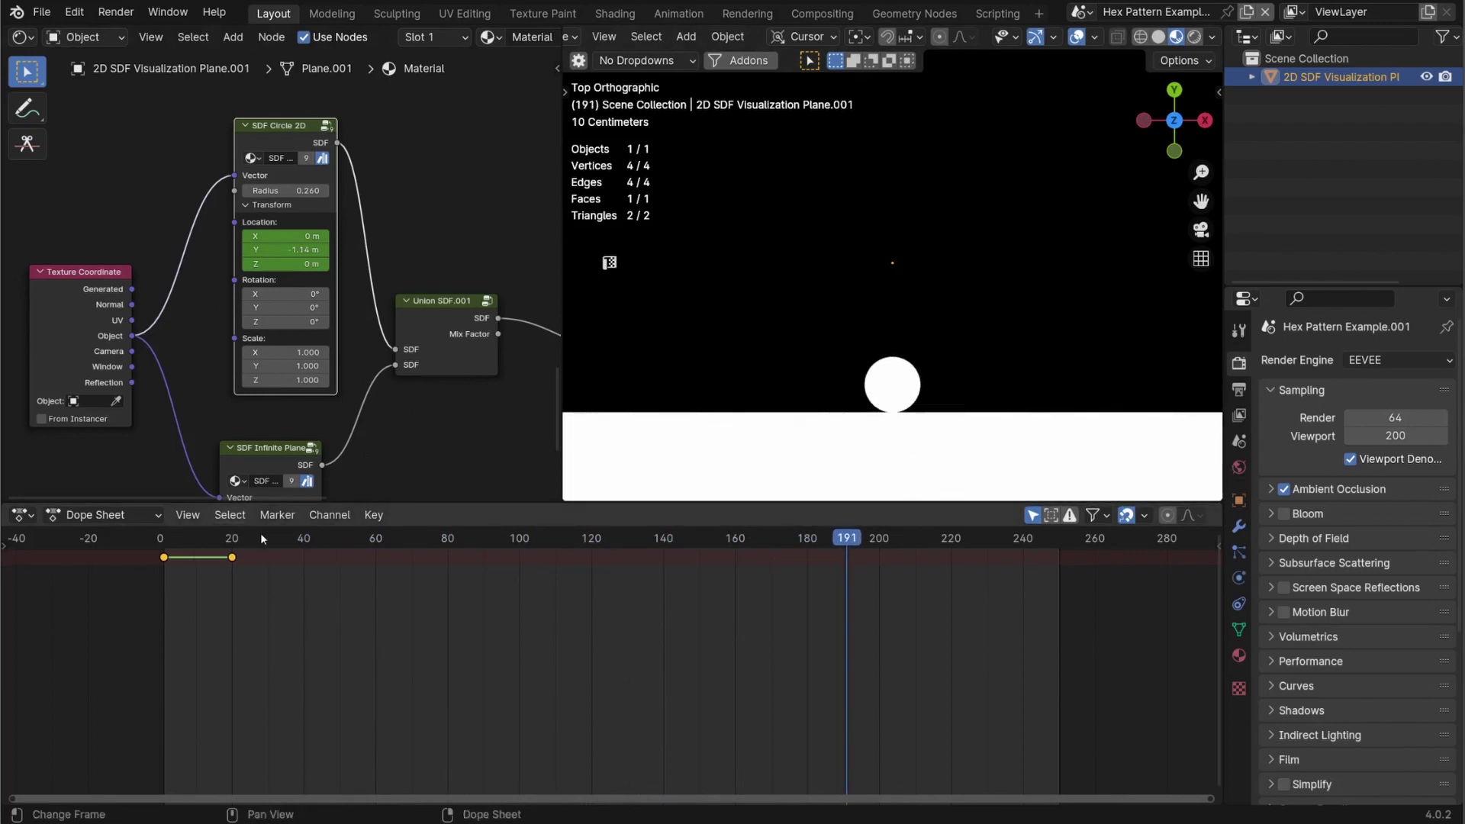
pyautogui.moveTo(189, 540); pyautogui.dragTo(208, 547)
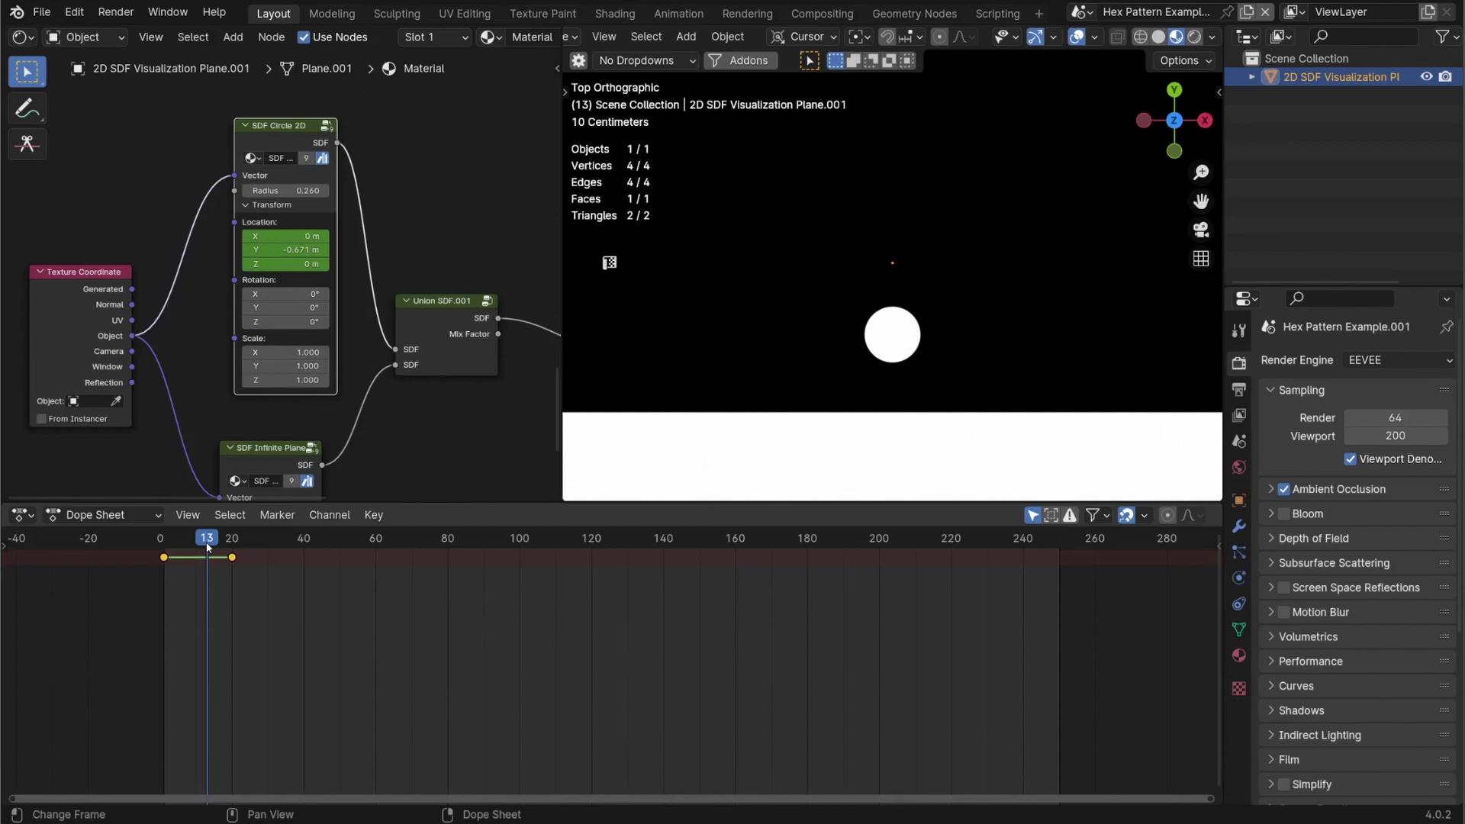
# - Delete the circle, infinite plane, union and mask nodes, keeping only the Texture Coordinate and Material Output
pyautogui.scroll(-4, 200, 342)
pyautogui.click(301, 181)
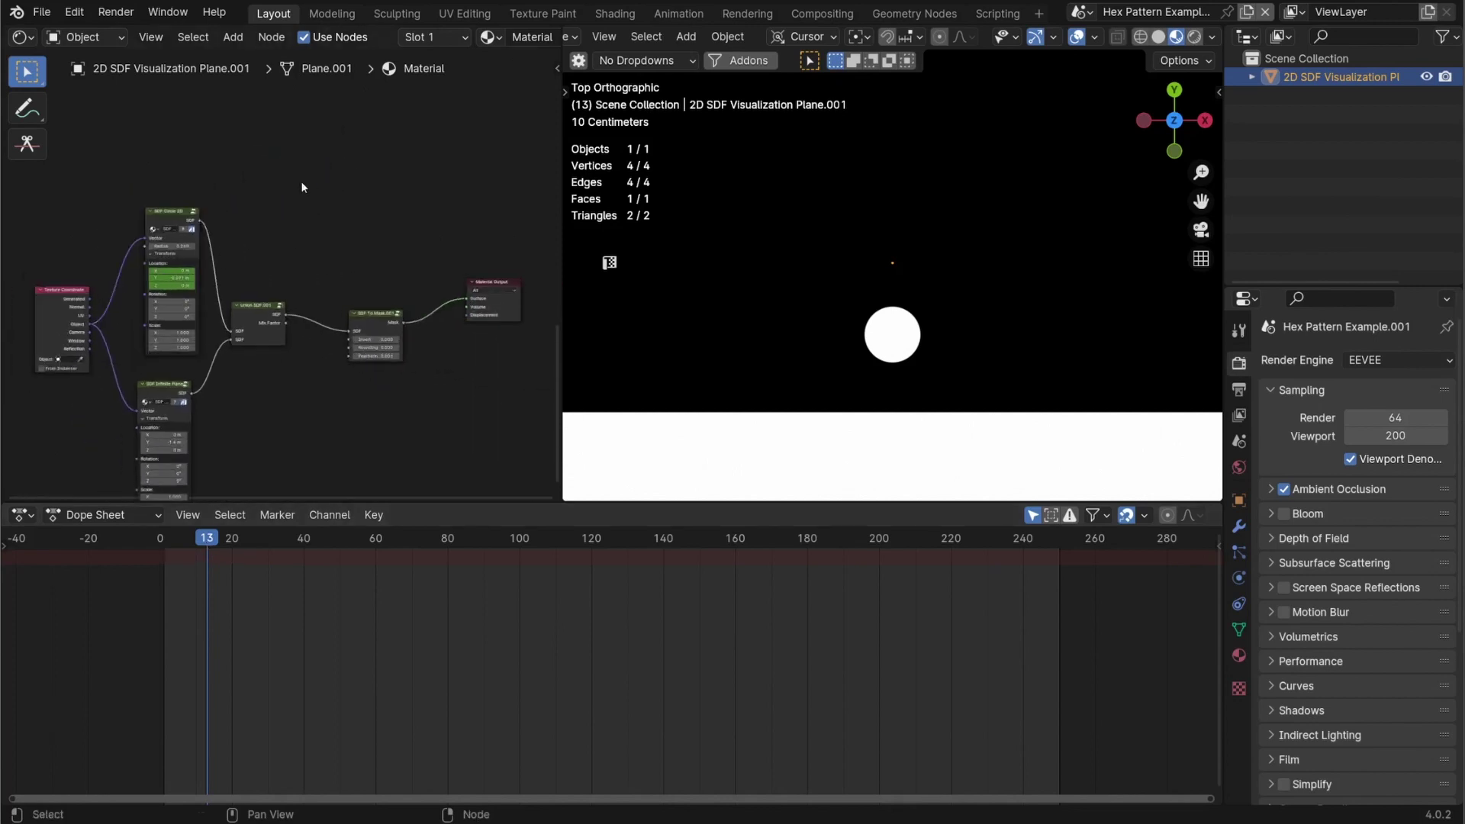
pyautogui.moveTo(302, 182); pyautogui.dragTo(182, 306)
pyautogui.moveTo(232, 175); pyautogui.dragTo(150, 282)
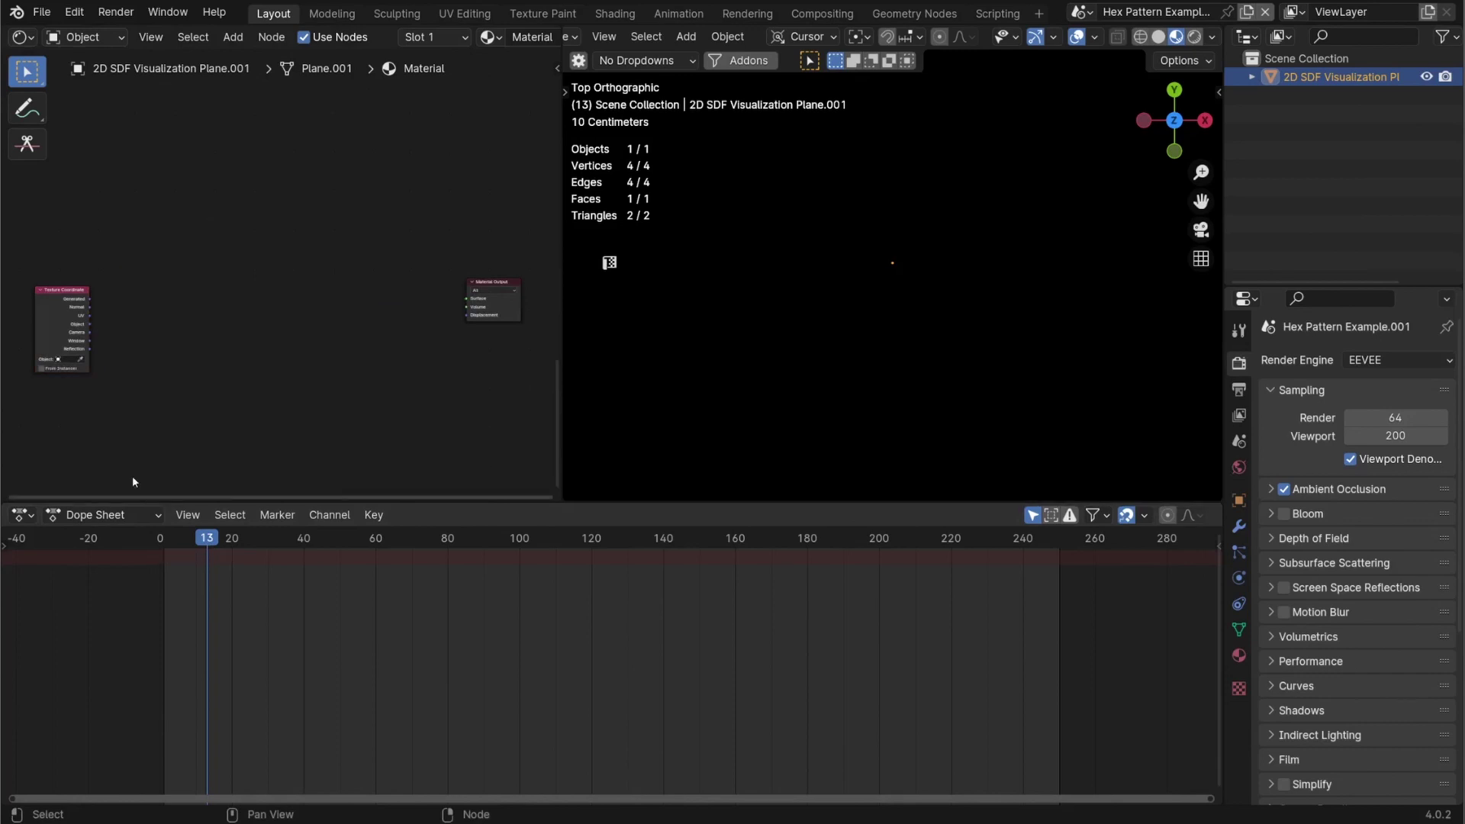
# - Turn the Dope Sheet back into the asset browser showing the 2D SDF primitives
pyautogui.click(103, 514)
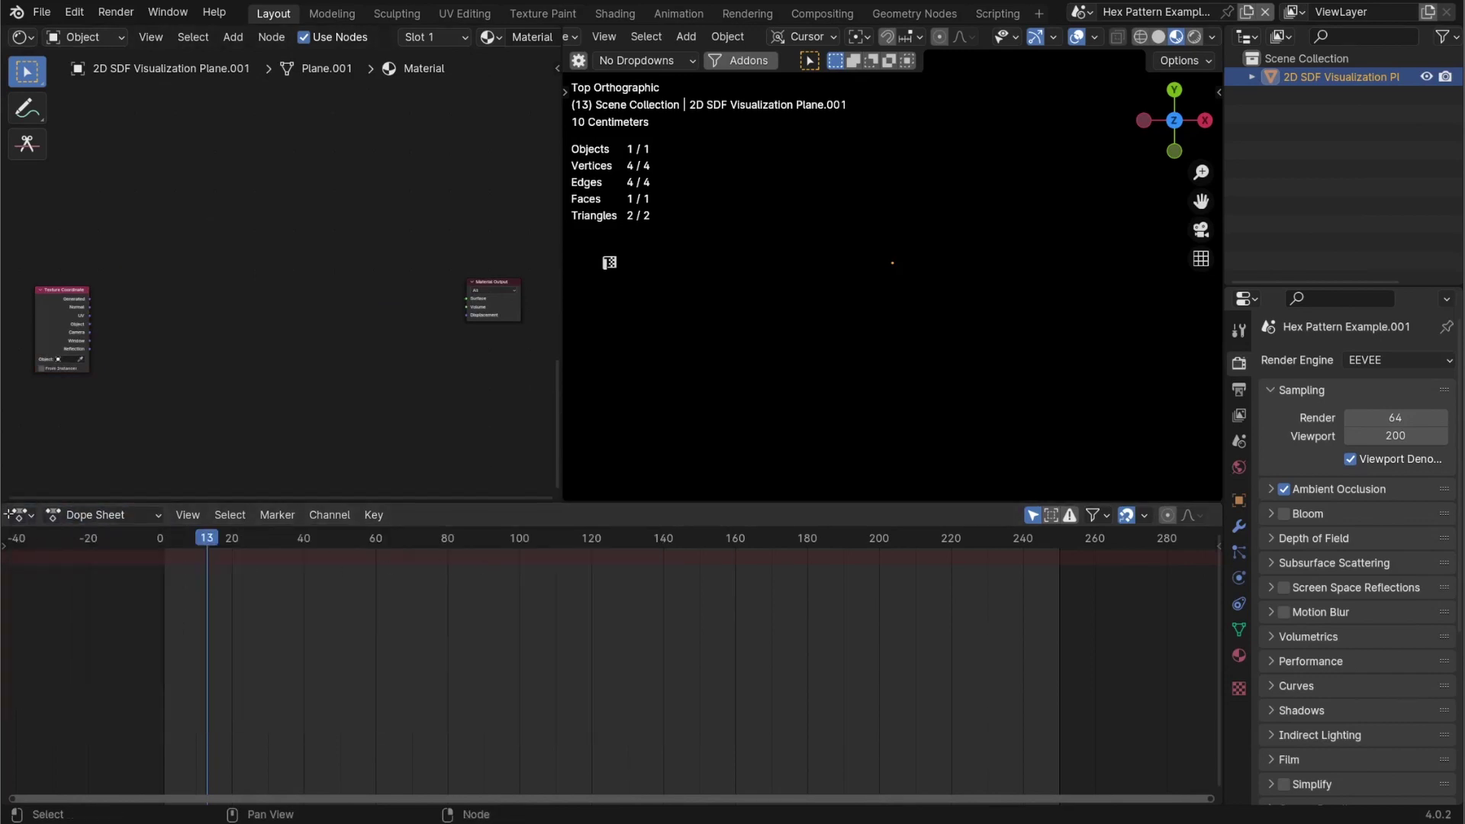
pyautogui.click(19, 514)
pyautogui.click(19, 514)
pyautogui.click(625, 625)
pyautogui.press('Home')
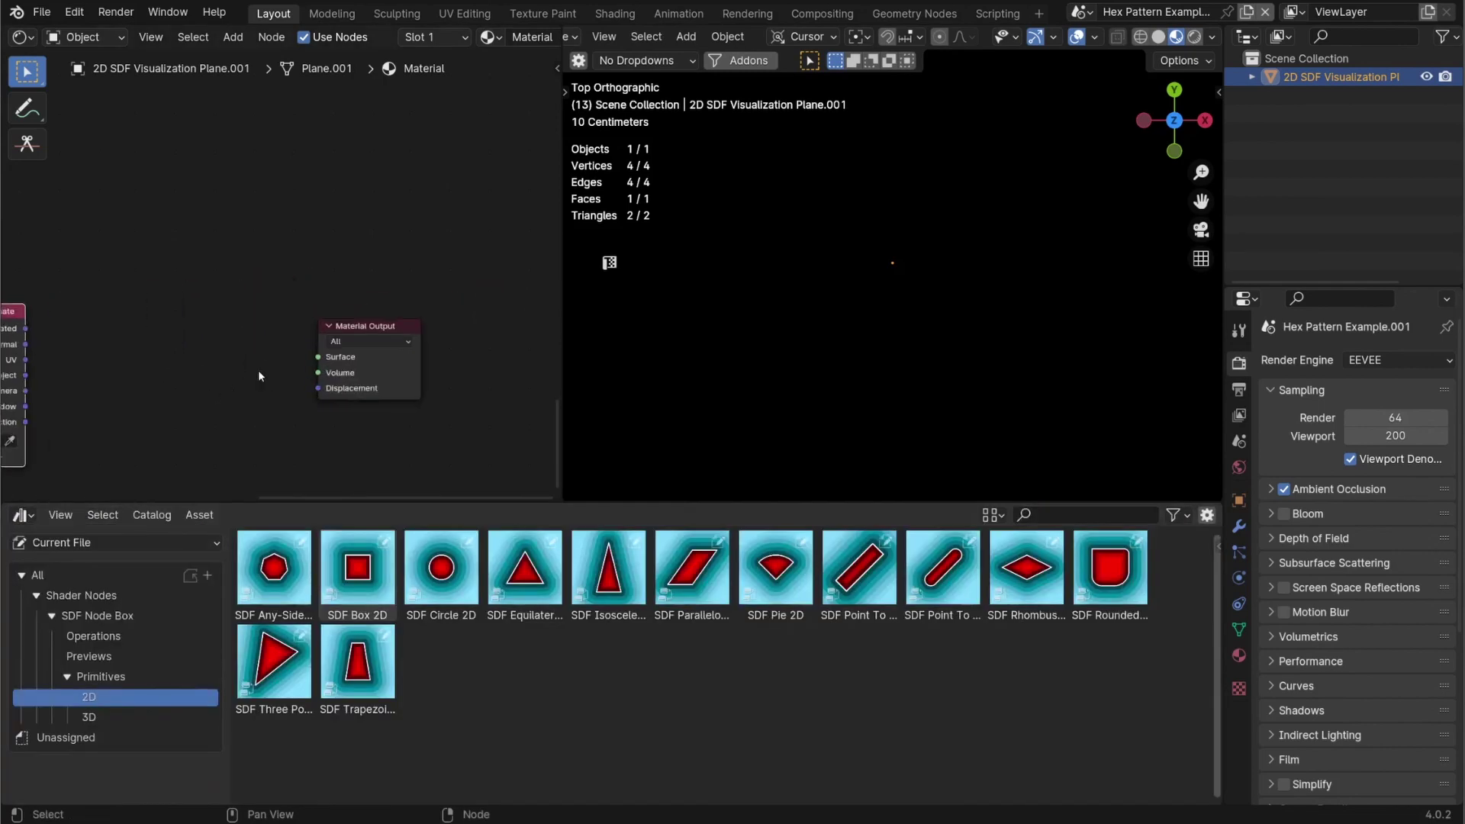
# - Add an SDF Any-Sided polygon with 6 sides, feeding it the Texture Coordinate's Object output and linking its SDF to the Material Output's Surface
pyautogui.moveTo(275, 569); pyautogui.dragTo(278, 150)
pyautogui.scroll(3, 269, 270)
pyautogui.click(329, 374)
pyautogui.write('6')
pyautogui.press('Return')
pyautogui.scroll(-2, 202, 310)
pyautogui.moveTo(94, 312); pyautogui.dragTo(99, 332, button='middle')
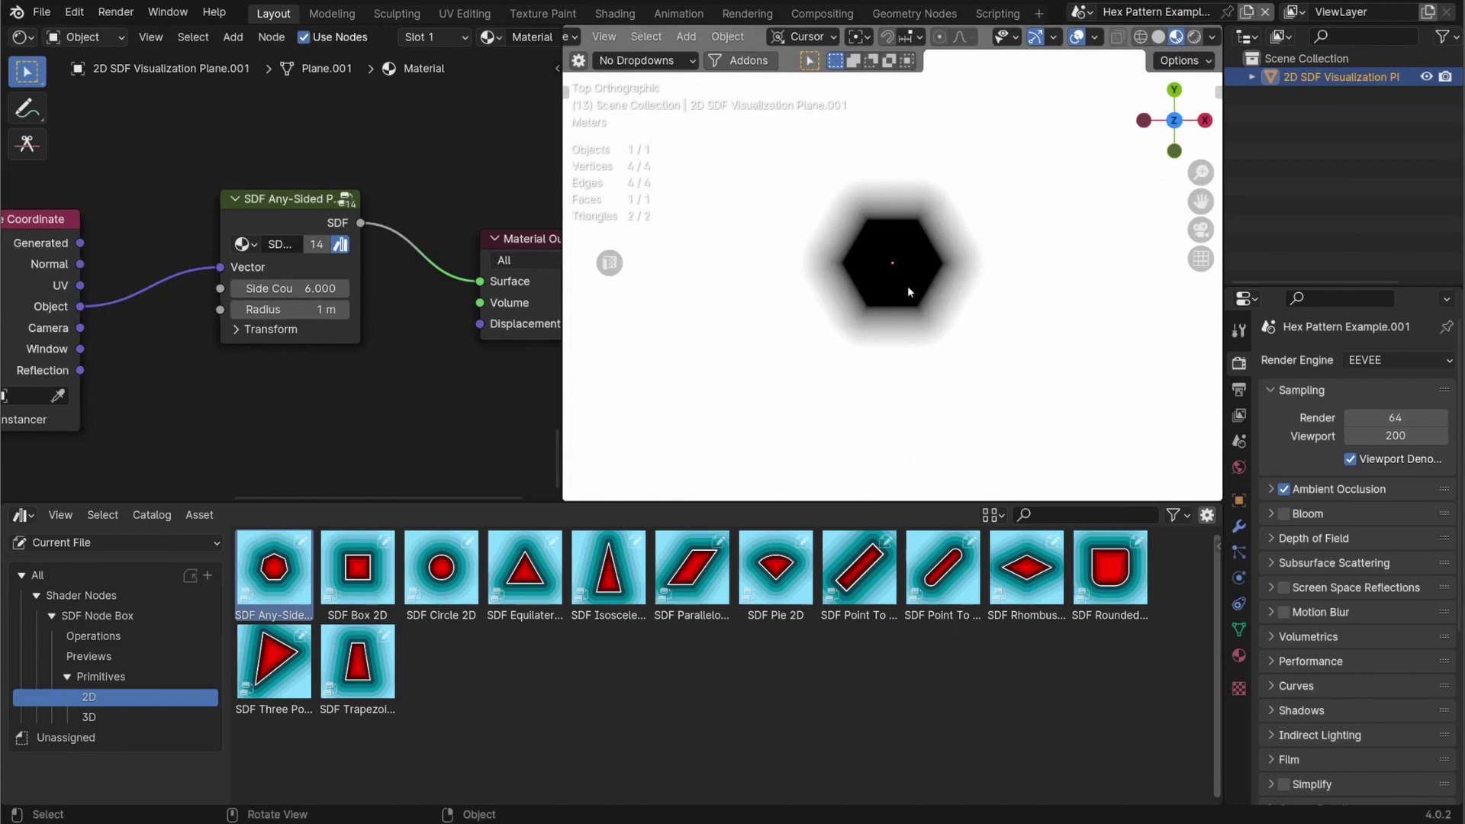
pyautogui.moveTo(286, 288)
pyautogui.mouseDown()
pyautogui.moveTo(358, 288)
pyautogui.moveTo(260, 288)
pyautogui.mouseUp()
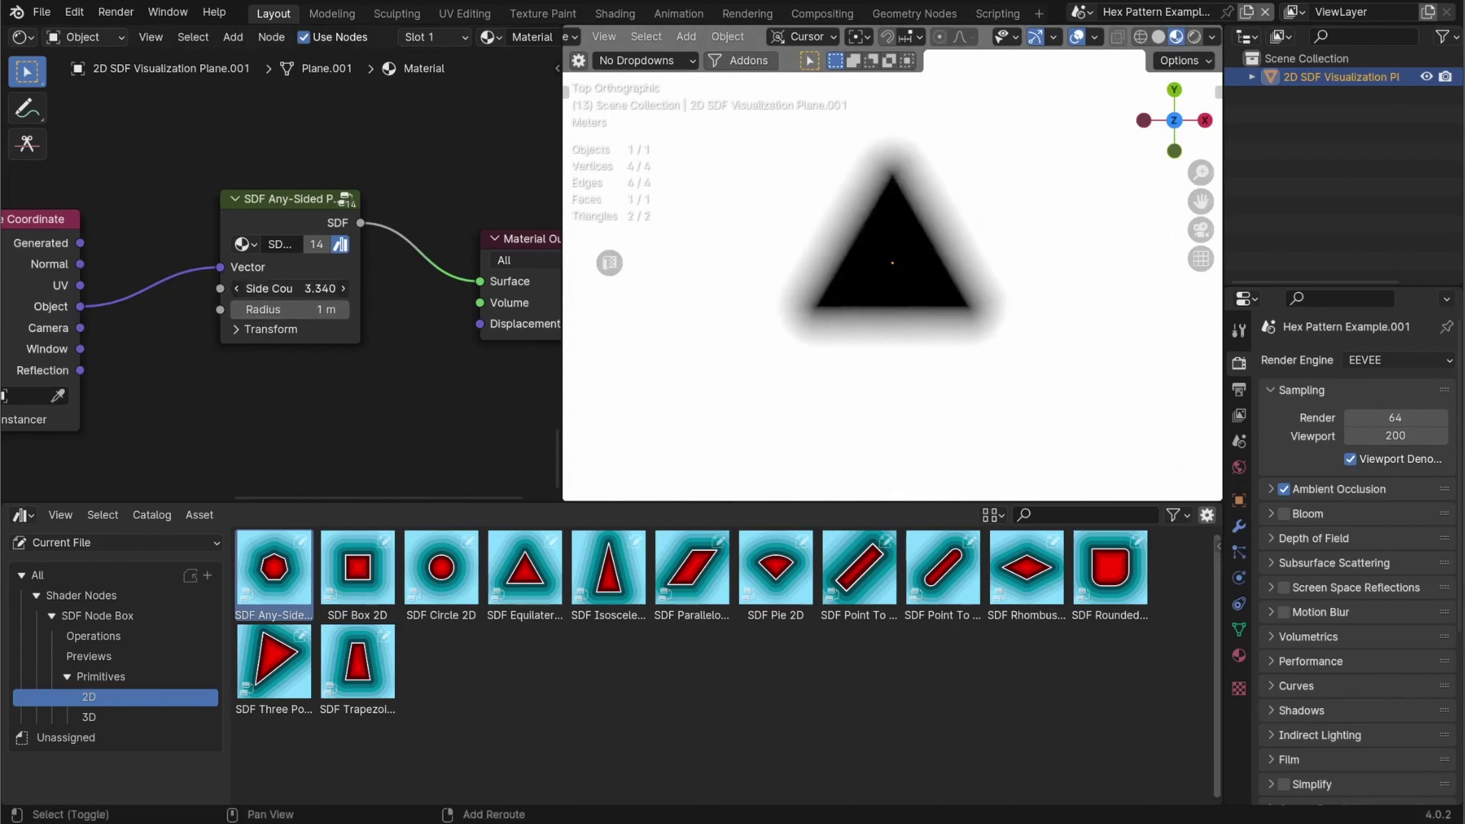
pyautogui.press('Escape')
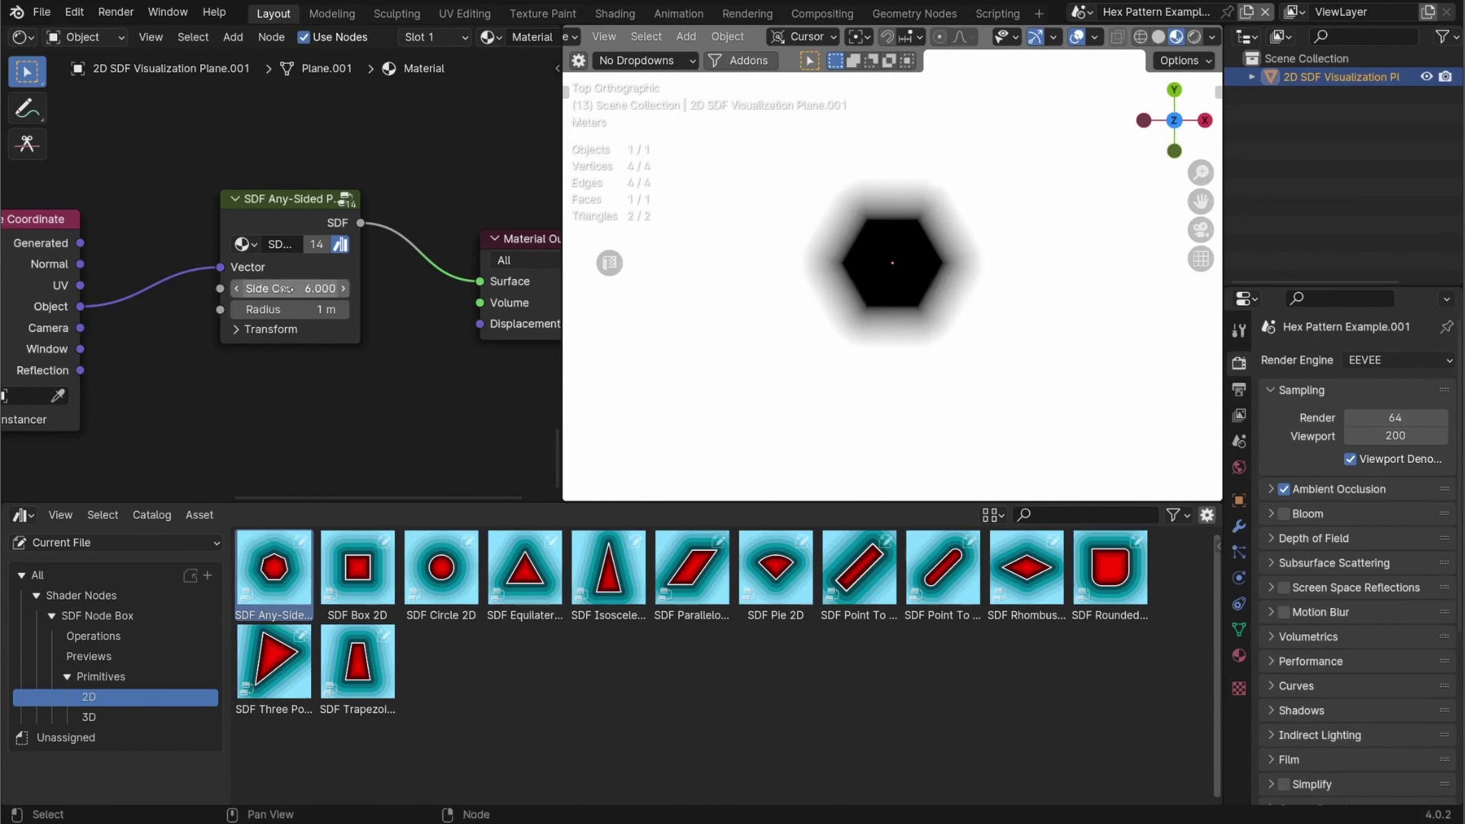
# - Spread out the Texture Coordinate, polygon and Material Output nodes to make room between them
pyautogui.scroll(-5, 286, 290)
pyautogui.moveTo(286, 292); pyautogui.dragTo(447, 203, button='middle')
pyautogui.moveTo(253, 221); pyautogui.dragTo(30, 222)
pyautogui.moveTo(497, 241); pyautogui.dragTo(283, 299, button='middle')
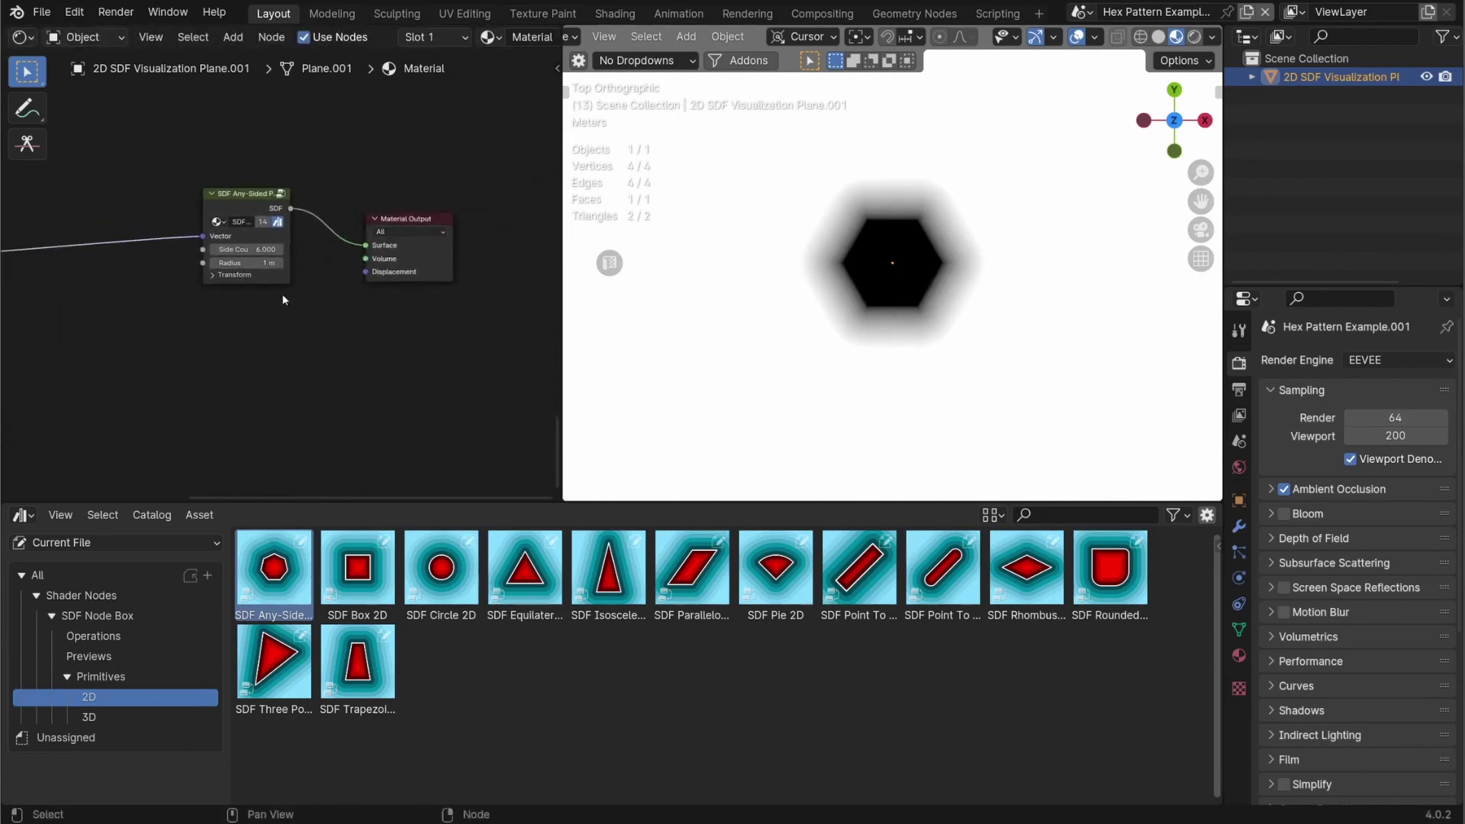
pyautogui.moveTo(406, 220); pyautogui.dragTo(443, 212)
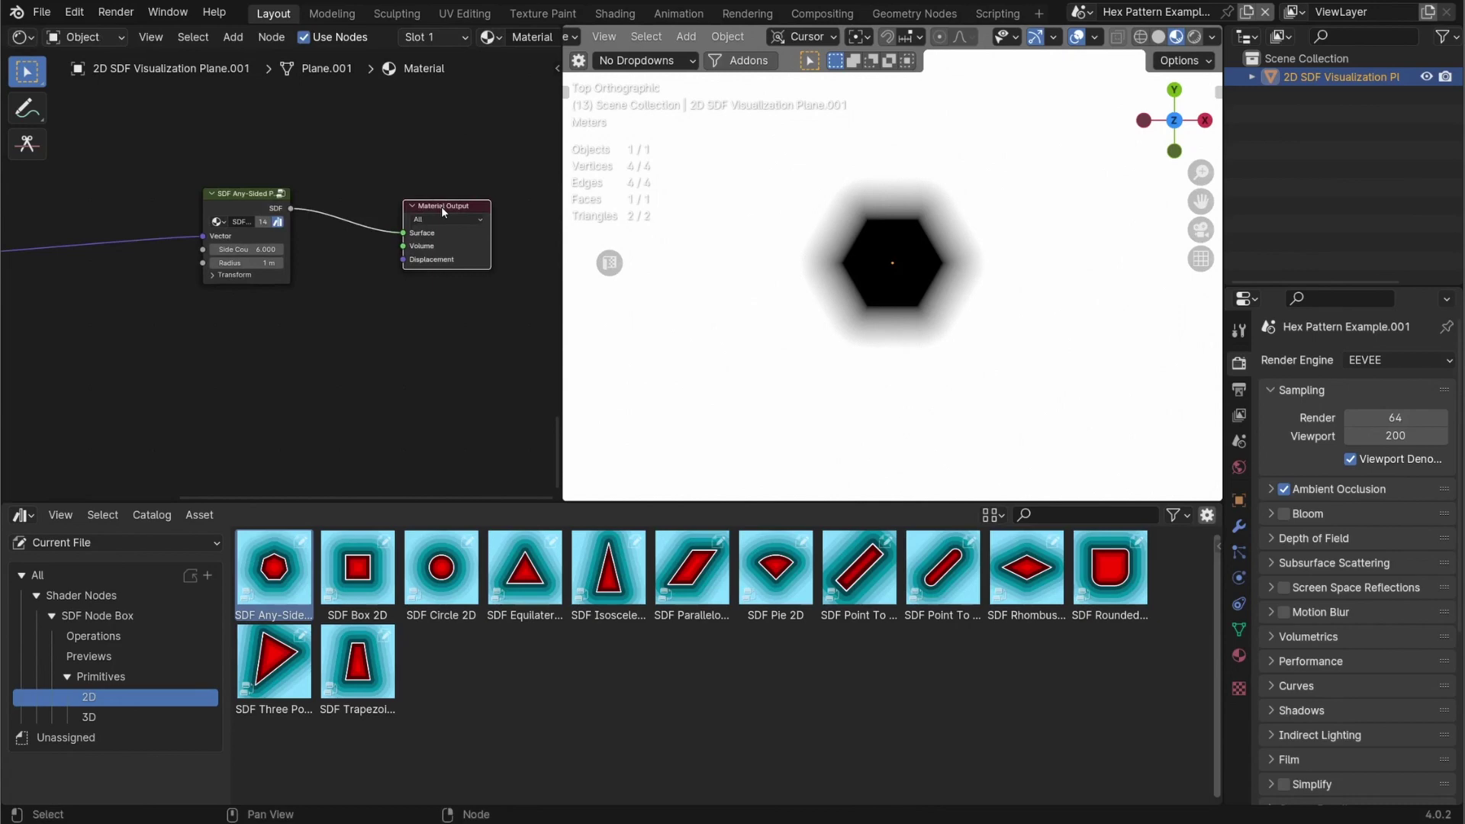
pyautogui.scroll(-2, 222, 273)
pyautogui.moveTo(222, 273); pyautogui.dragTo(243, 284, button='middle')
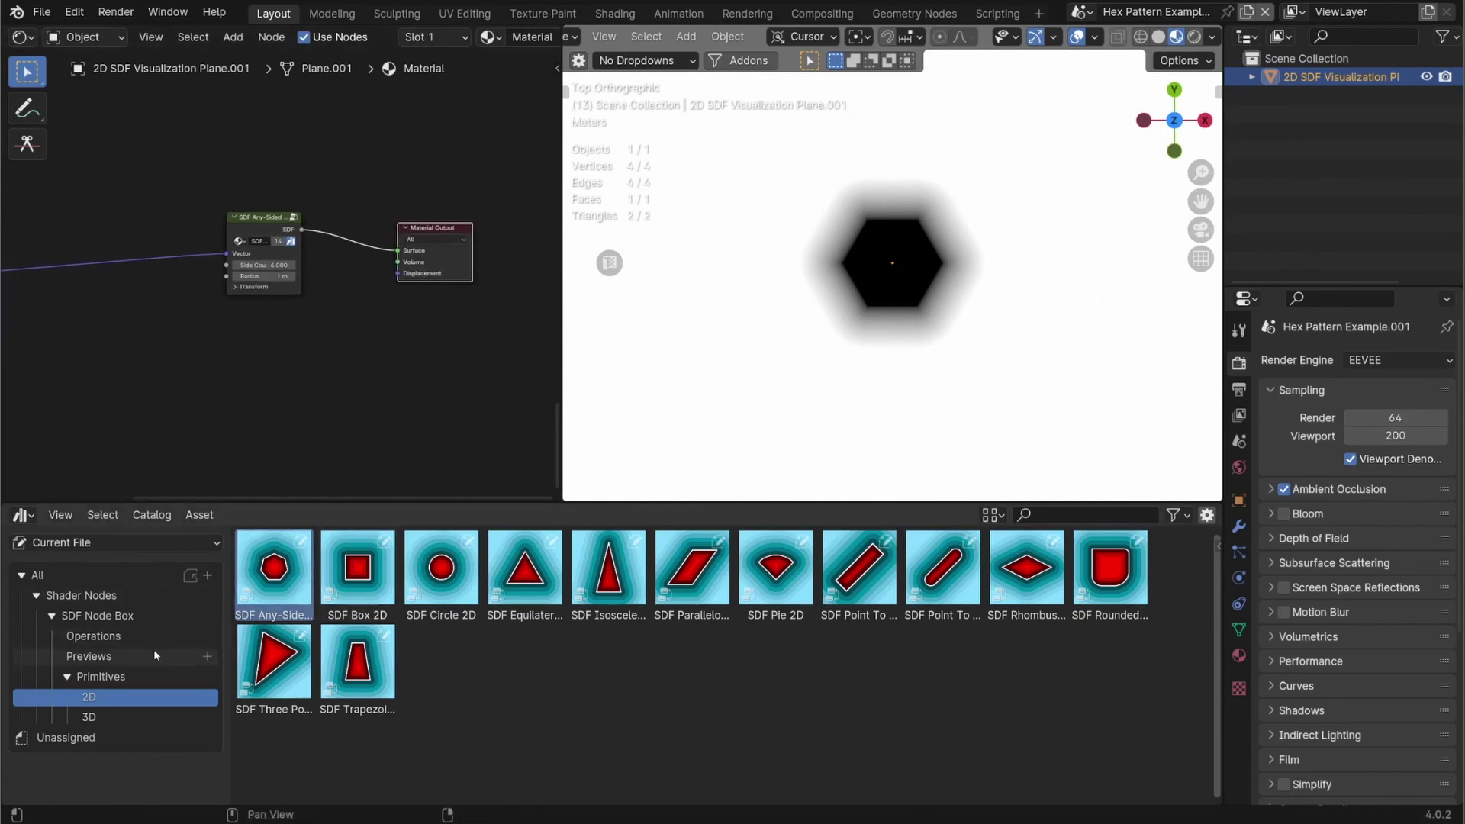
# - Insert a Repeat Infinite operation between the Texture Coordinate and the polygon node, and set the polygon's radius to 0.45 m
pyautogui.click(118, 637)
pyautogui.moveTo(160, 347); pyautogui.dragTo(282, 374, button='middle')
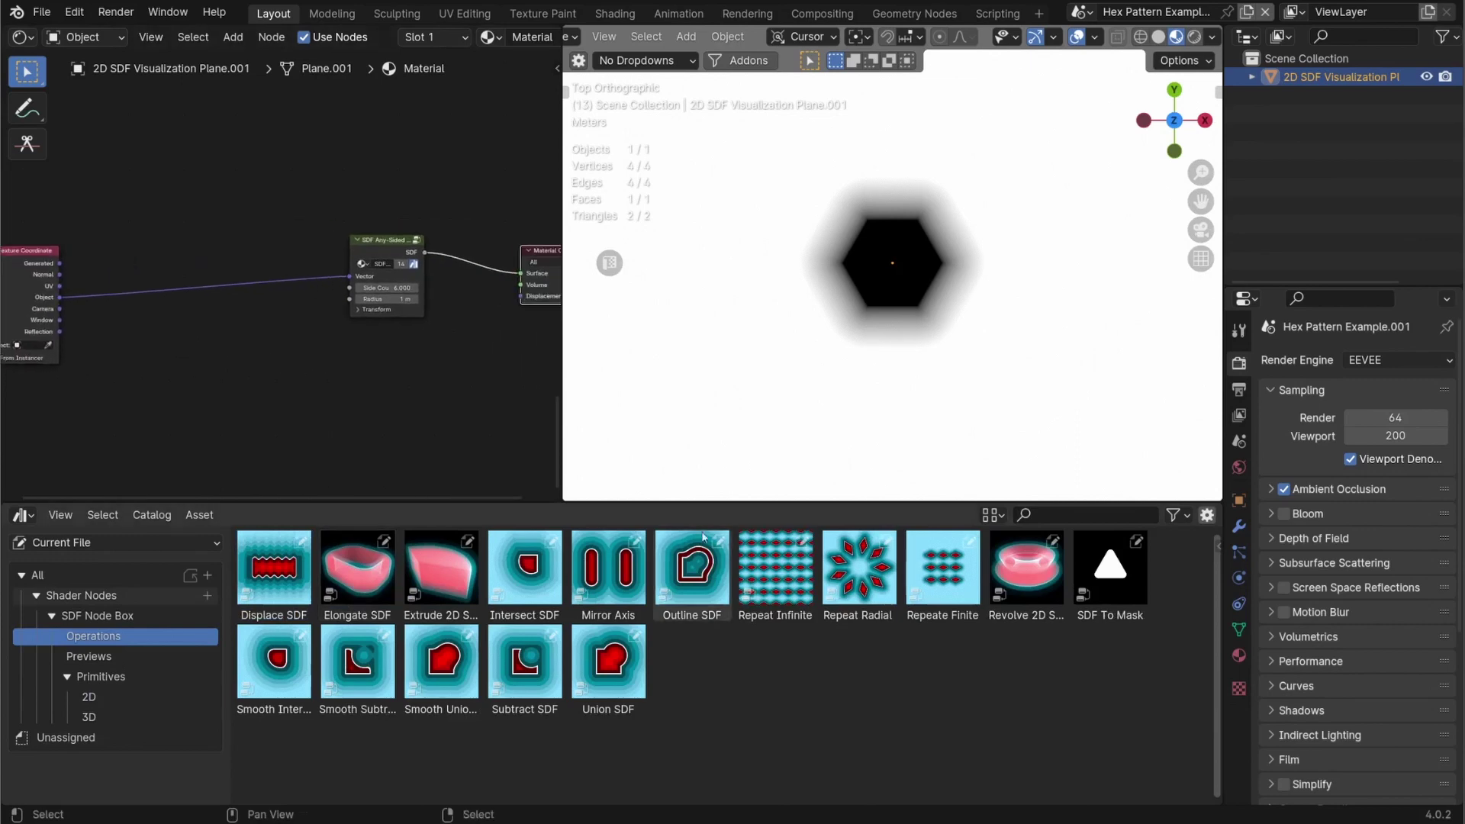
pyautogui.moveTo(775, 568); pyautogui.dragTo(173, 270)
pyautogui.scroll(4, 274, 264)
pyautogui.moveTo(274, 265); pyautogui.dragTo(378, 283, button='middle')
pyautogui.moveTo(359, 182); pyautogui.dragTo(207, 474)
pyautogui.moveTo(482, 418); pyautogui.dragTo(343, 358, button='middle')
pyautogui.moveTo(374, 268); pyautogui.dragTo(328, 268)
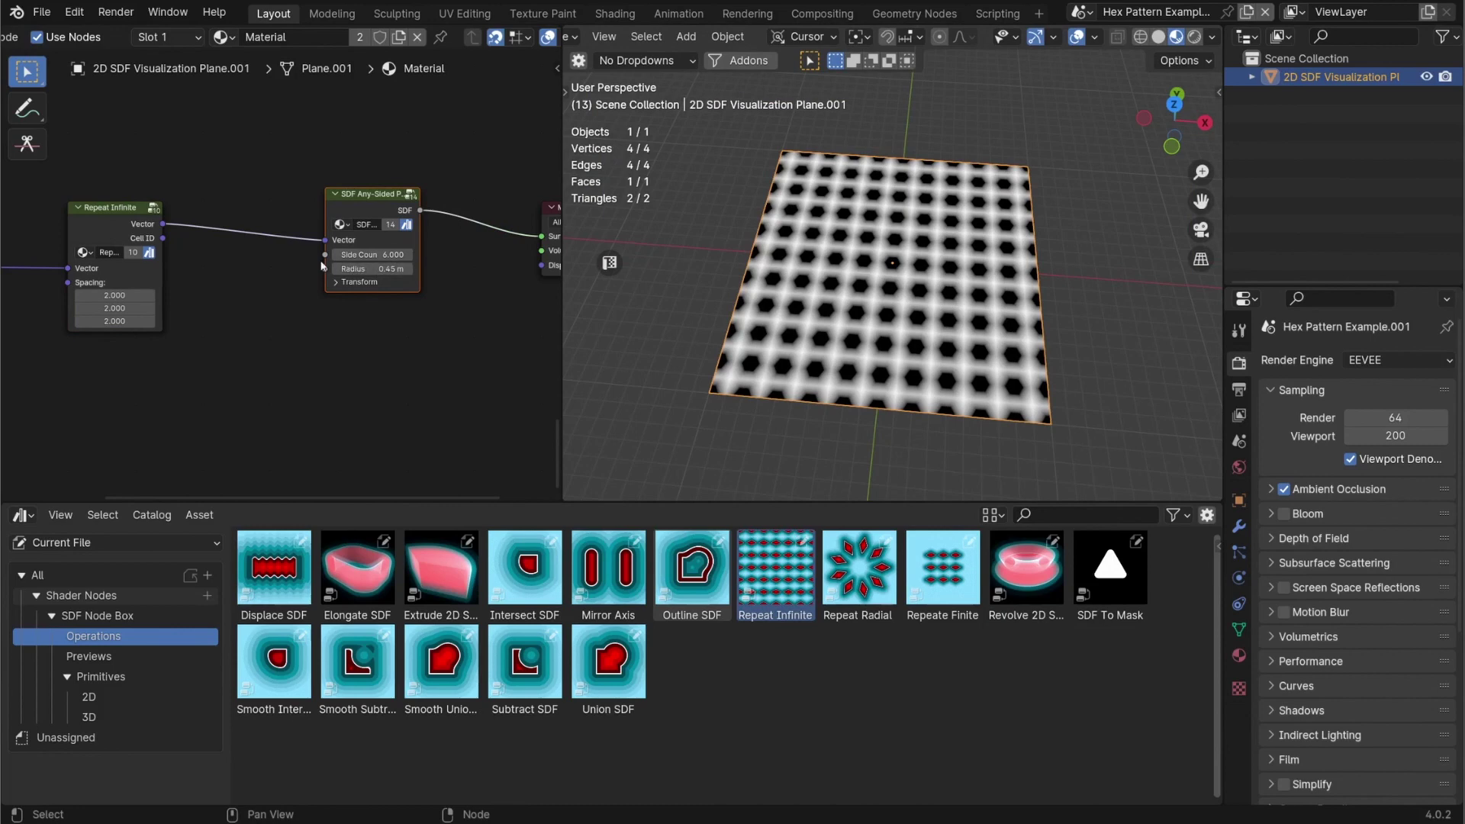
# - Set the Repeat Infinite node's spacing to 0.660 on X and 1.000 on Y and Z
pyautogui.scroll(1, 291, 305)
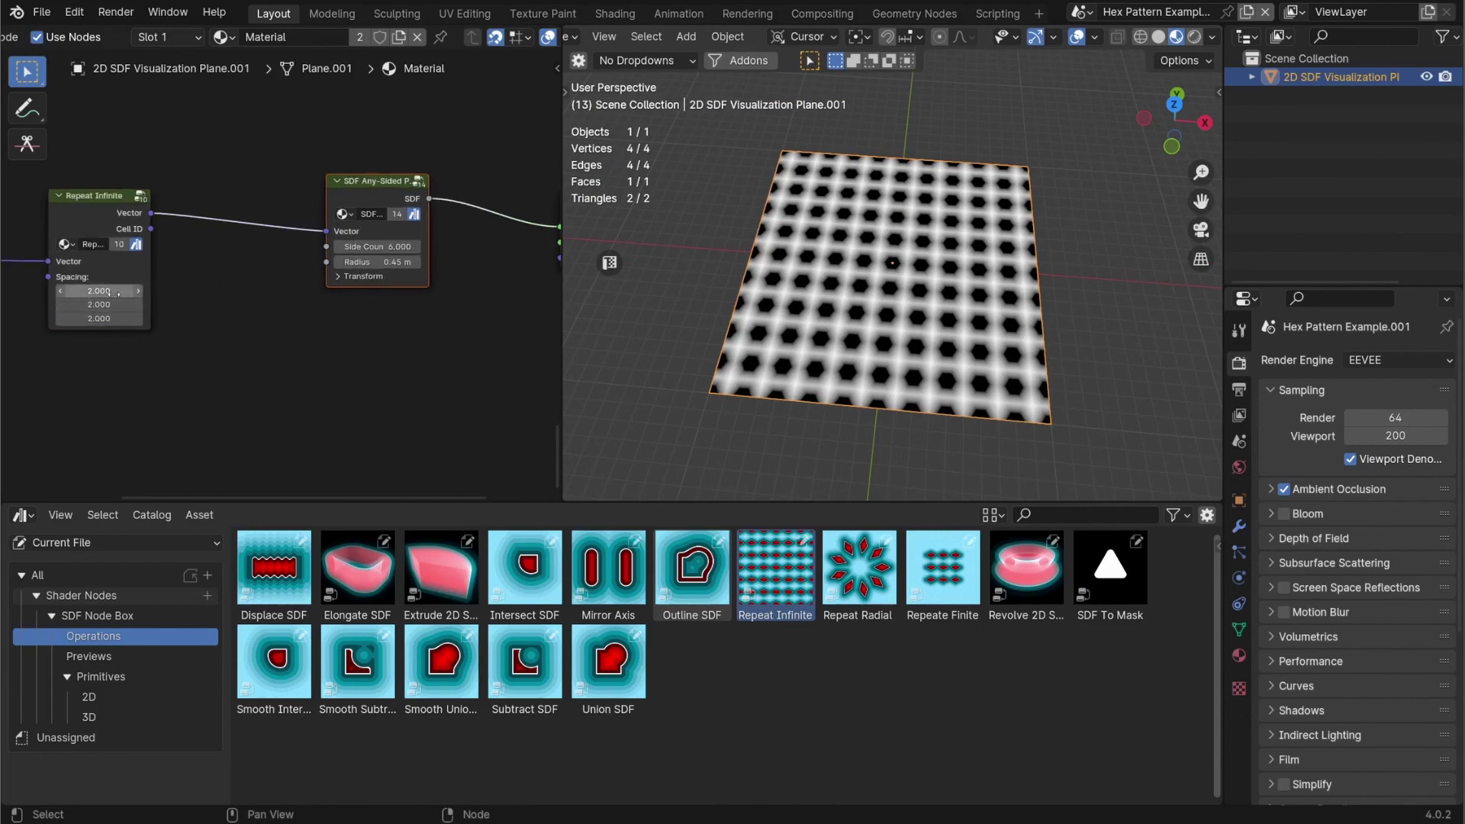
pyautogui.moveTo(98, 291); pyautogui.dragTo(99, 318)
pyautogui.write('1')
pyautogui.press('Return')
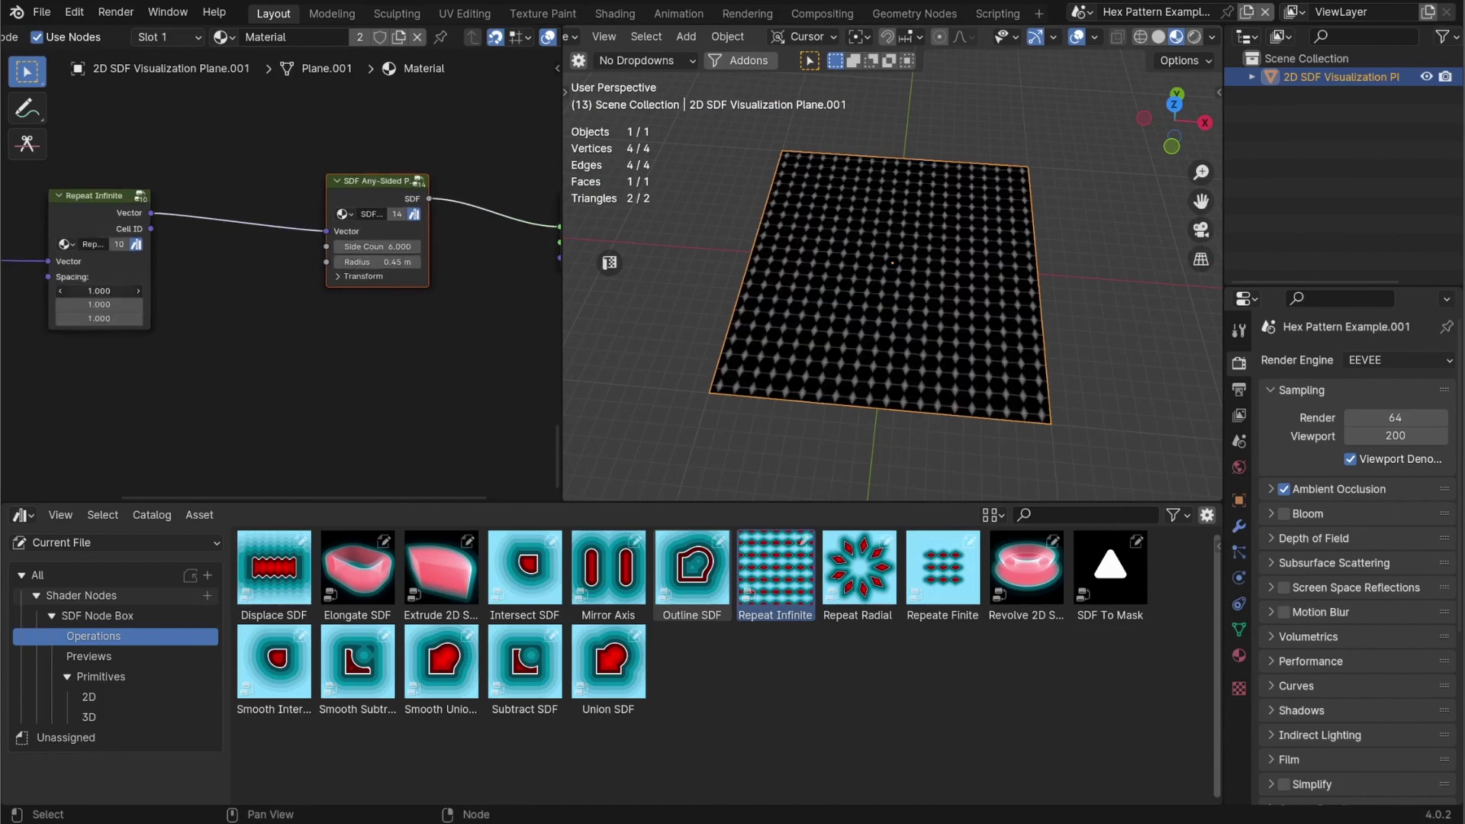
pyautogui.press('Return')
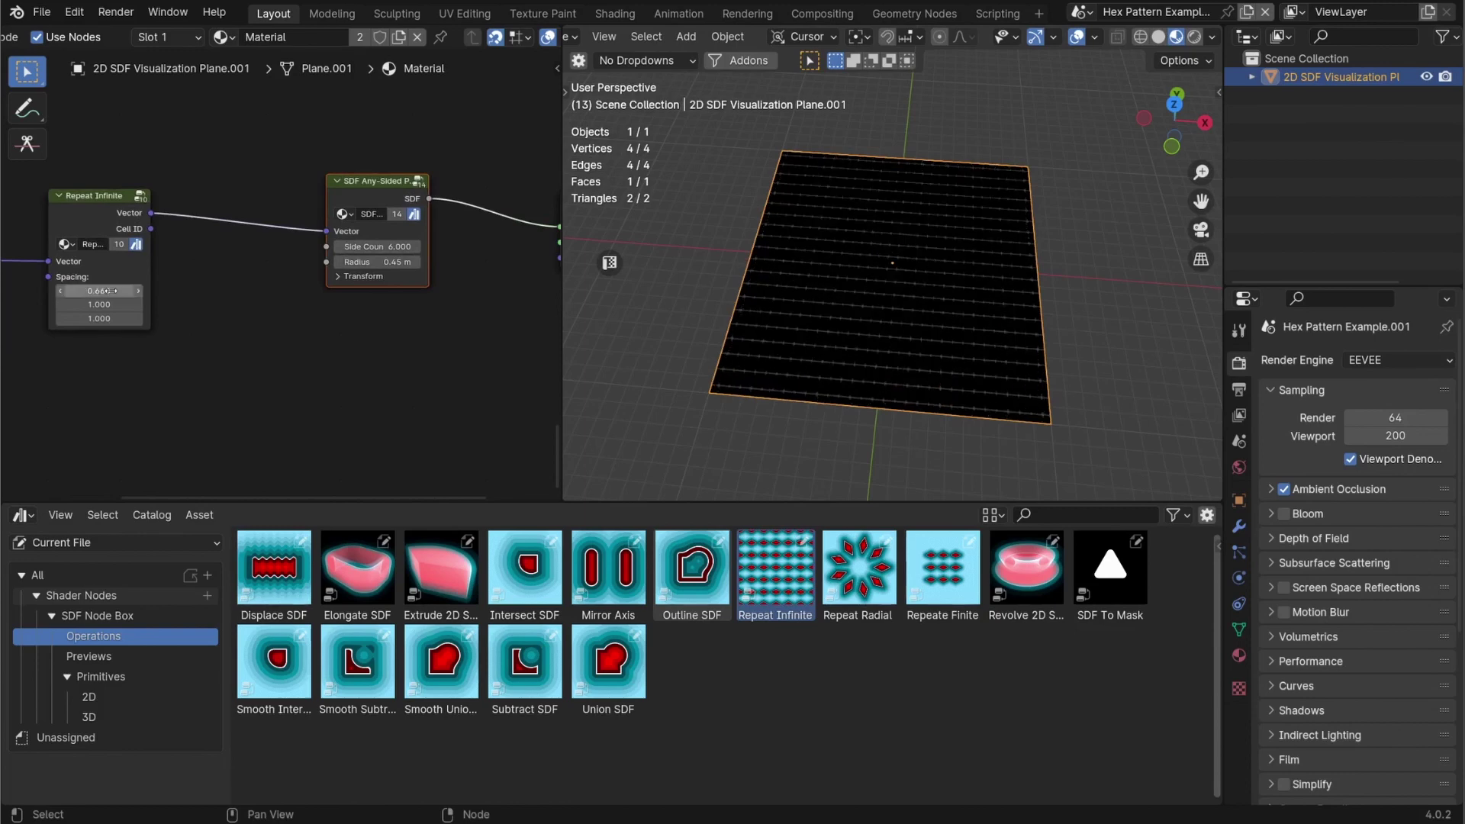
pyautogui.scroll(5, 922, 274)
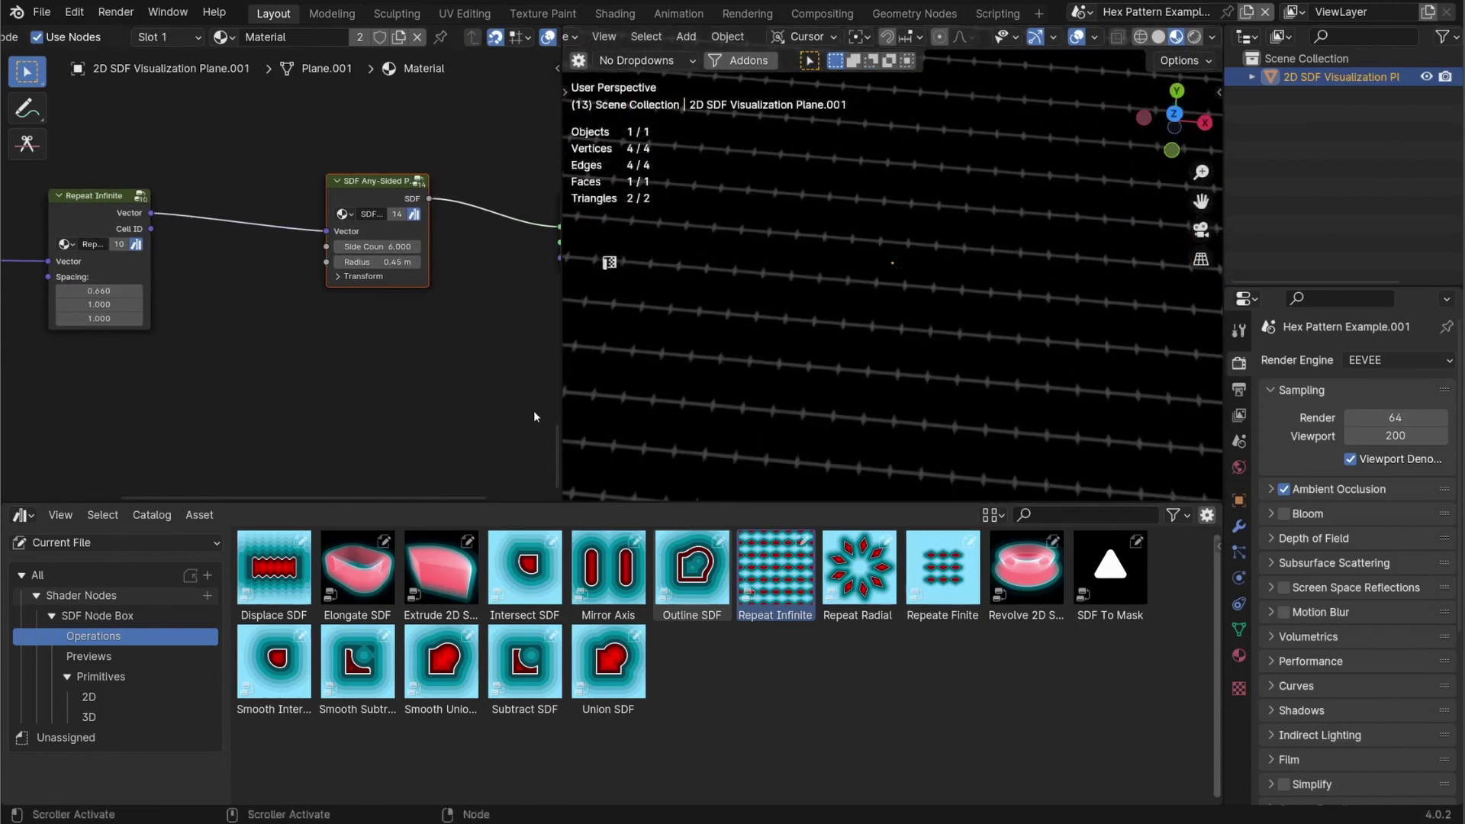
# - Insert a Repeat Radial operation between the Repeat Infinite and polygon nodes, with 6 segments and a 30° angle
pyautogui.moveTo(858, 569); pyautogui.dragTo(203, 169)
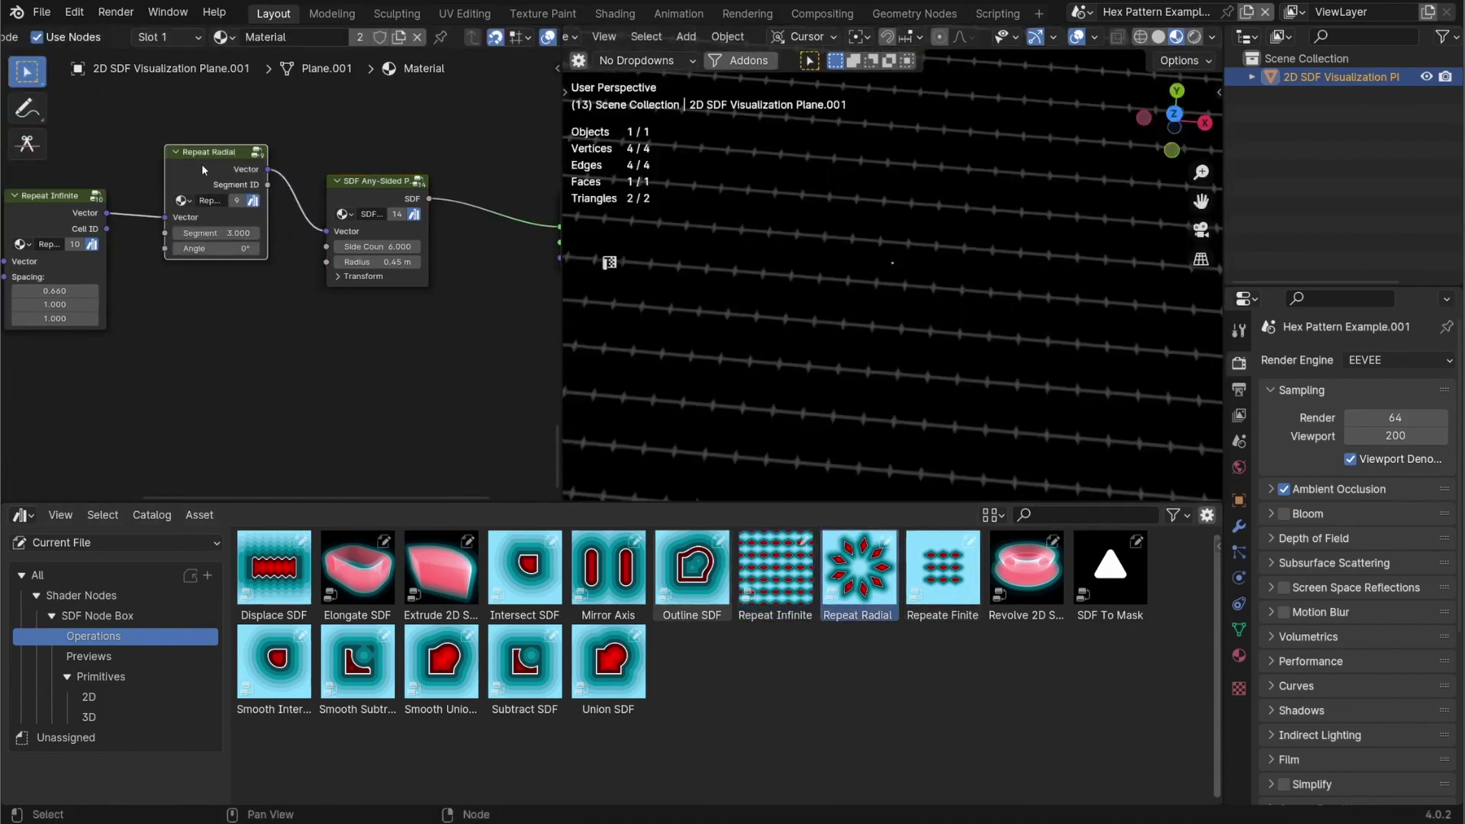
pyautogui.click(226, 232)
pyautogui.press('Return')
pyautogui.click(225, 248)
pyautogui.press('Return')
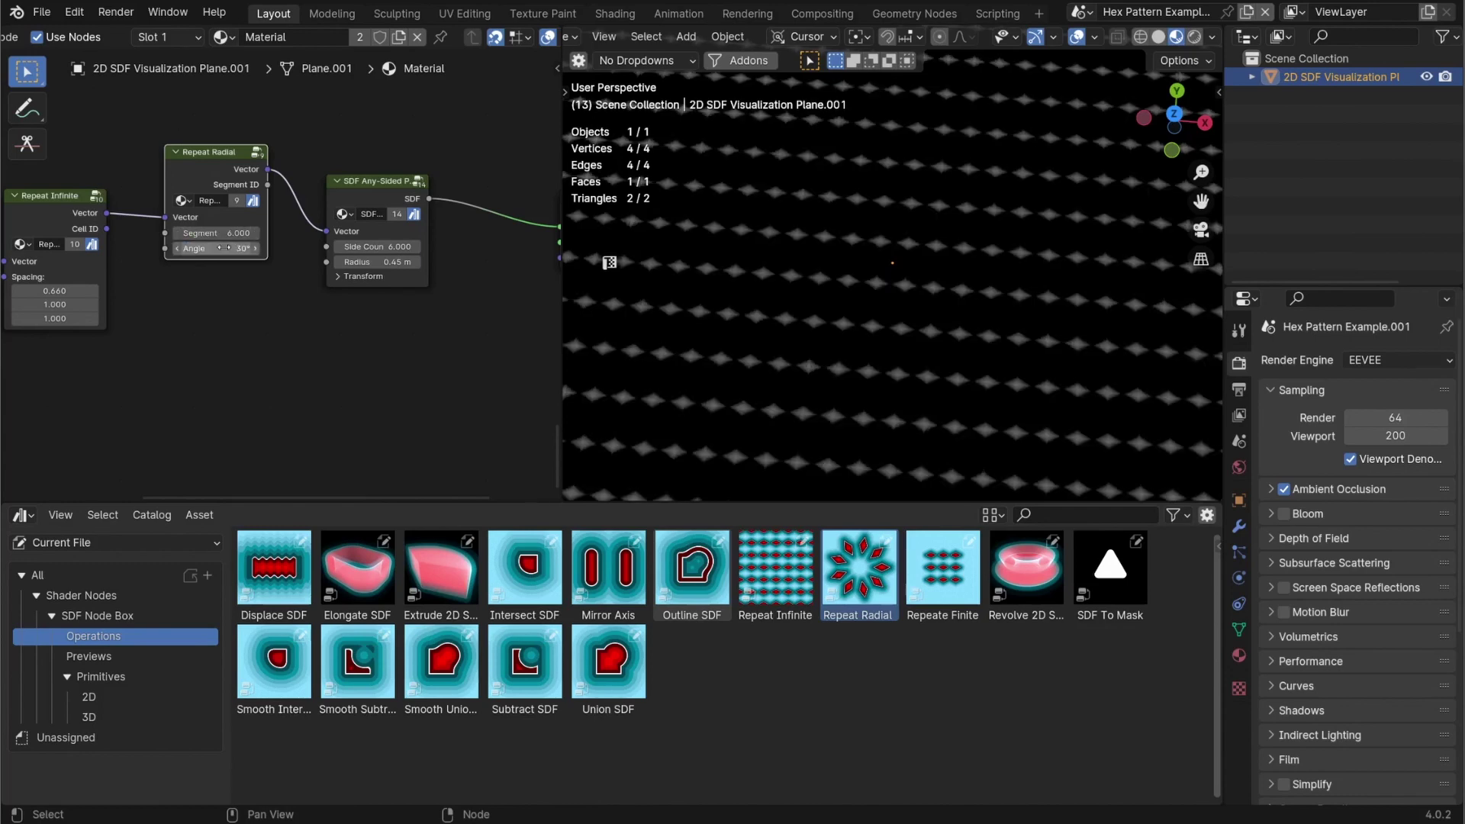
# - Reposition the Repeat Infinite node and mute it to isolate the radial repetition
pyautogui.scroll(-3, 137, 345)
pyautogui.moveTo(138, 346); pyautogui.dragTo(283, 339, button='middle')
pyautogui.moveTo(213, 227)
pyautogui.mouseDown()
pyautogui.moveTo(234, 274)
pyautogui.moveTo(197, 215)
pyautogui.mouseUp()
pyautogui.press('m')
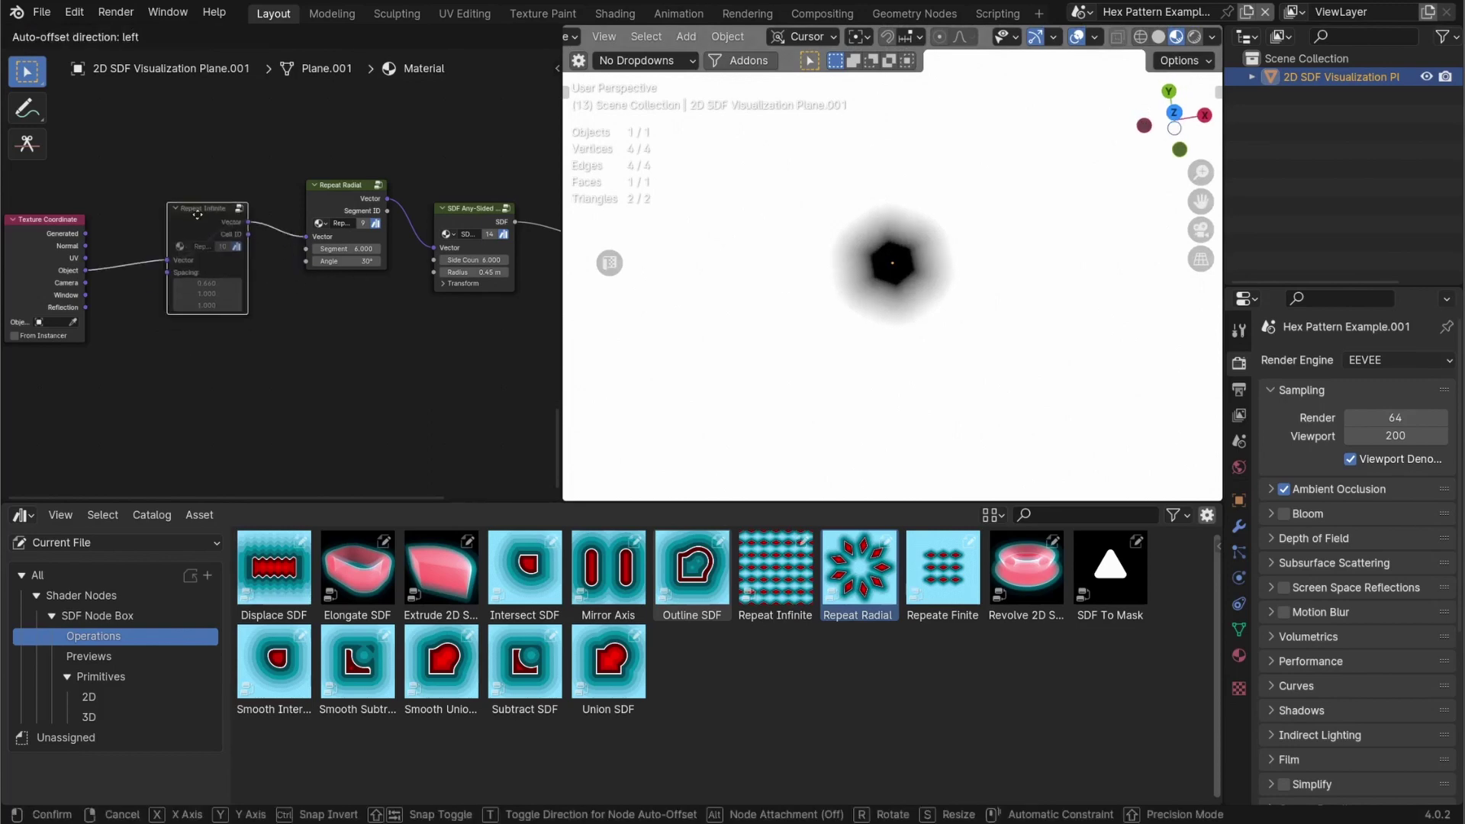
# - Expand the polygon node's Transform settings and set its X location to 2.85 m
pyautogui.moveTo(378, 292); pyautogui.dragTo(322, 298, button='middle')
pyautogui.scroll(2, 322, 299)
pyautogui.click(427, 293)
pyautogui.moveTo(303, 381); pyautogui.dragTo(239, 346, button='middle')
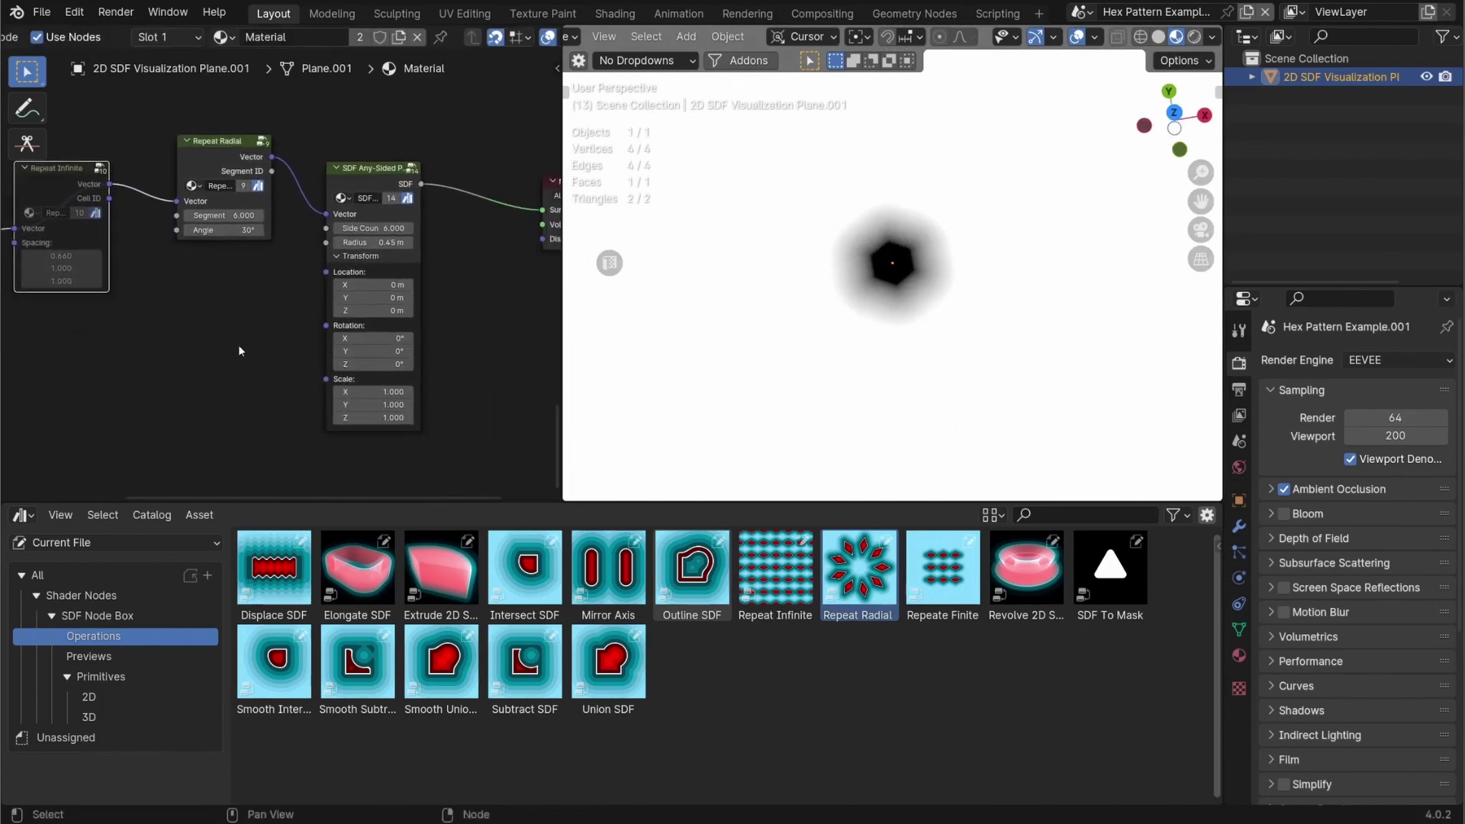
pyautogui.moveTo(374, 284)
pyautogui.mouseDown()
pyautogui.moveTo(439, 285)
pyautogui.moveTo(376, 286)
pyautogui.mouseUp()
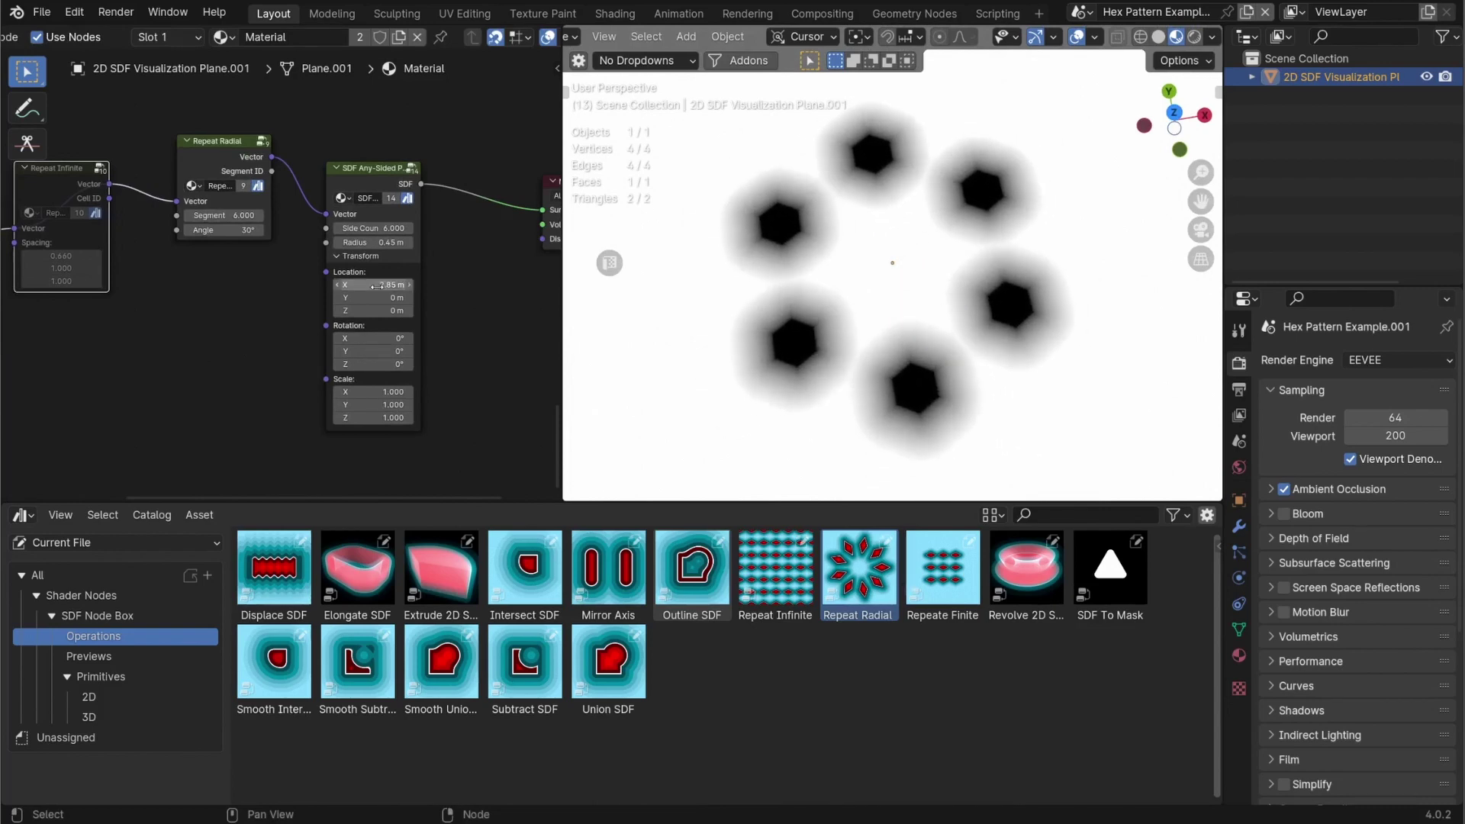
# - Try a lower segment count on the Repeat Radial node and set it back to 6
pyautogui.moveTo(227, 216)
pyautogui.keyDown('shift'); pyautogui.mouseDown()
pyautogui.moveTo(320, 215)
pyautogui.moveTo(174, 215)
pyautogui.moveTo(260, 215)
pyautogui.moveTo(207, 215)
pyautogui.moveTo(221, 215)
pyautogui.mouseUp(); pyautogui.keyUp('shift')
pyautogui.click(227, 215)
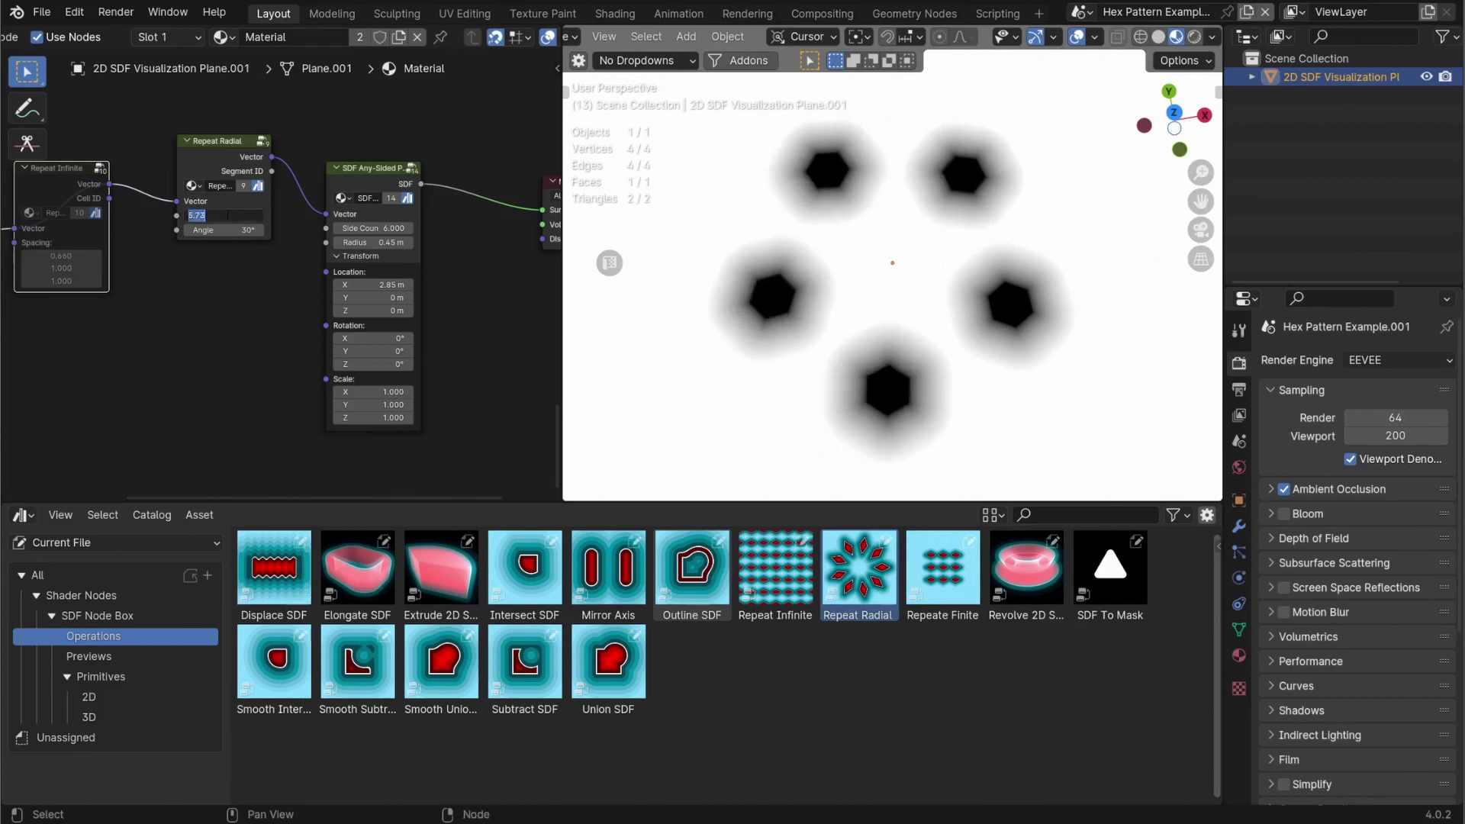
pyautogui.write('6')
pyautogui.press('Return')
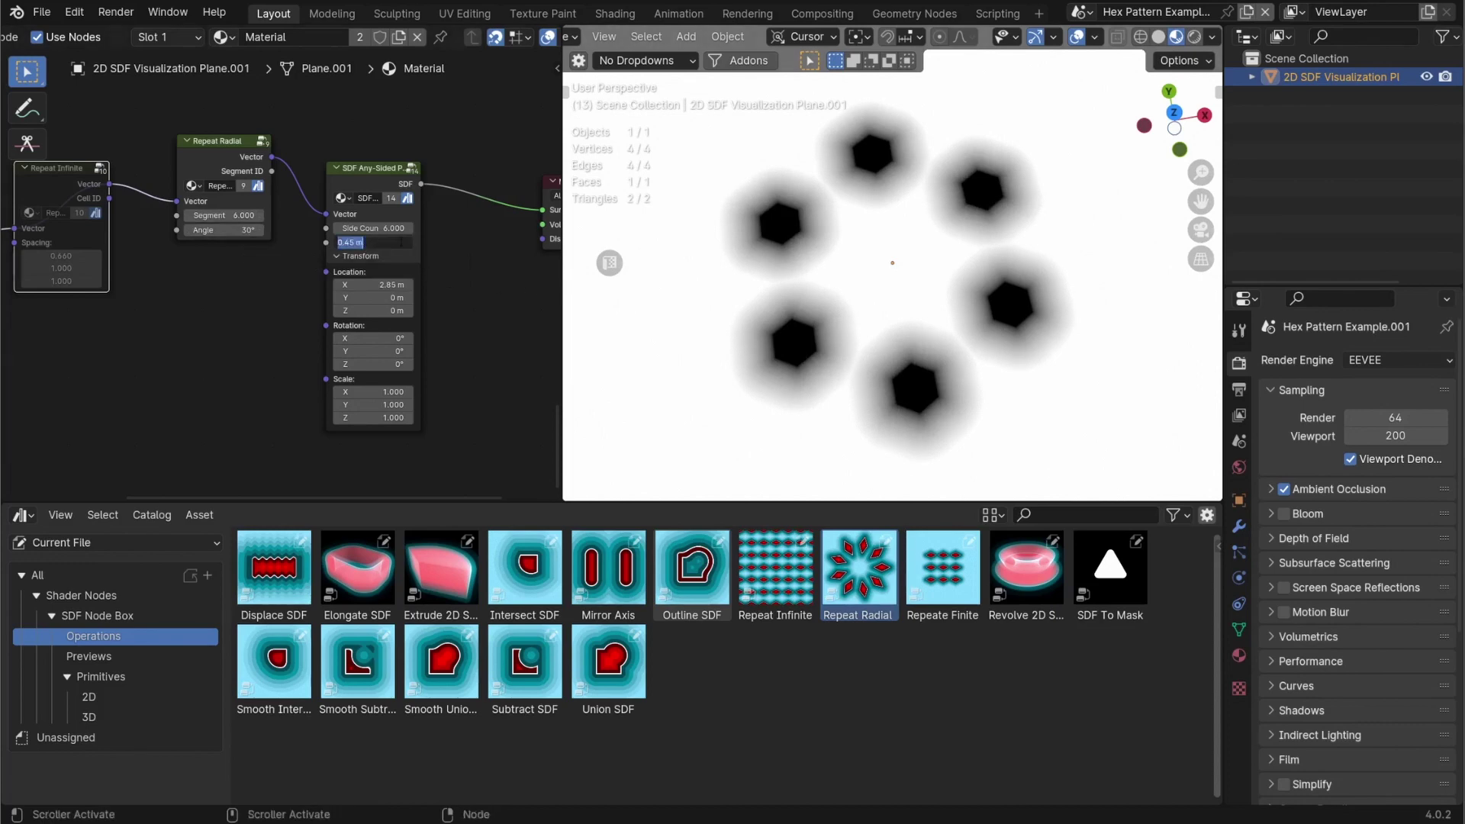
# - Set the polygon's radius to 1 m and its X location to 0.455 m
pyautogui.moveTo(389, 242); pyautogui.dragTo(397, 243)
pyautogui.click(378, 285)
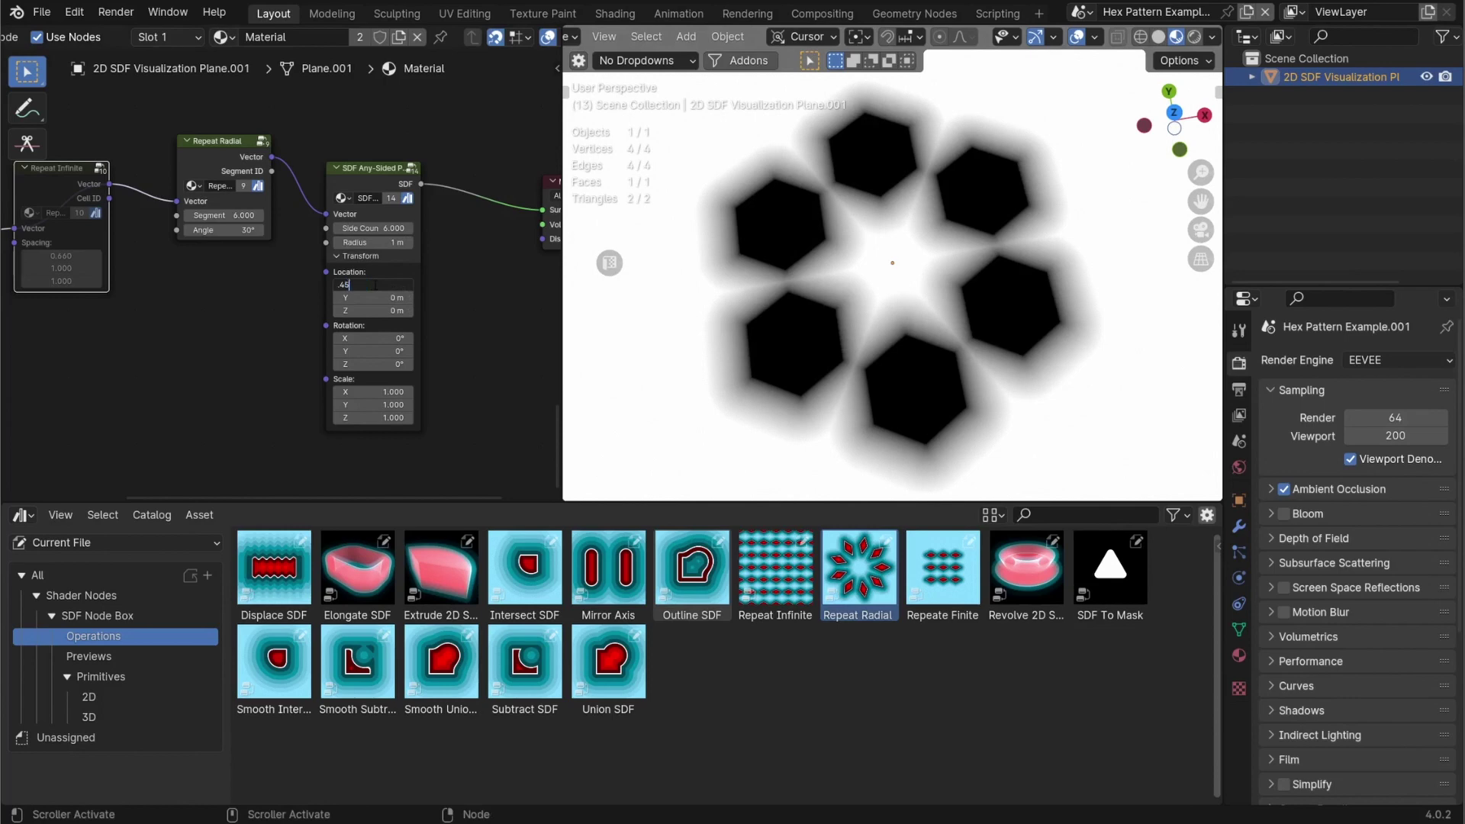
pyautogui.write('.455')
pyautogui.press('Return')
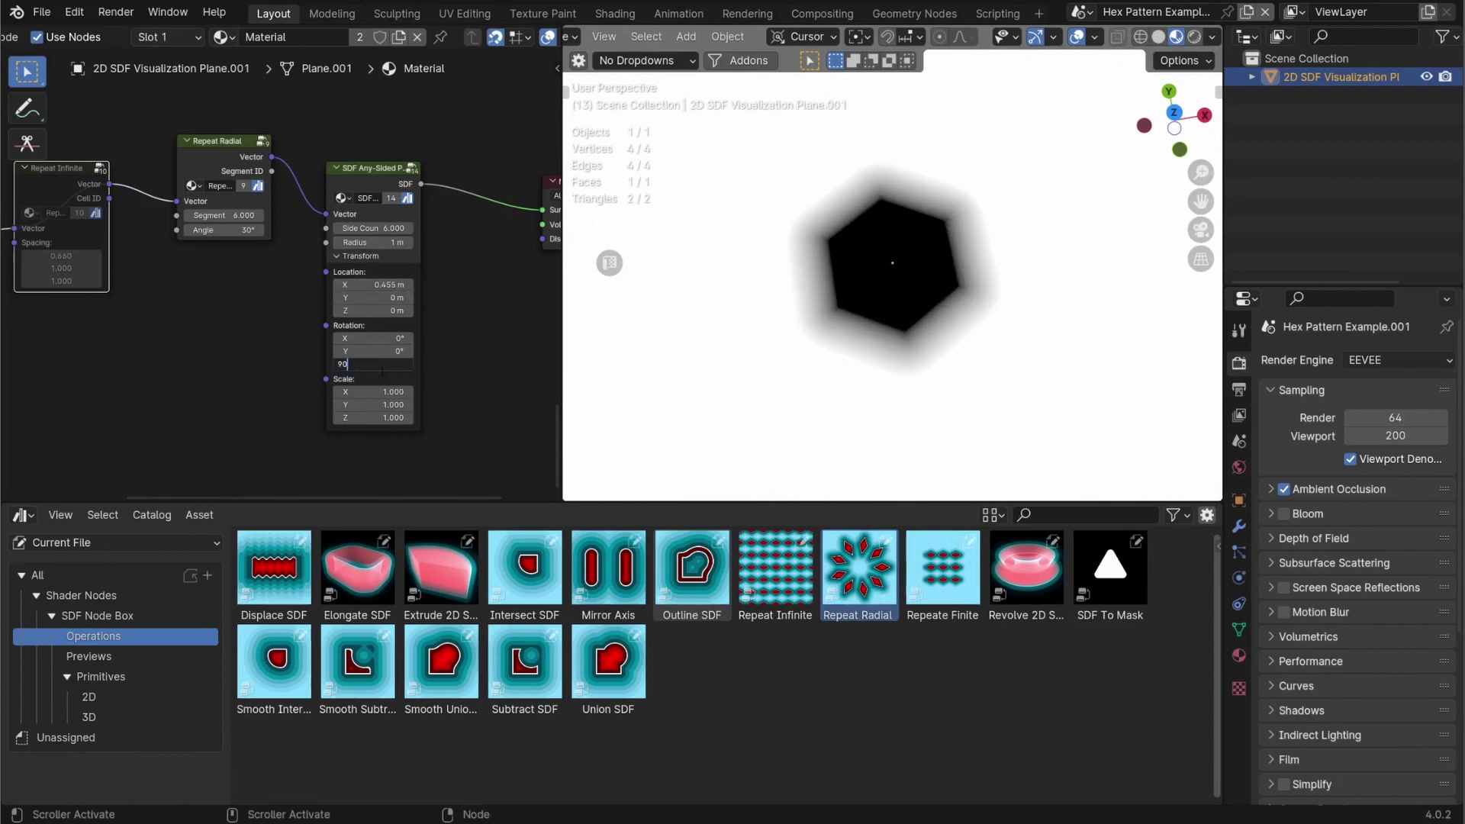
# - Rotate the polygon 90° on Z and set its scale to 0.200 on all three axes
pyautogui.press('Return')
pyautogui.moveTo(381, 392); pyautogui.dragTo(381, 417)
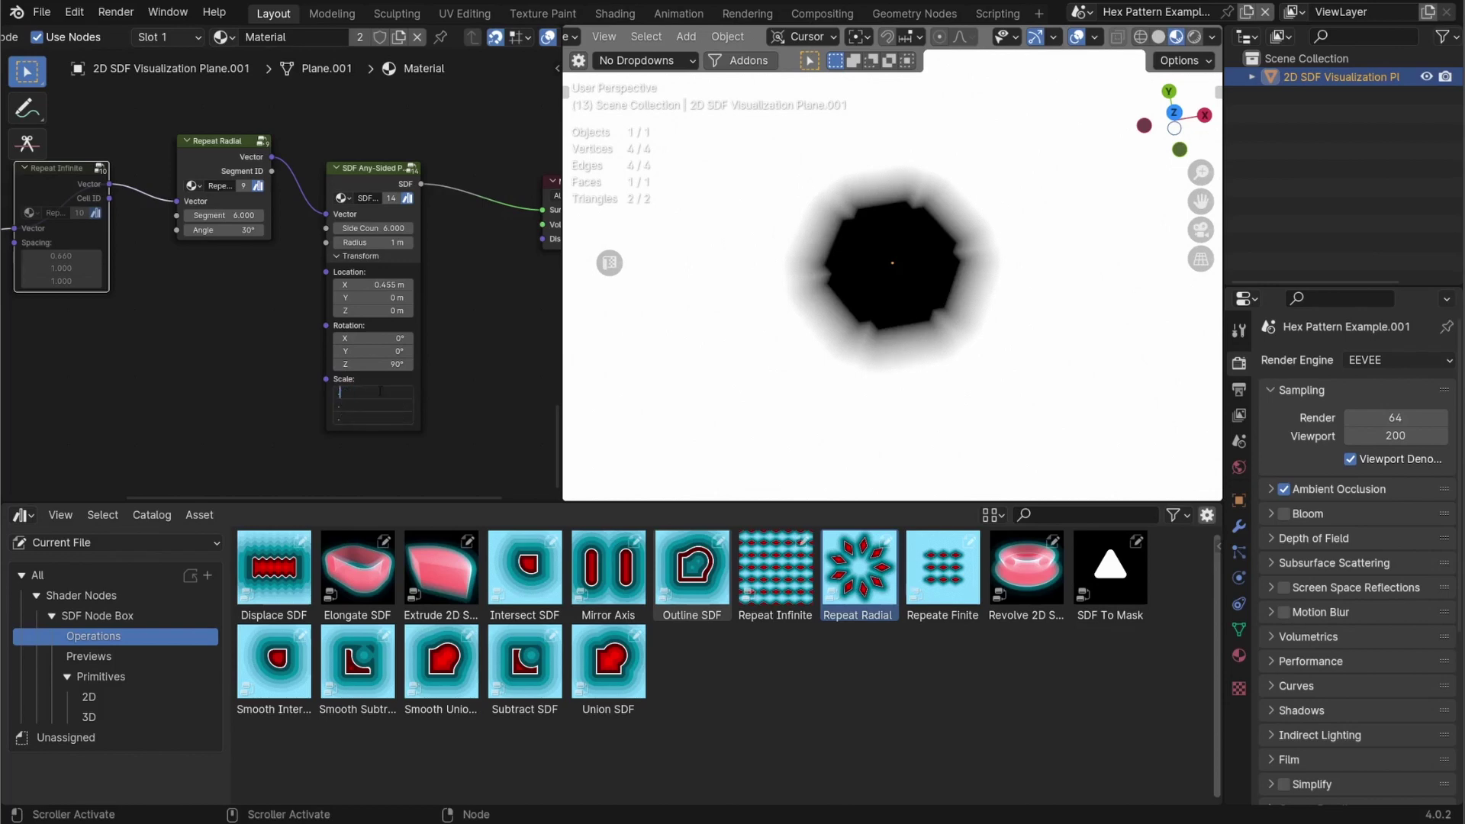
pyautogui.write('.2')
pyautogui.press('Return')
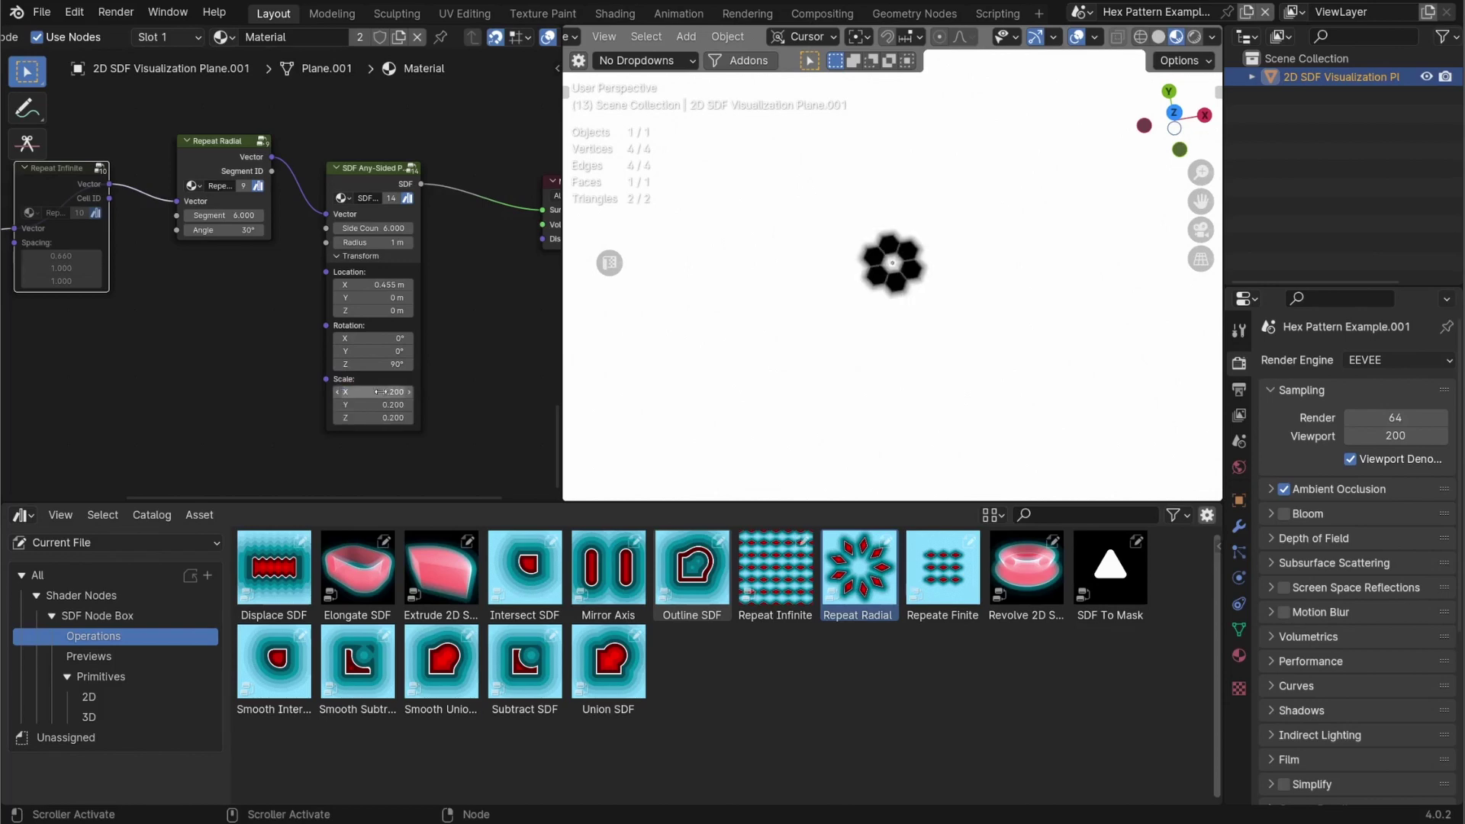
# - Unmute the Repeat Infinite node so the ring of hexagons repeats across the plane
pyautogui.scroll(10, 895, 221)
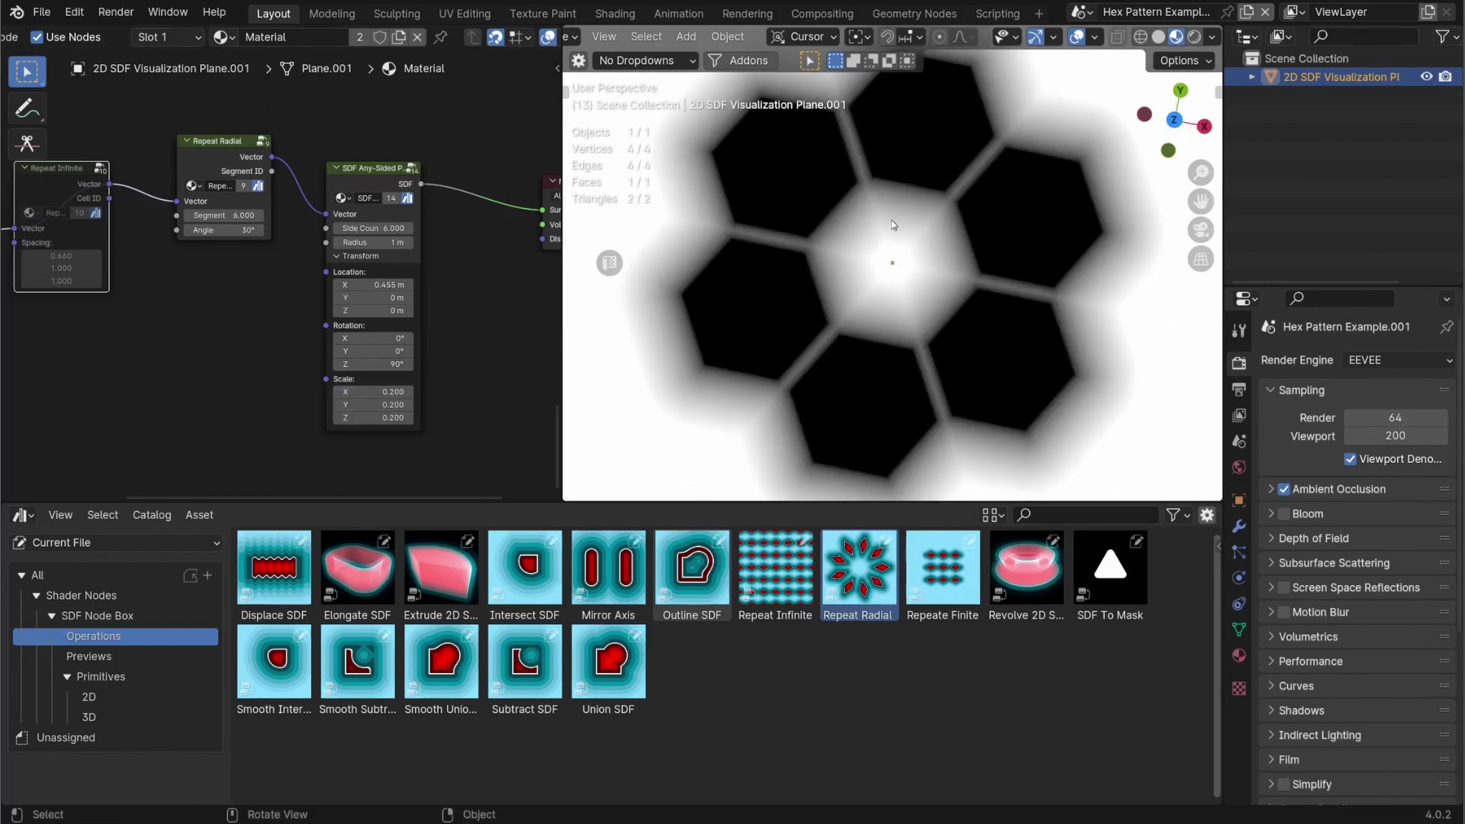
pyautogui.moveTo(893, 225); pyautogui.dragTo(843, 231, button='middle')
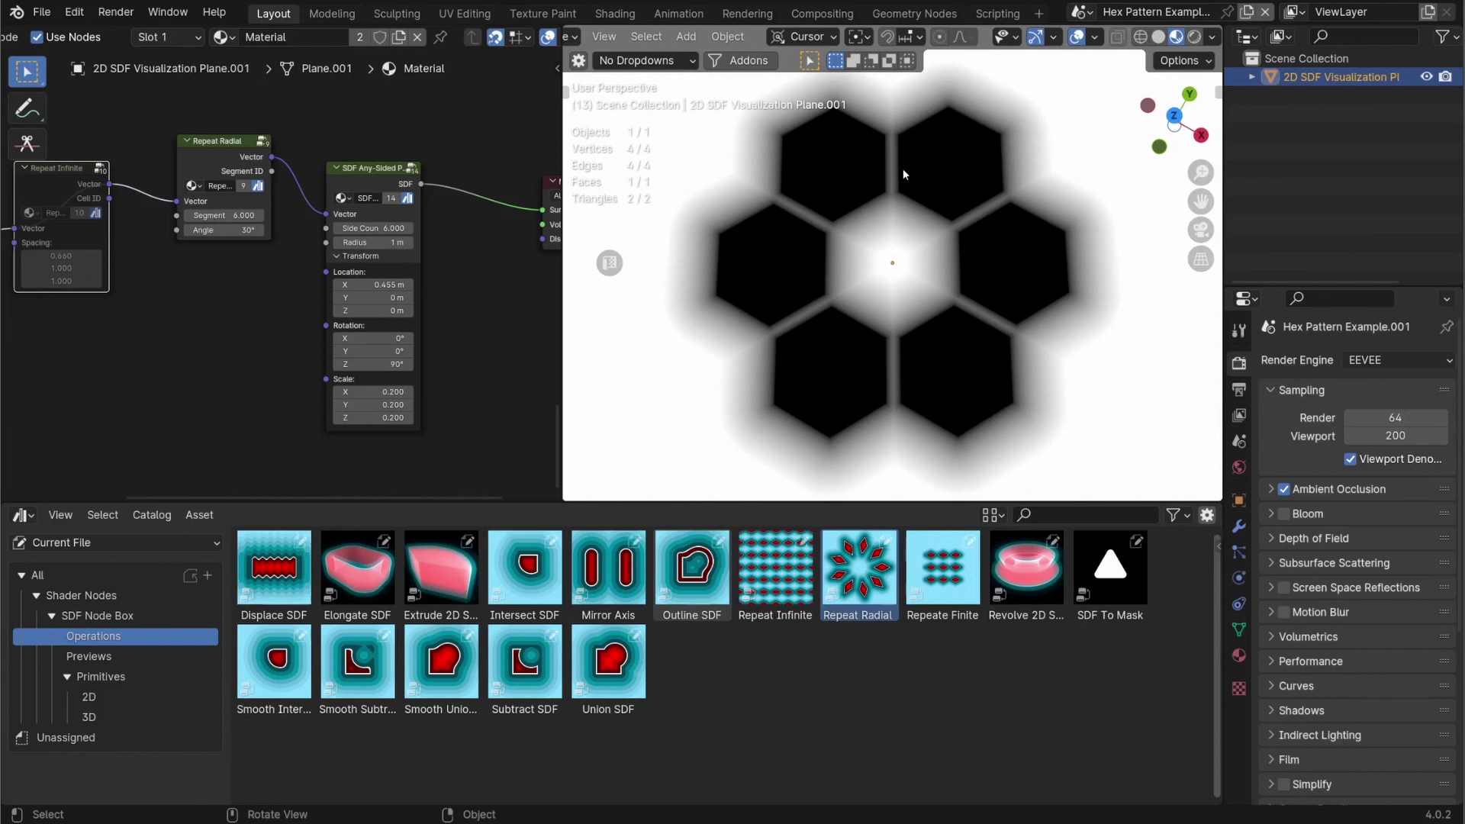
pyautogui.moveTo(36, 320); pyautogui.dragTo(88, 332, button='middle')
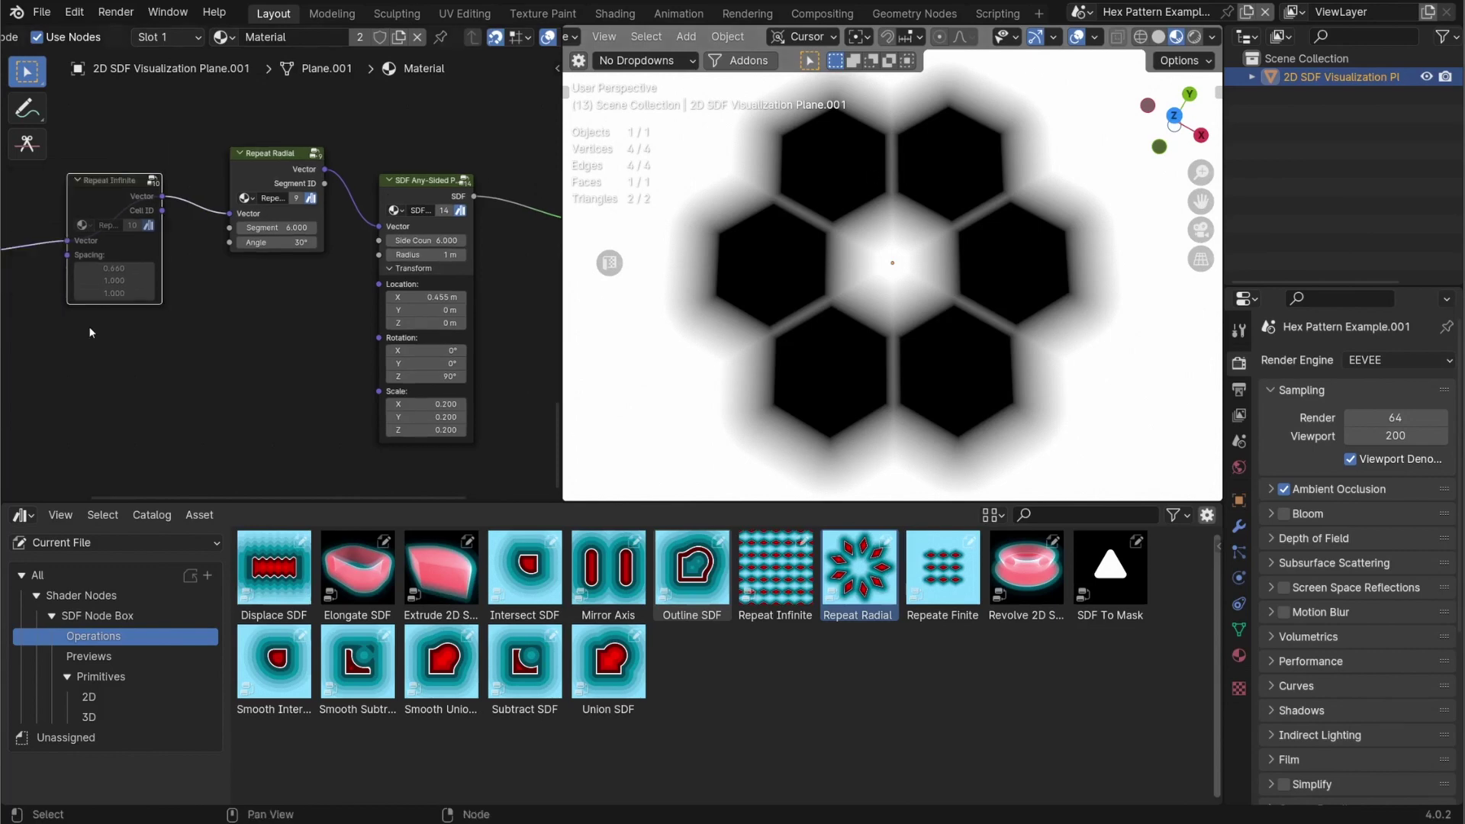
pyautogui.press('m')
pyautogui.scroll(-6, 843, 294)
pyautogui.moveTo(839, 296); pyautogui.dragTo(883, 287, button='middle')
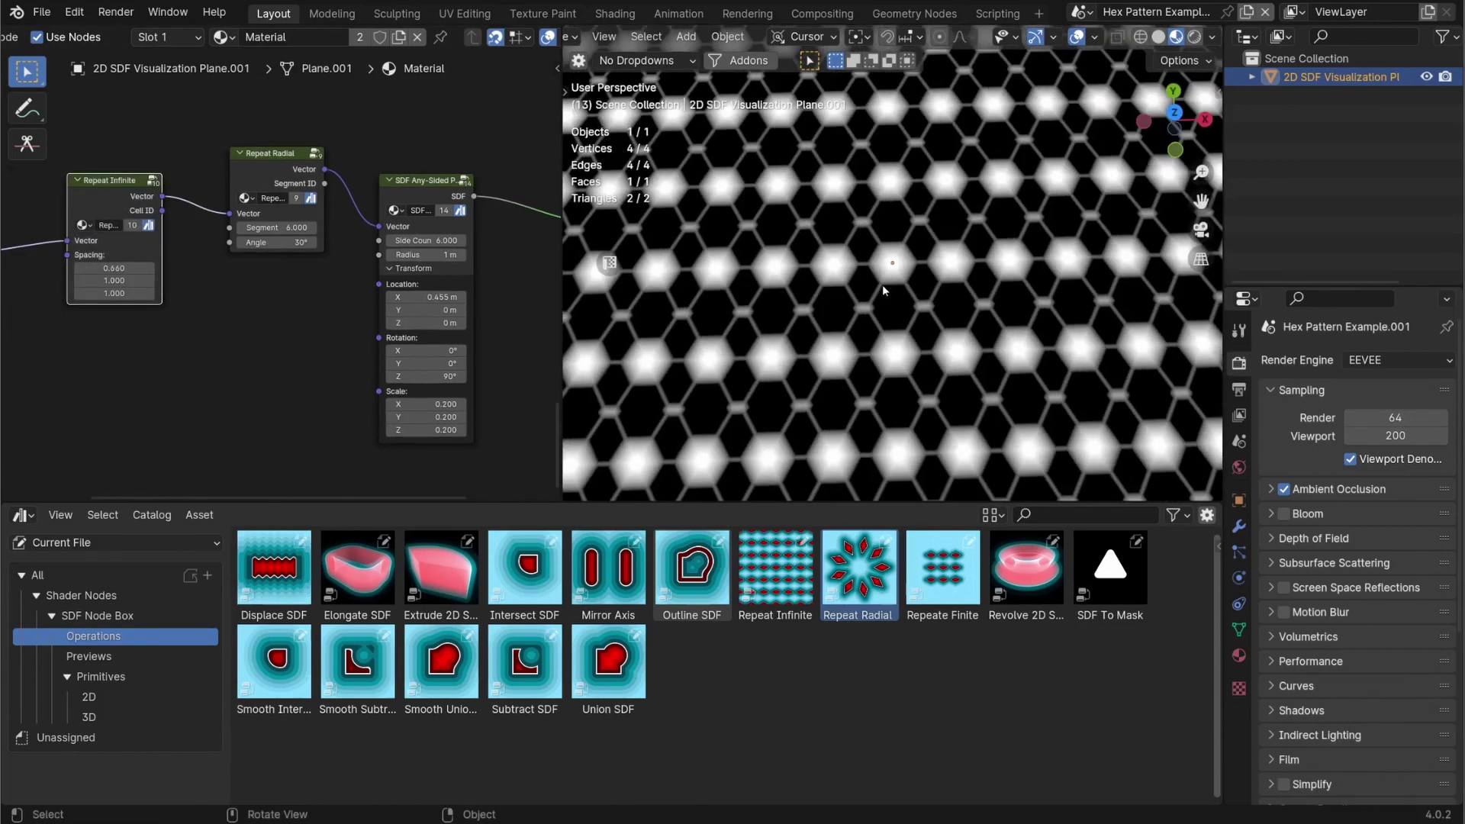
# - Insert an SDF To Mask operation between the polygon node's SDF output and the Material Output's Surface
pyautogui.scroll(4, 883, 287)
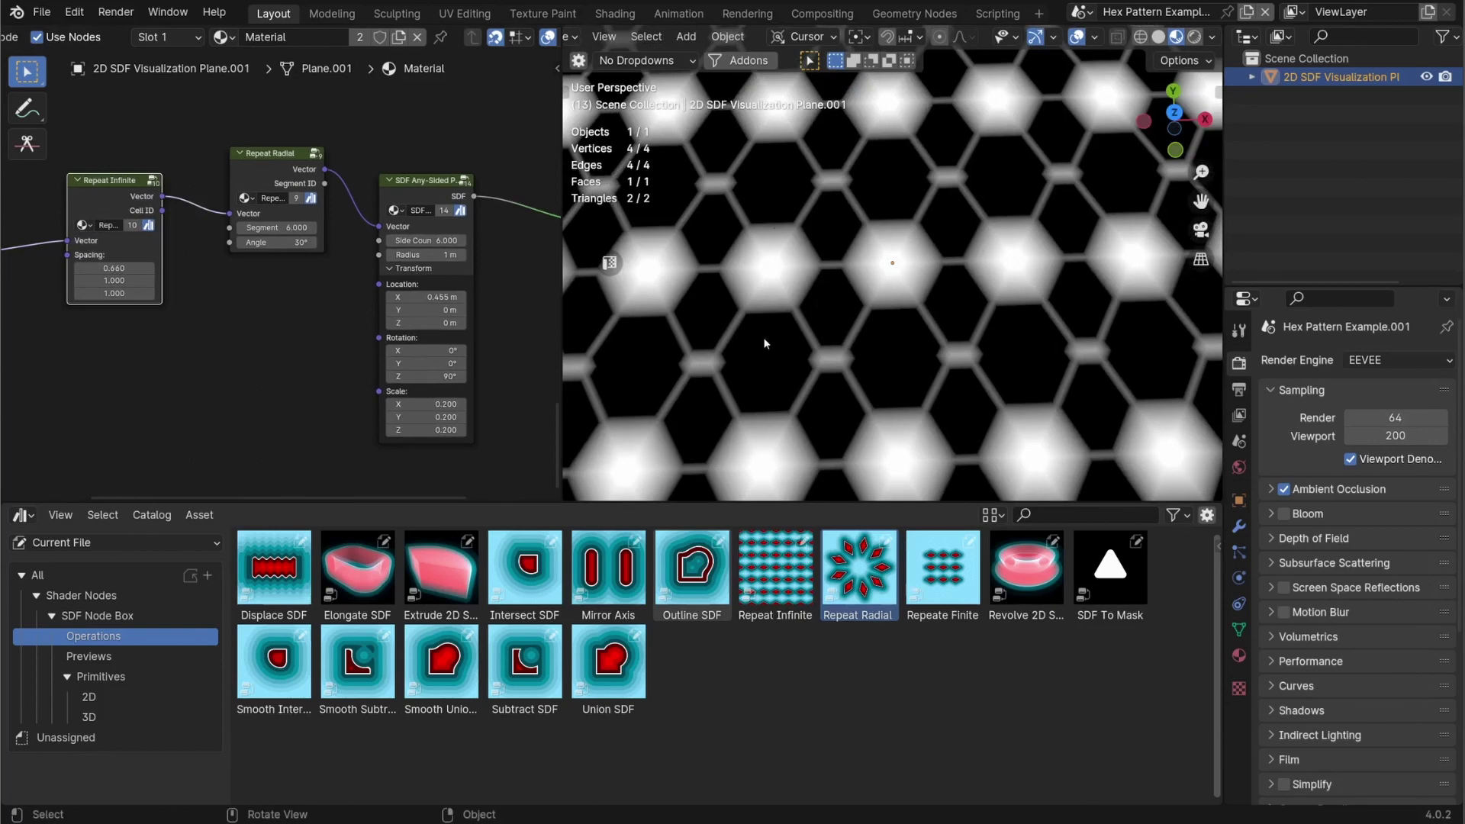
pyautogui.moveTo(766, 343); pyautogui.dragTo(728, 299, button='middle')
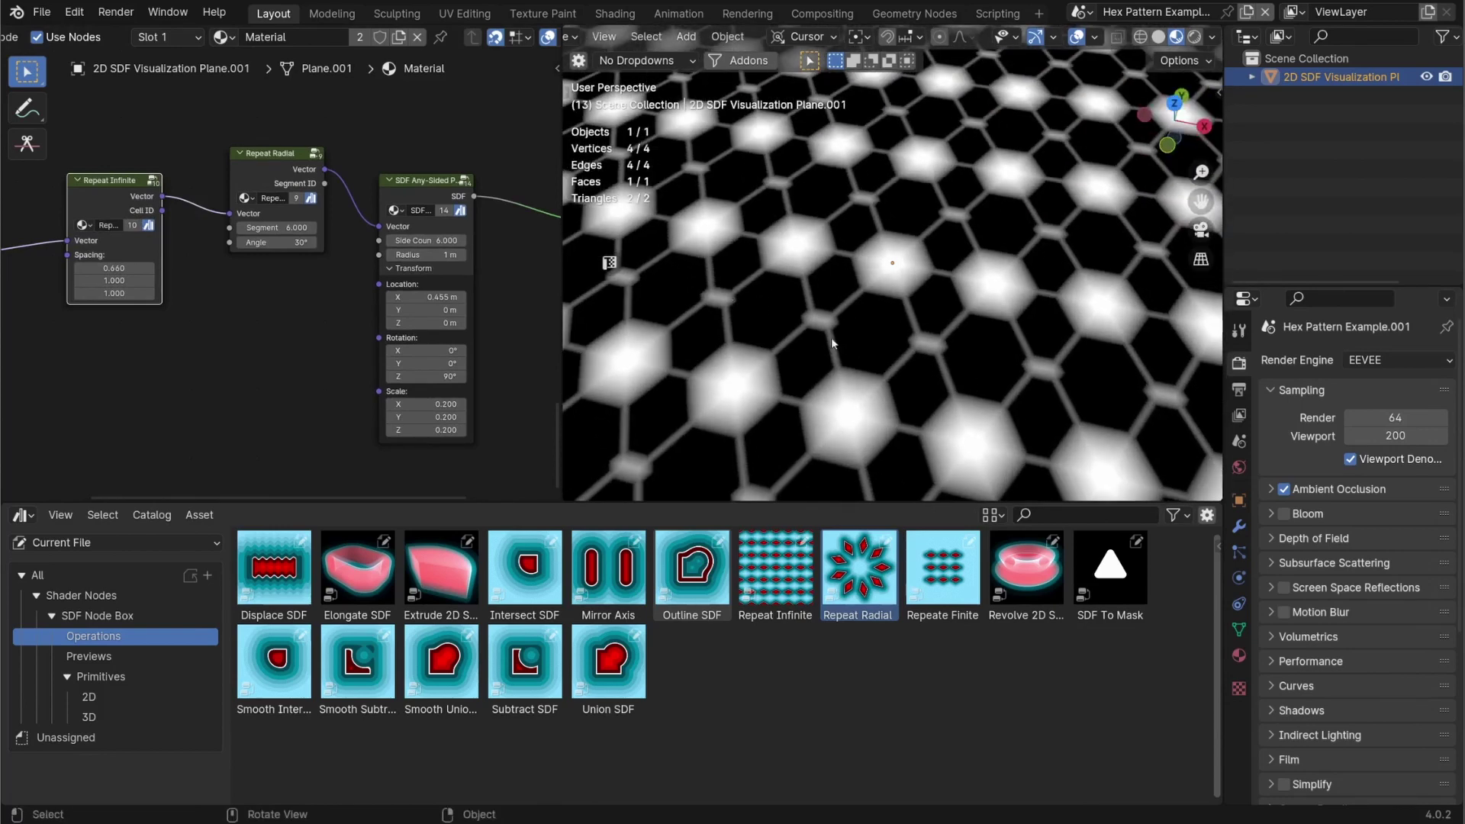
pyautogui.moveTo(831, 341); pyautogui.dragTo(828, 338, button='middle')
pyautogui.scroll(1, 301, 288)
pyautogui.scroll(-2, 302, 288)
pyautogui.moveTo(410, 281); pyautogui.dragTo(71, 181, button='middle')
pyautogui.moveTo(1111, 569); pyautogui.dragTo(345, 312)
pyautogui.moveTo(251, 216); pyautogui.dragTo(241, 185)
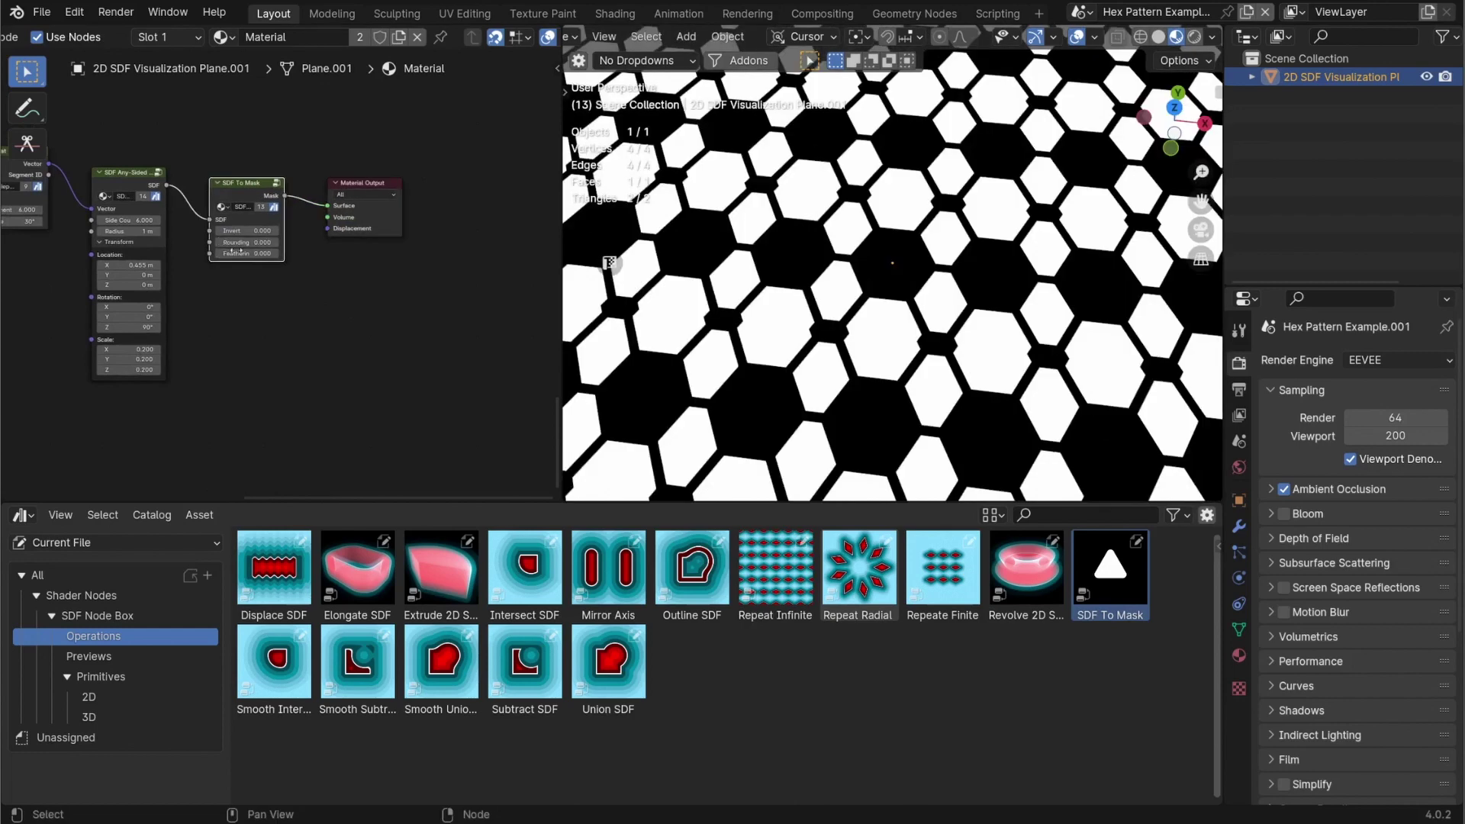
# - Examine the masked hexagon pattern up close and across the whole plane, and review the node chain that builds it
pyautogui.scroll(3, 285, 317)
pyautogui.scroll(1, 866, 260)
pyautogui.moveTo(866, 259); pyautogui.dragTo(888, 265, button='middle')
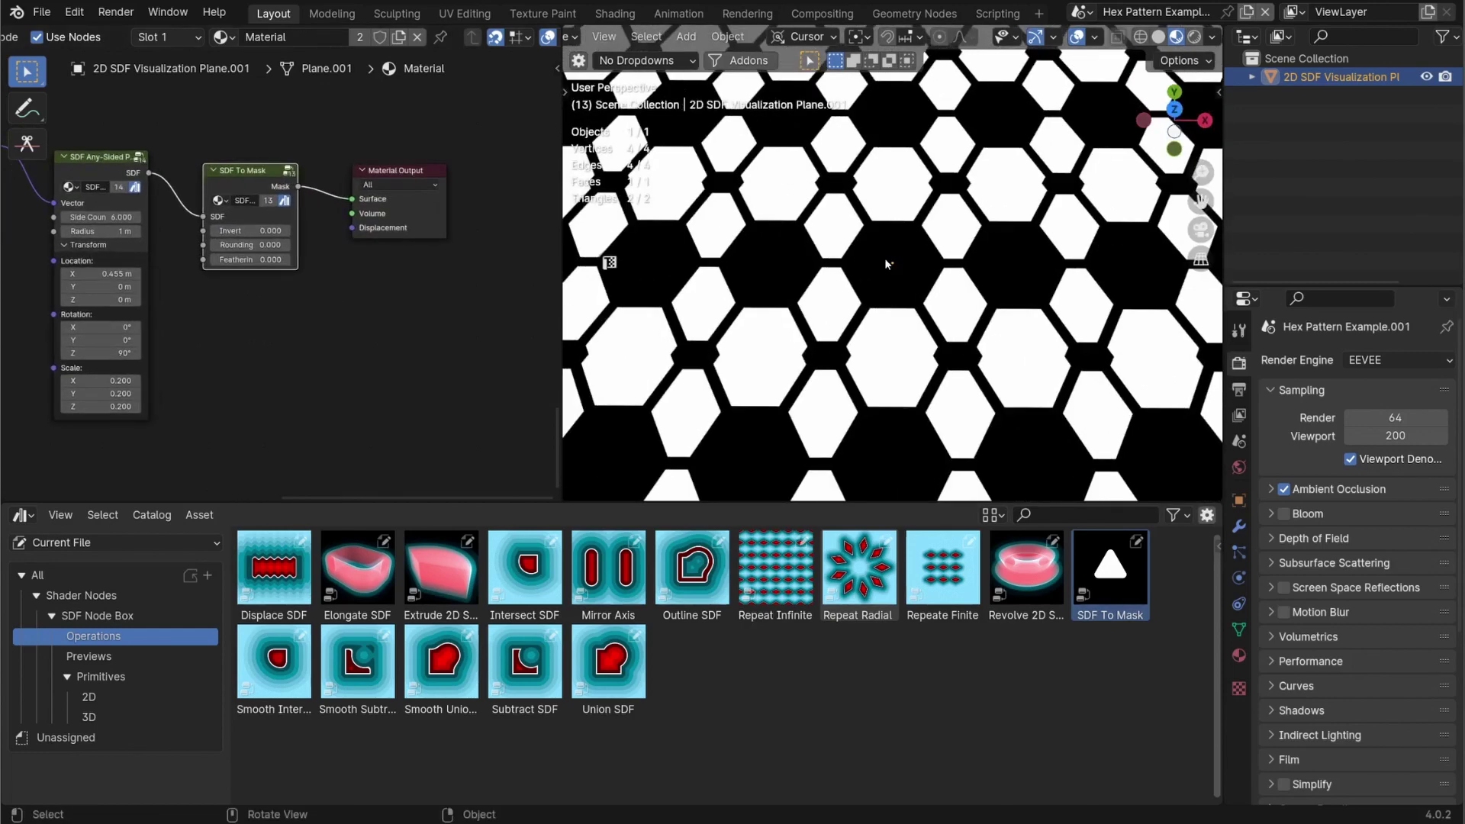
pyautogui.scroll(8, 944, 312)
pyautogui.moveTo(946, 314); pyautogui.dragTo(1099, 366, button='middle')
pyautogui.scroll(6, 951, 311)
pyautogui.scroll(-10, 895, 356)
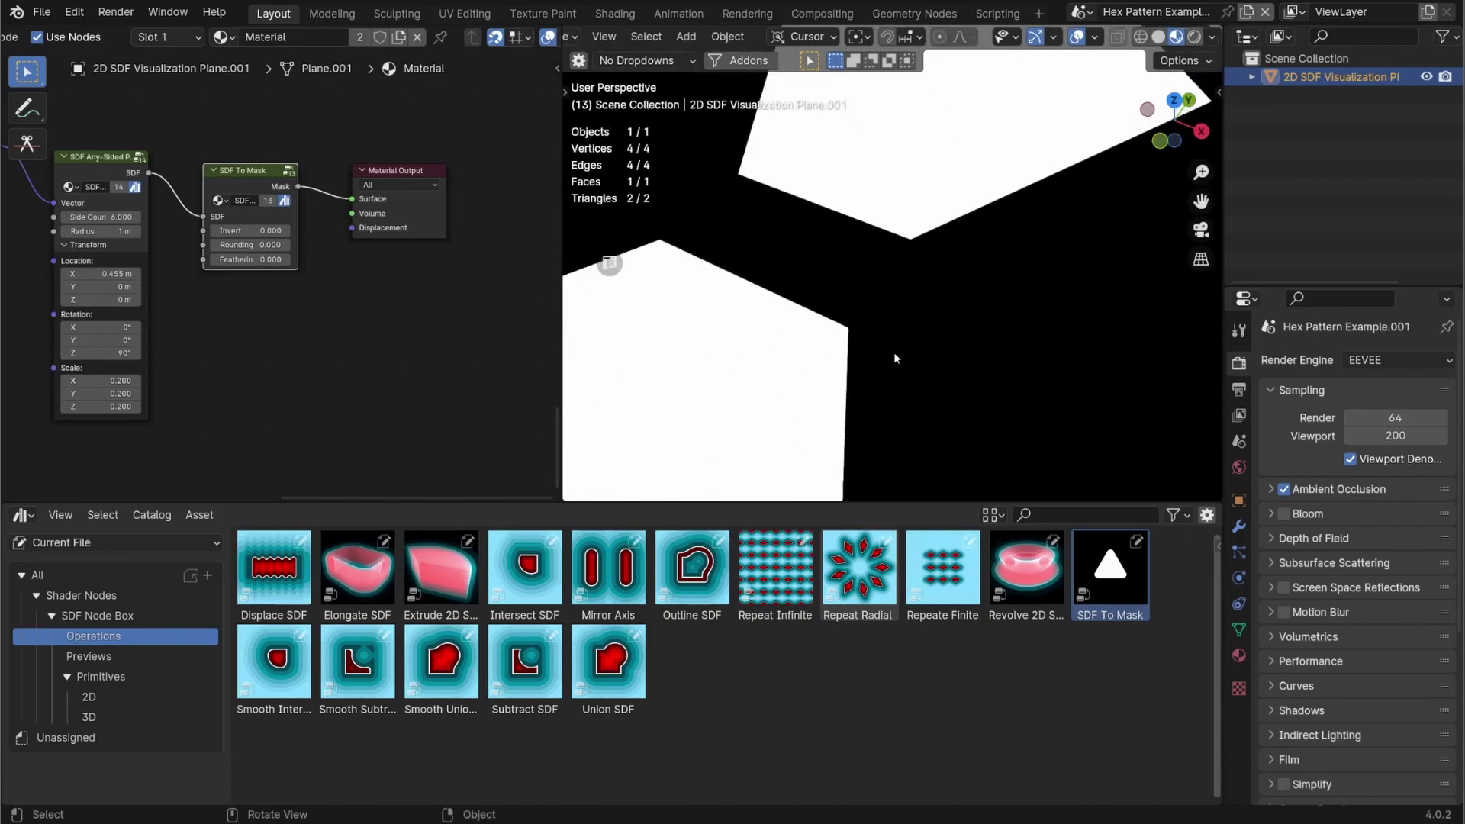
pyautogui.scroll(-10, 891, 357)
pyautogui.moveTo(891, 357); pyautogui.dragTo(961, 383, button='middle')
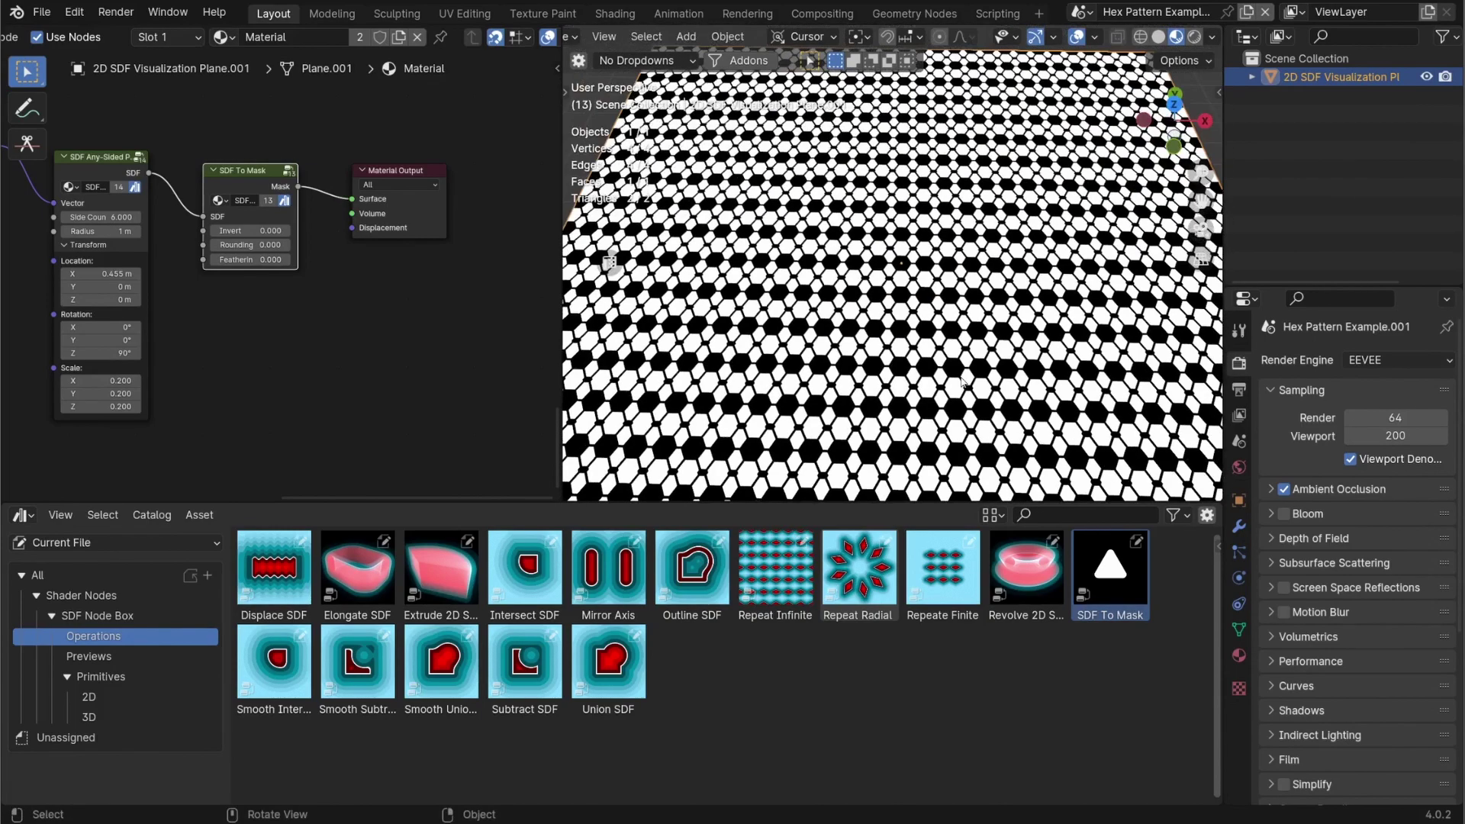
pyautogui.scroll(2, 962, 383)
pyautogui.scroll(-1, 132, 372)
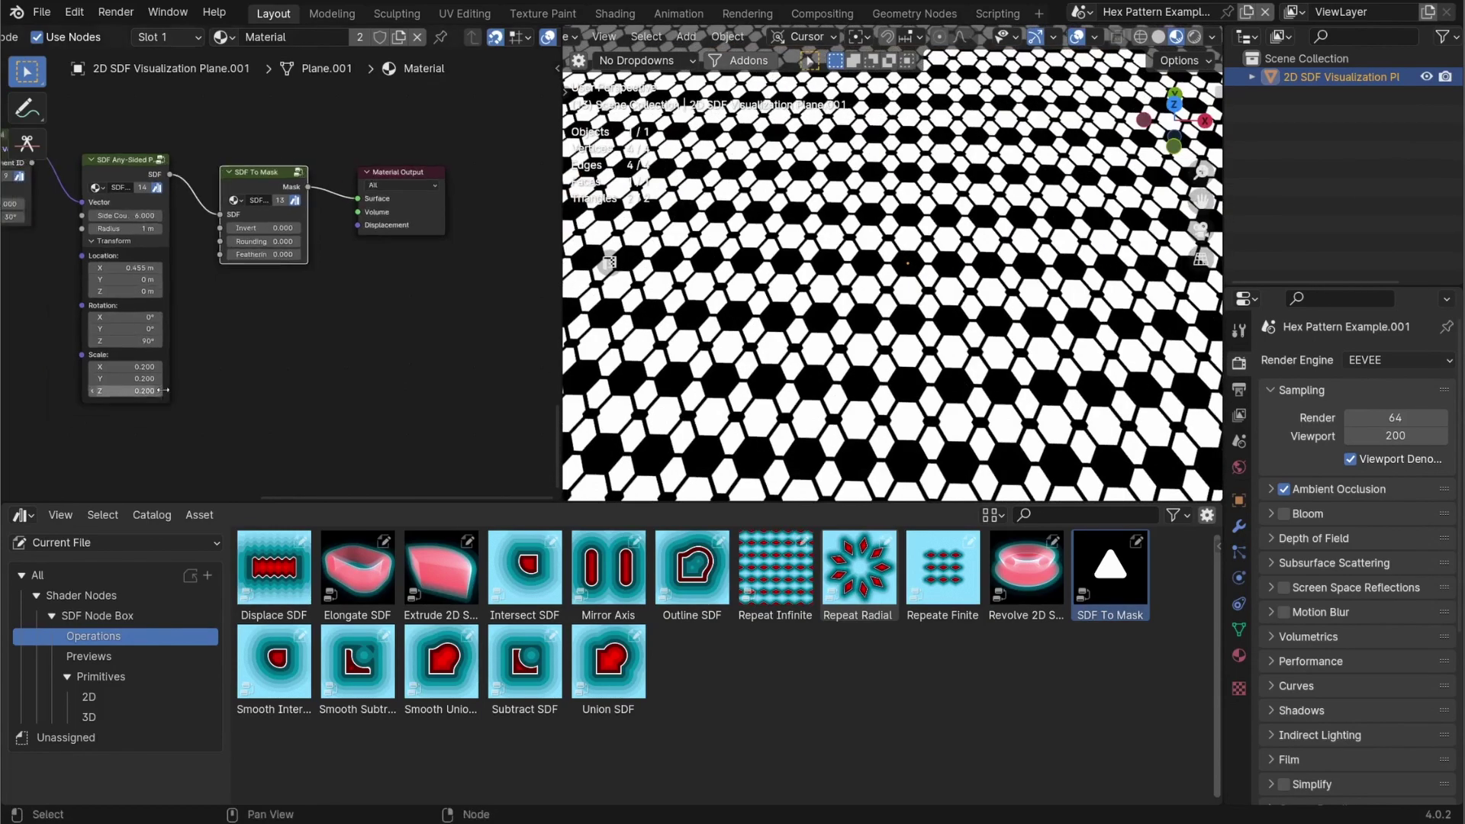
pyautogui.moveTo(128, 373); pyautogui.dragTo(434, 401, button='middle')
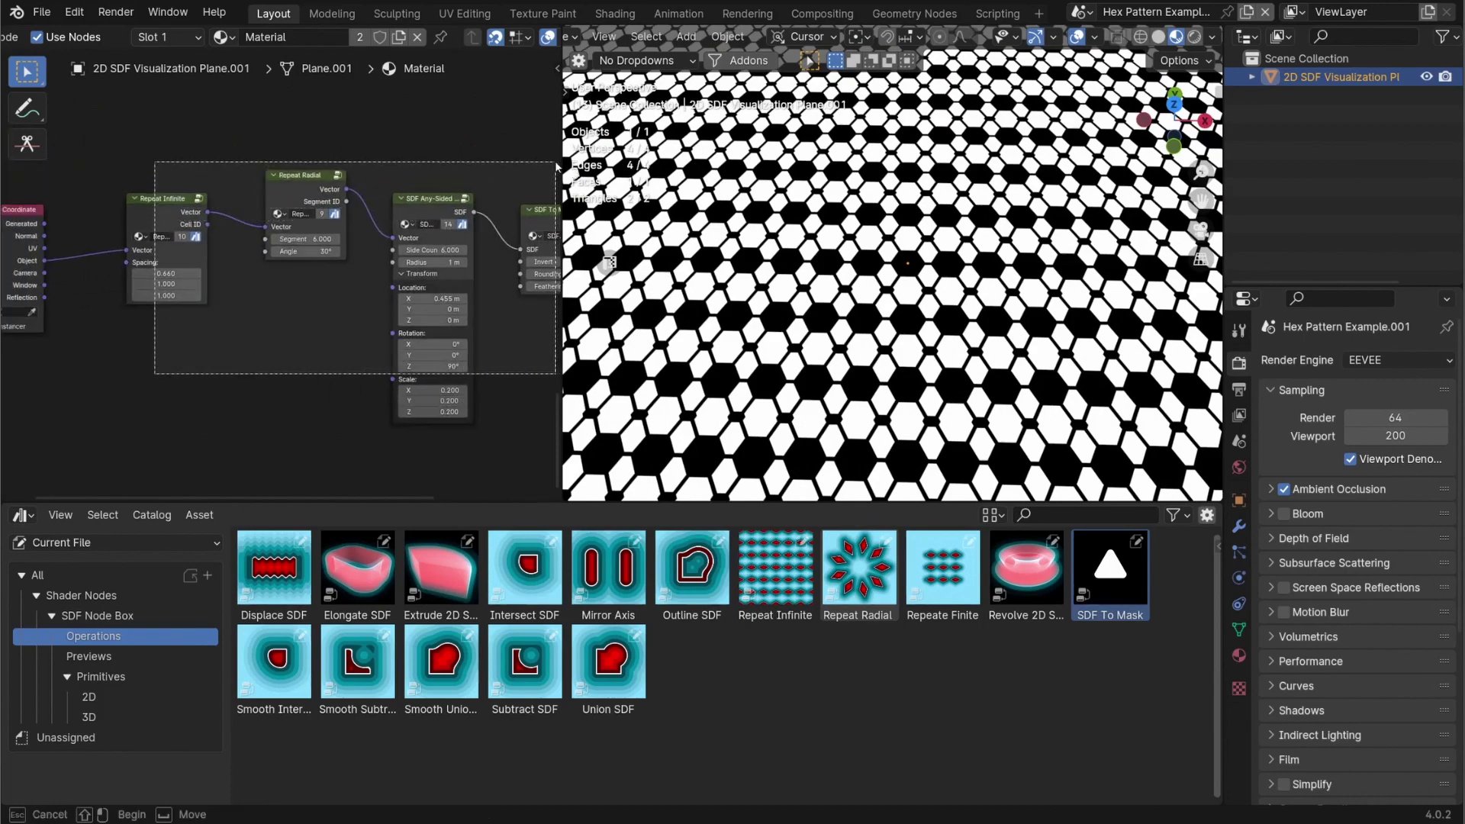
pyautogui.moveTo(161, 371); pyautogui.dragTo(65, 359, button='middle')
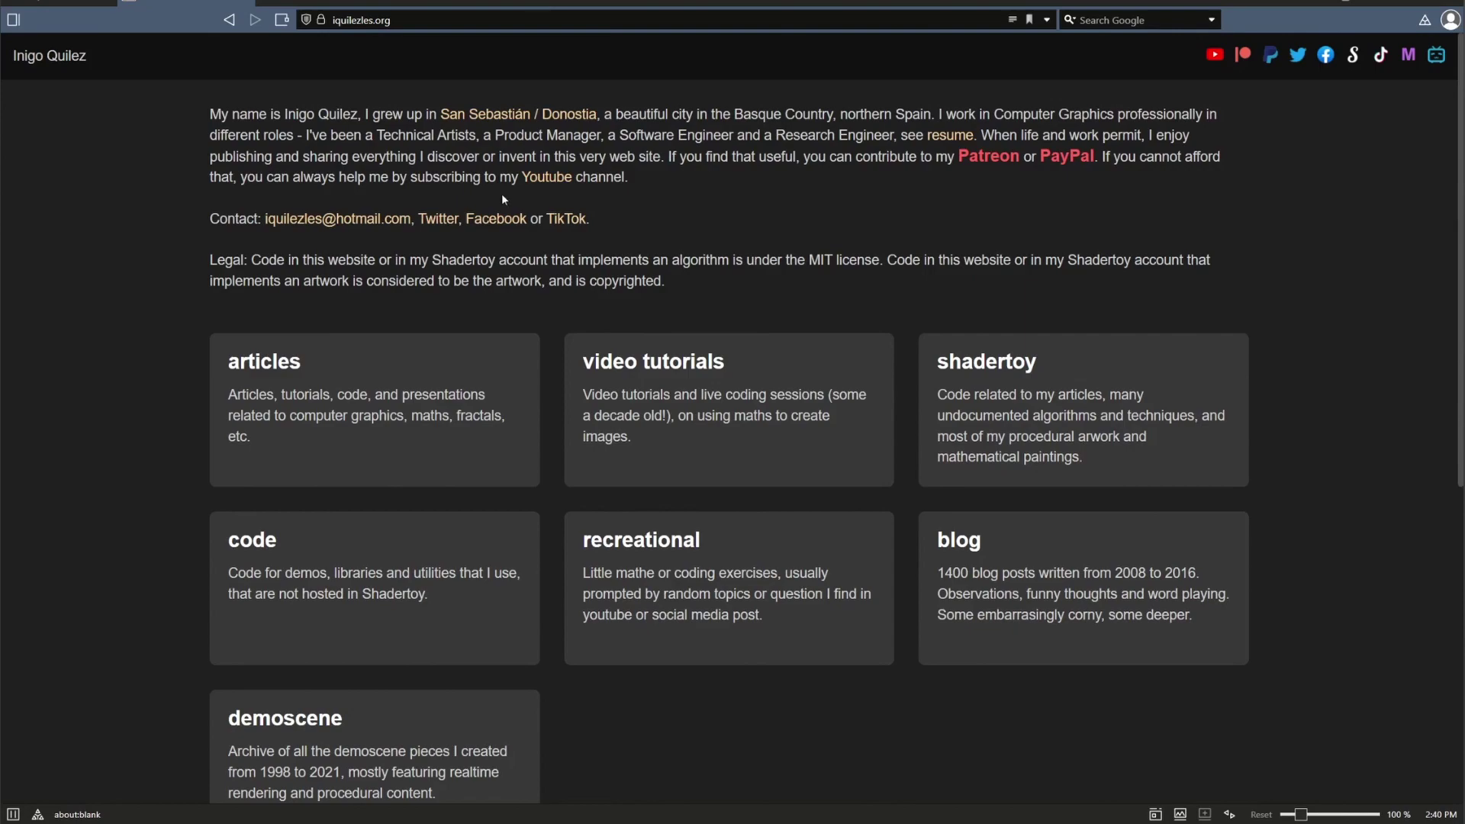
# - On iquilezles.org in the web browser, skim the 3D SDFs article and highlight the home page's MIT license text
pyautogui.click(369, 340)
pyautogui.click(240, 275)
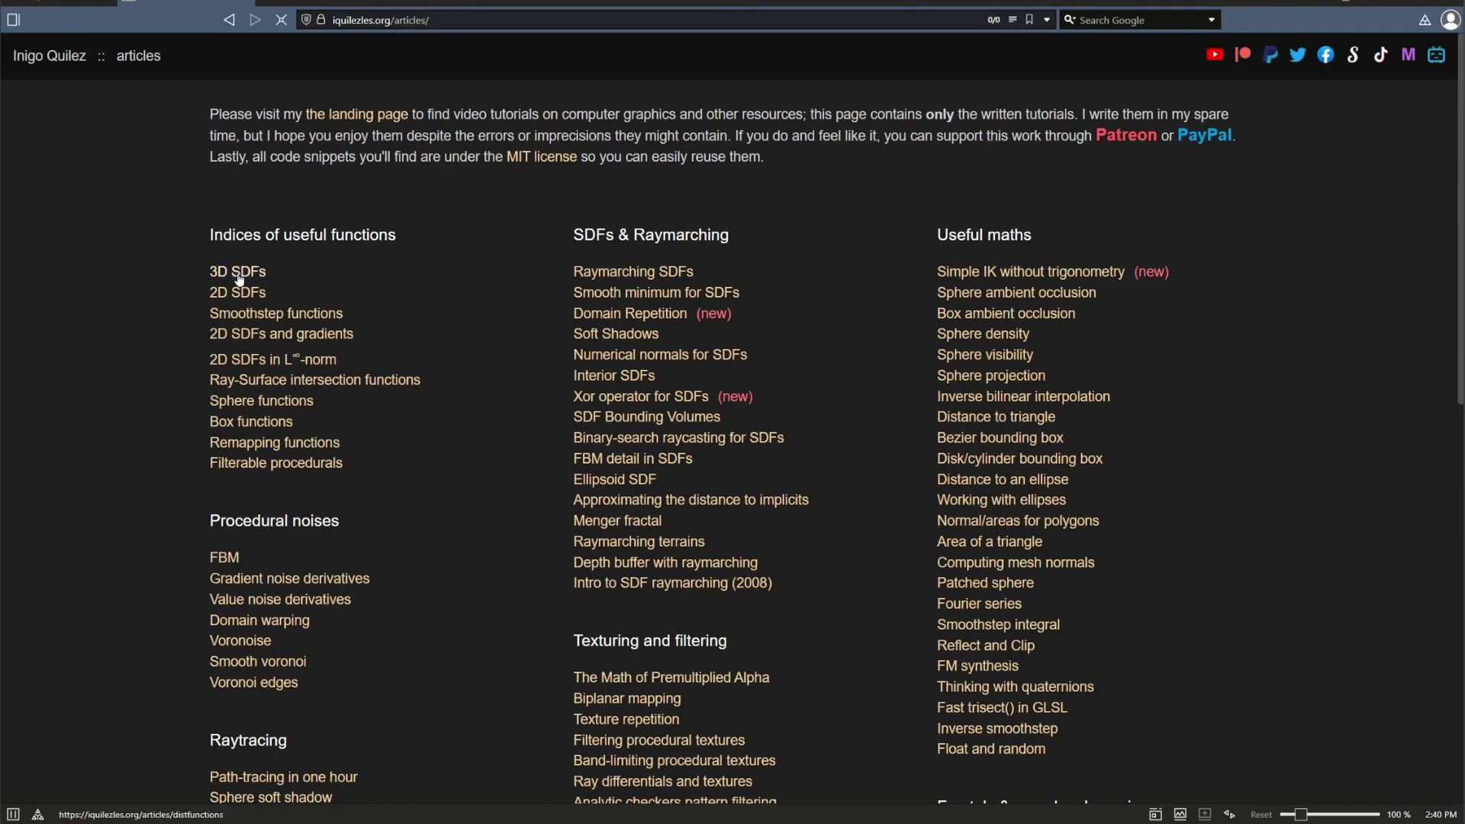
pyautogui.scroll(-10, 598, 195)
pyautogui.scroll(5, 599, 202)
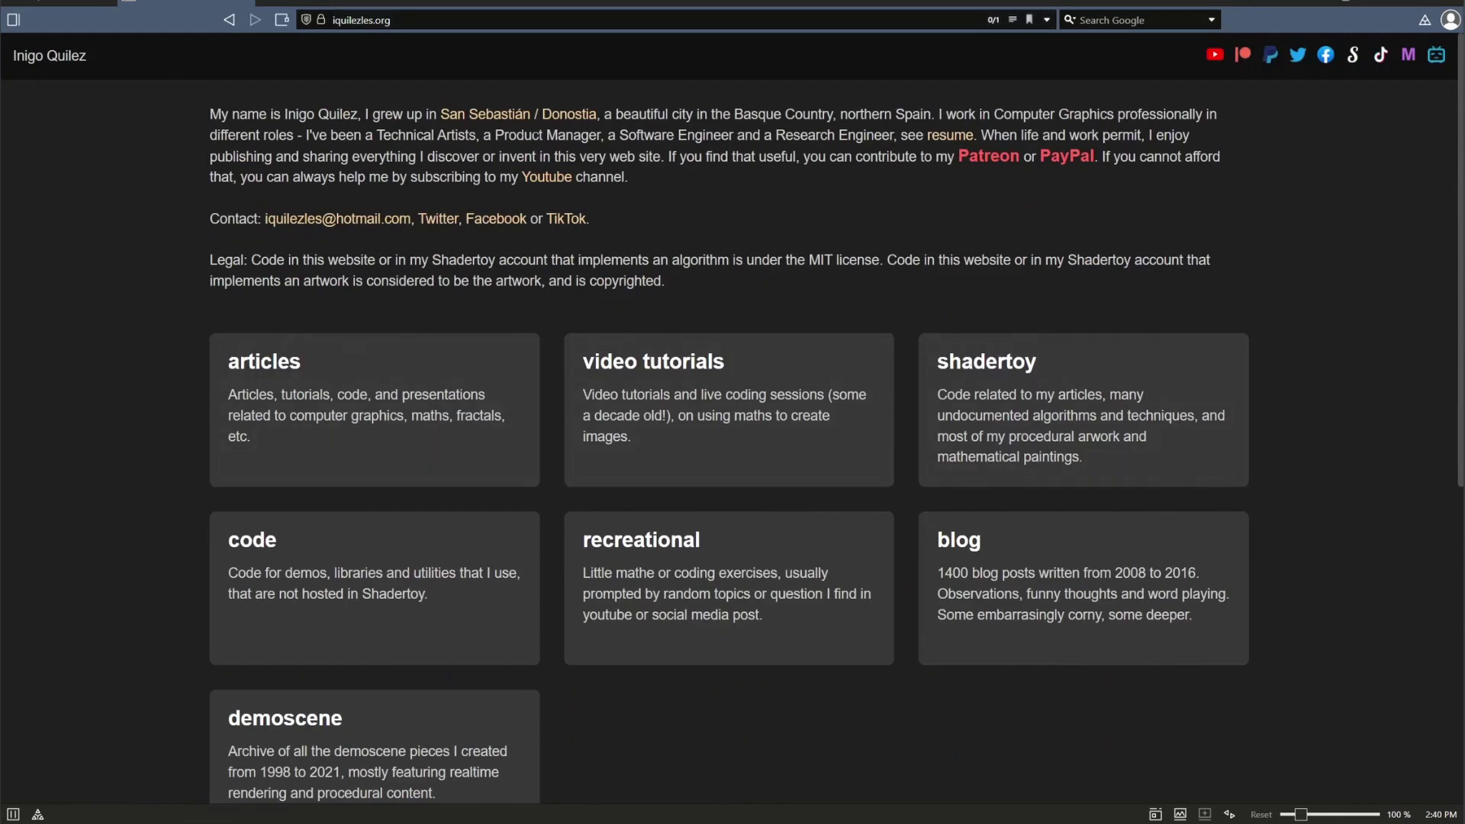
pyautogui.moveTo(717, 261); pyautogui.dragTo(1035, 260)
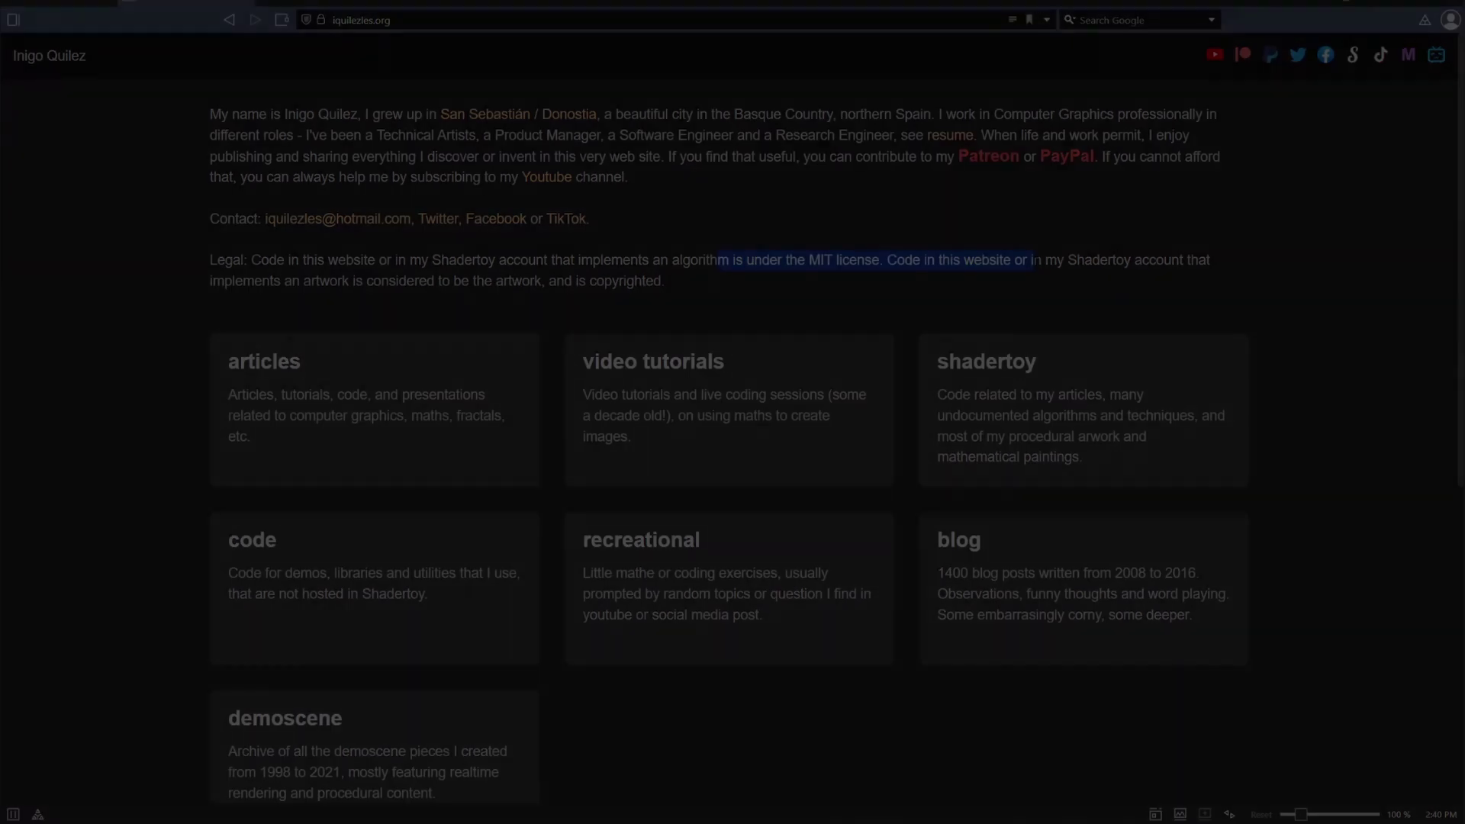